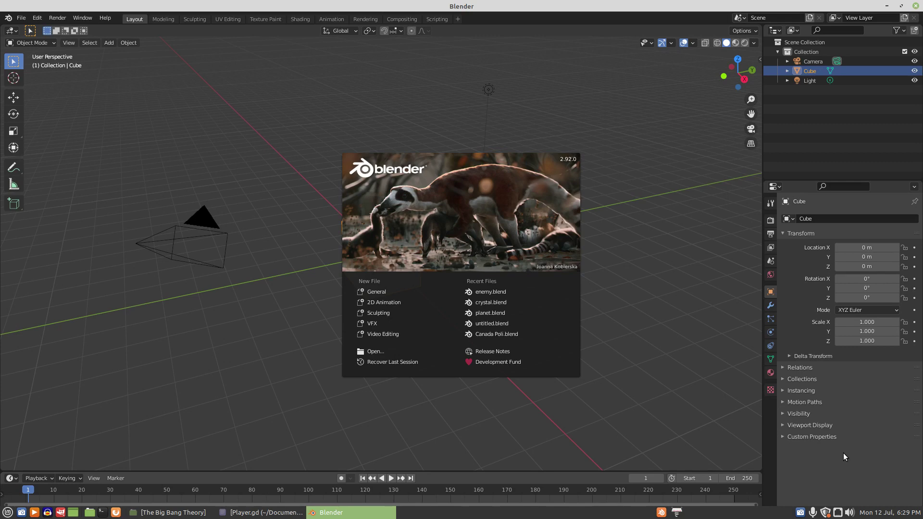
Dismiss the splash screen and hide the camera and light, leaving only the cube visible.
{"action": "left_click", "coordinate": [597, 298]}
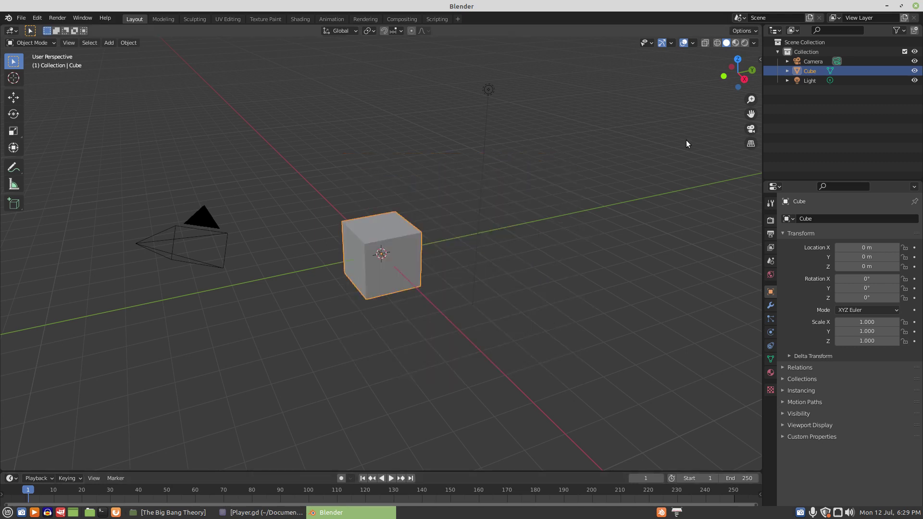
{"action": "left_click", "coordinate": [914, 61]}
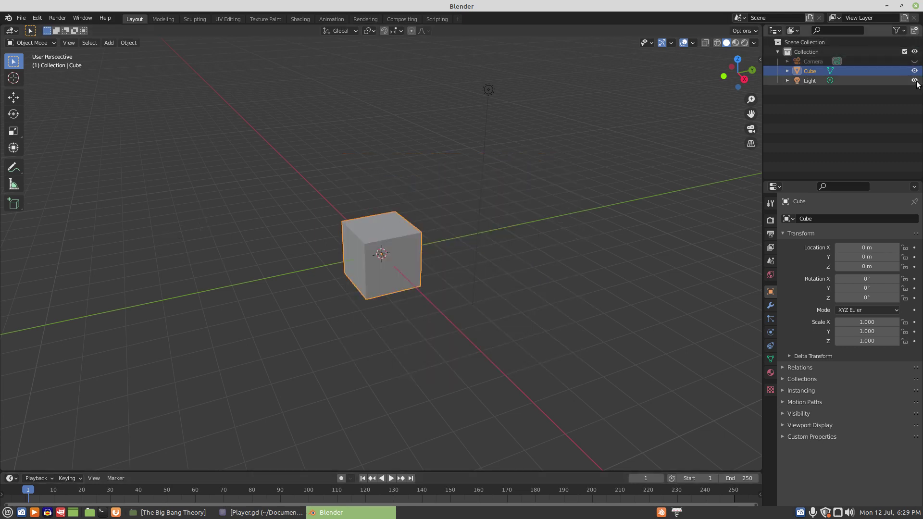
{"action": "left_click", "coordinate": [913, 81]}
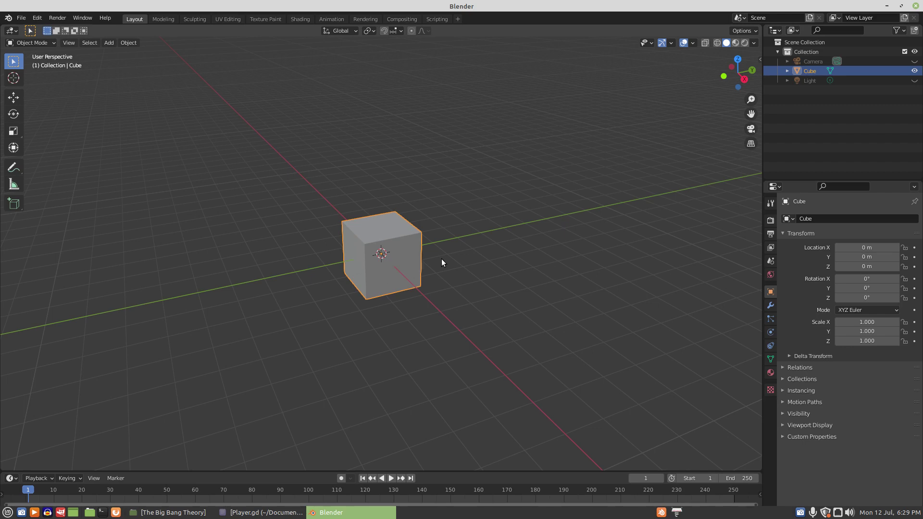
Add a Subdivision Surface modifier to the cube while looking at it from the front.
{"action": "key", "text": "KP_1"}
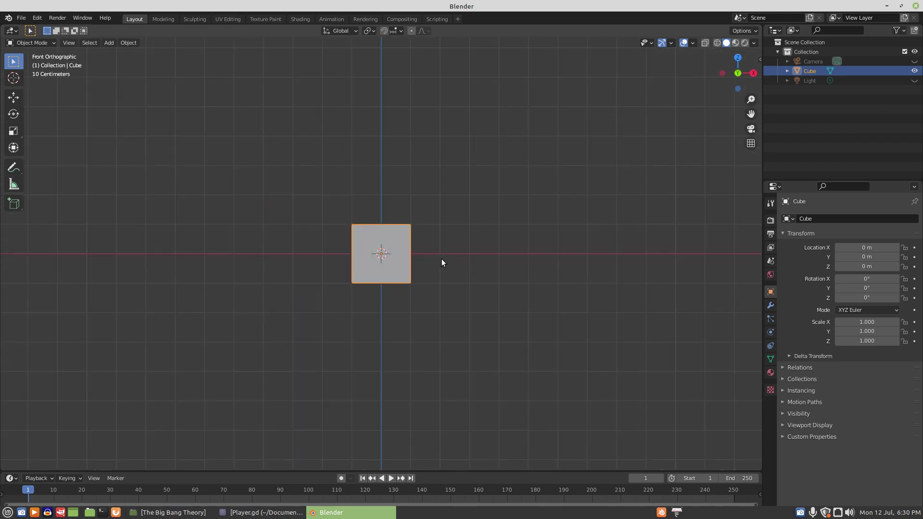
{"action": "left_click", "coordinate": [770, 305]}
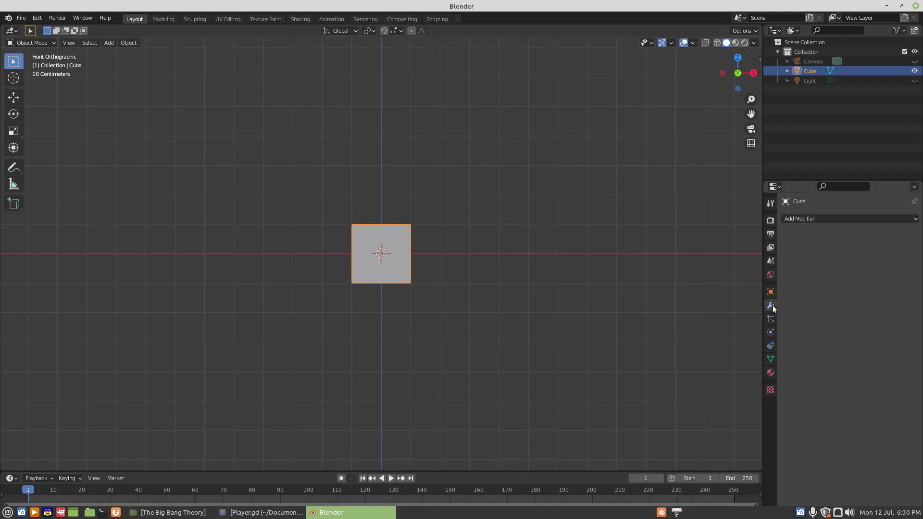
{"action": "left_click", "coordinate": [822, 220]}
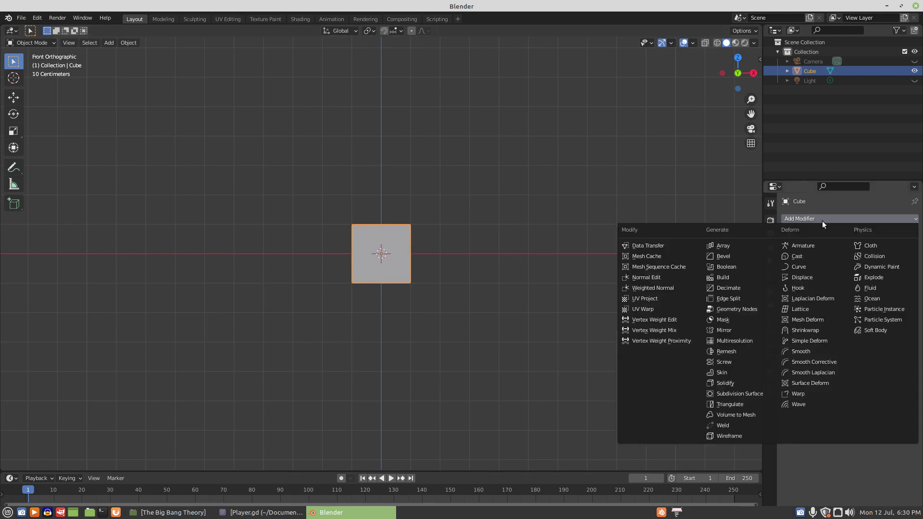
{"action": "left_click", "coordinate": [738, 394]}
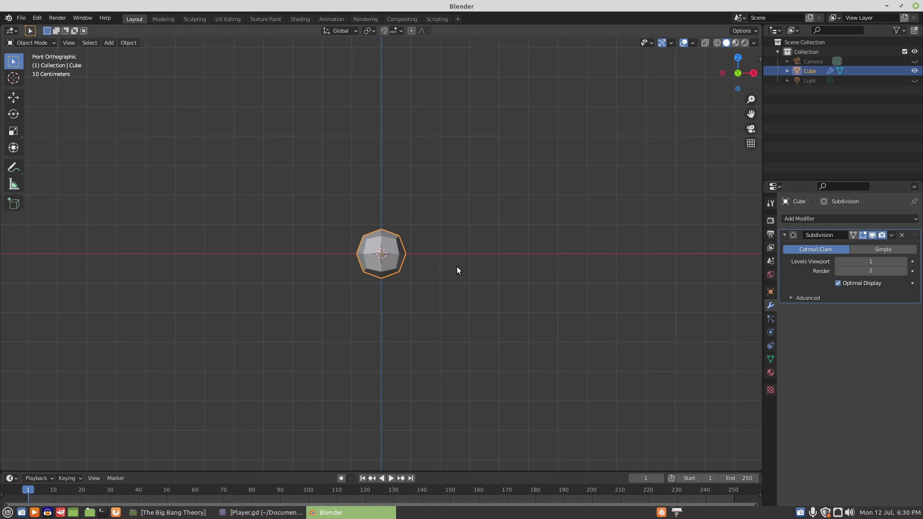
Scale the cube's whole mesh down in Edit Mode to about a quarter of its size.
{"action": "key", "text": "Tab"}
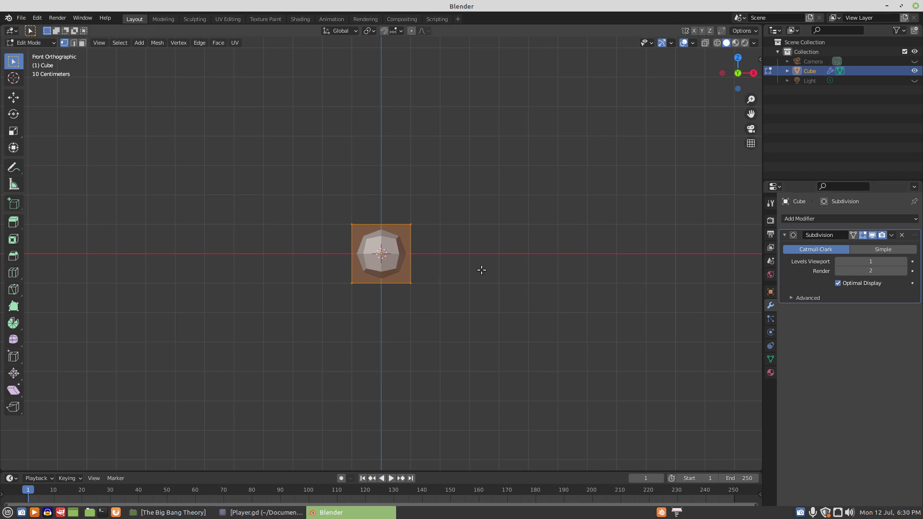
{"action": "key", "text": "s"}
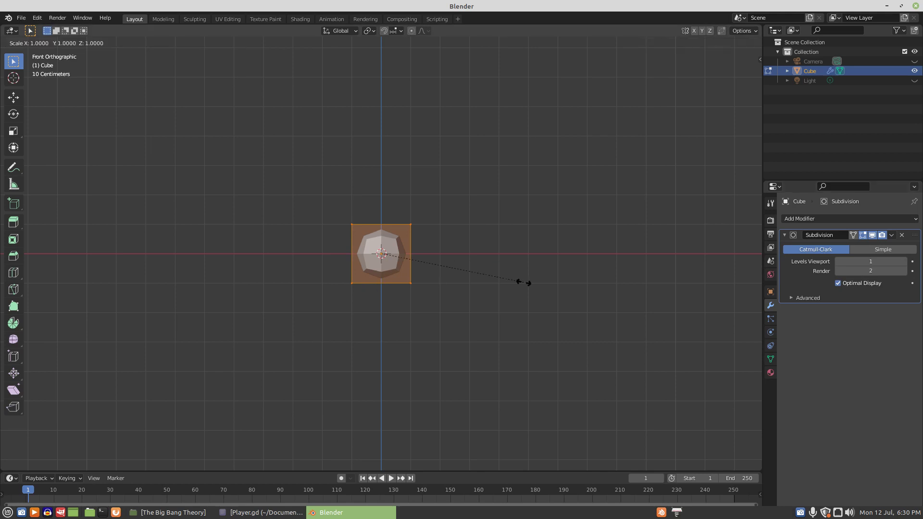
{"action": "left_click", "coordinate": [417, 261]}
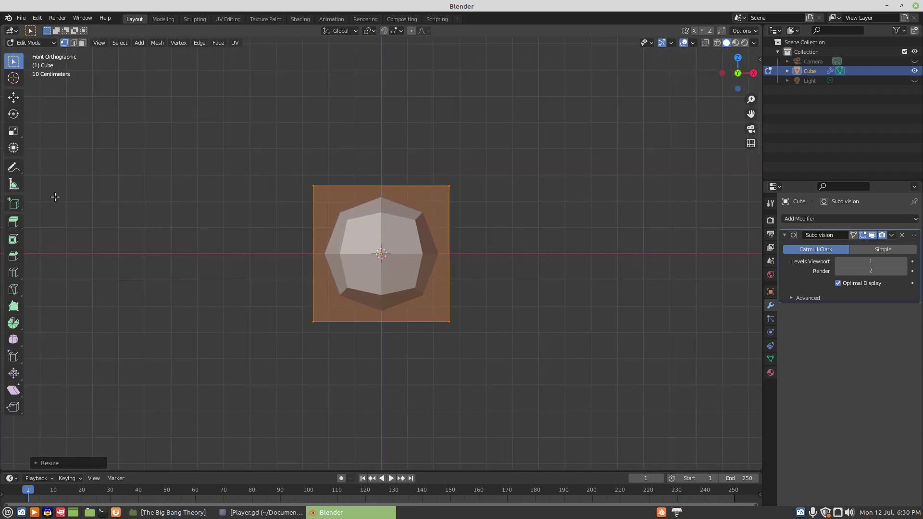
Add one horizontal and one vertical loop cut through the middle of the cube's front face.
{"action": "left_click", "coordinate": [13, 273]}
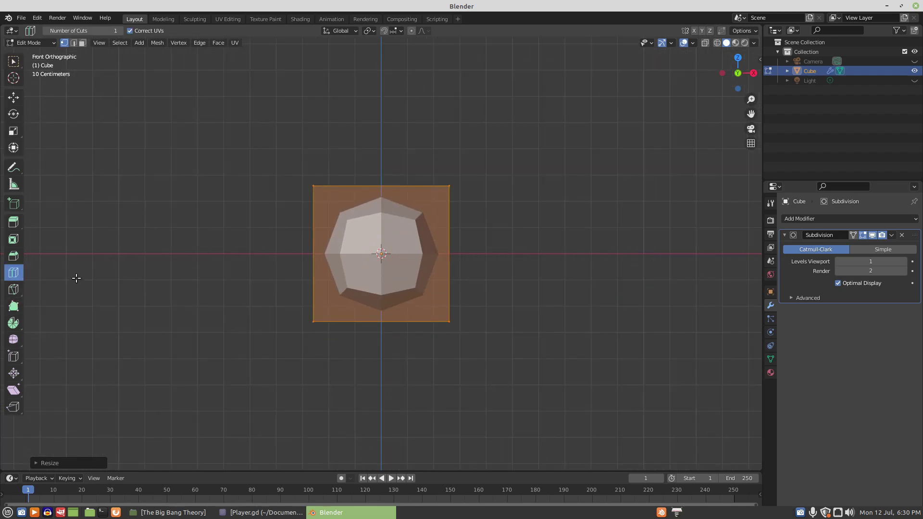
{"action": "left_click", "coordinate": [454, 254]}
{"action": "left_click", "coordinate": [386, 183]}
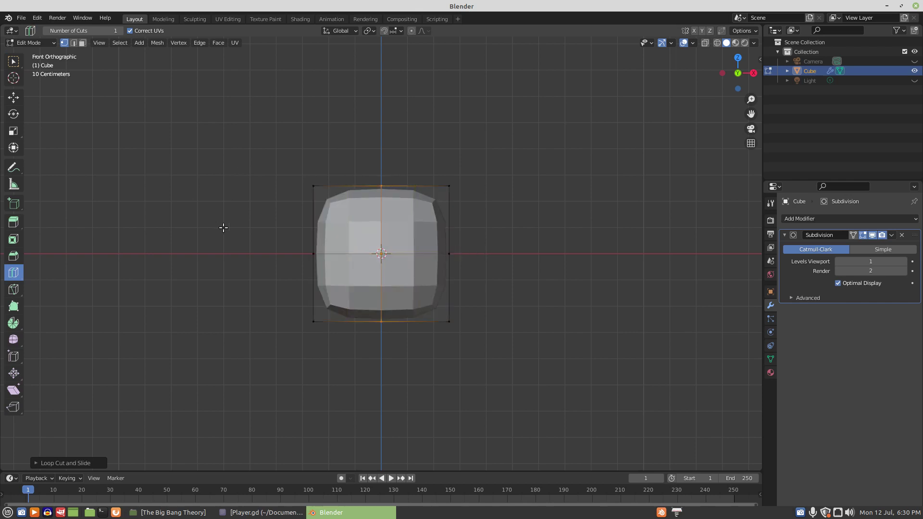
Add a horizontal loop cut in the cube's upper half and a vertical one around its sides, slid toward the front.
{"action": "left_click_drag", "start_coordinate": [381, 230], "coordinate": [382, 215]}
{"action": "middle_click_drag", "start_coordinate": [282, 216], "coordinate": [373, 218]}
{"action": "left_click_drag", "start_coordinate": [391, 196], "coordinate": [423, 201]}
{"action": "middle_click_drag", "start_coordinate": [596, 251], "coordinate": [506, 252]}
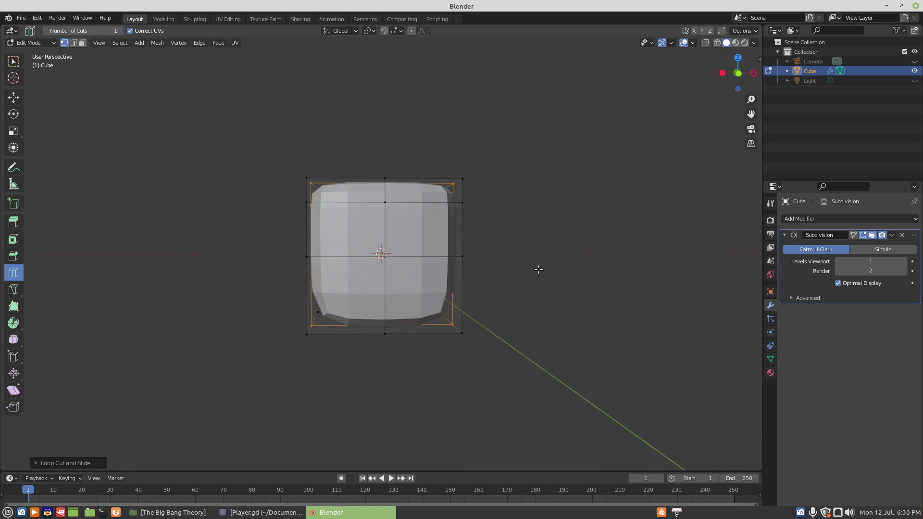
Select the upper two rows of back vertices through the mesh in right view and move them forward along Y.
{"action": "key", "text": "KP_3"}
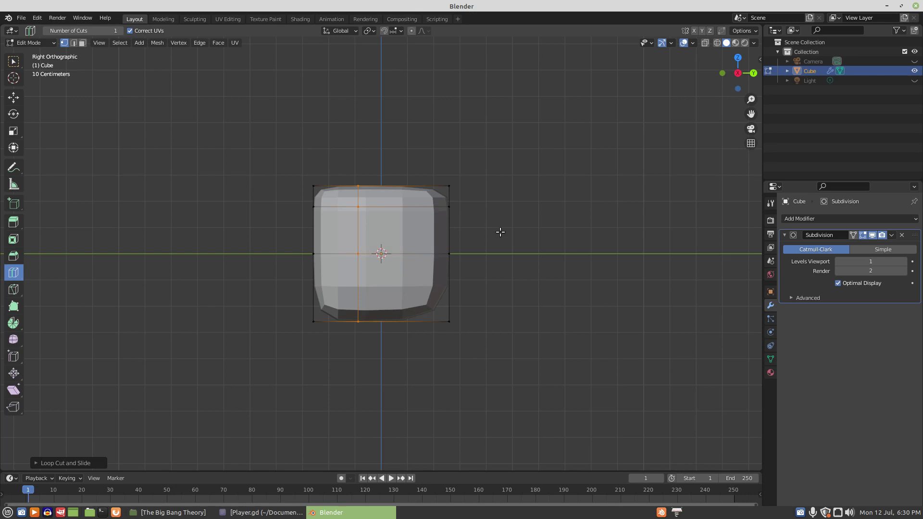
{"action": "left_click", "coordinate": [705, 43]}
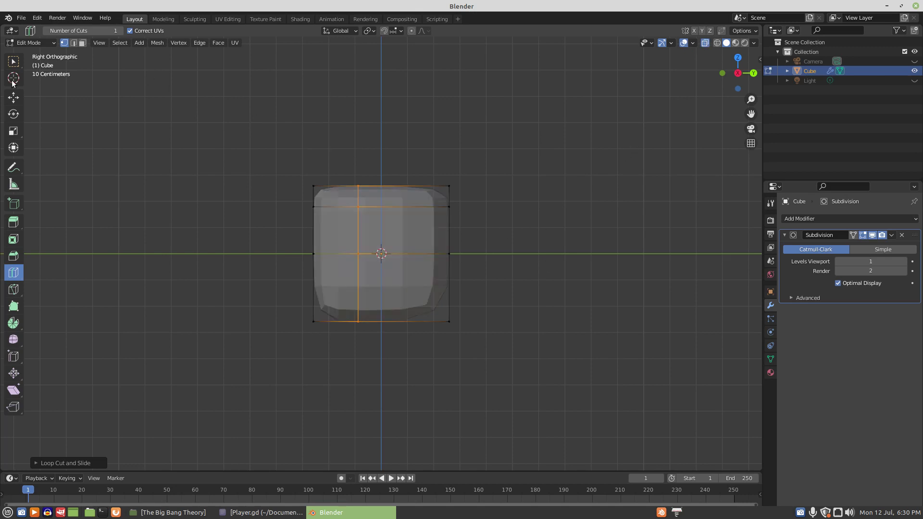
{"action": "left_click", "coordinate": [13, 97]}
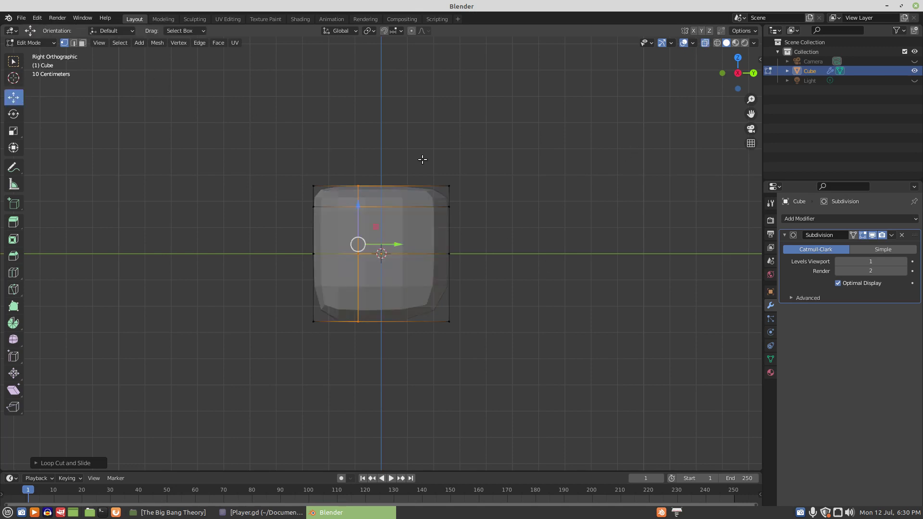
{"action": "left_click_drag", "start_coordinate": [431, 155], "coordinate": [480, 243]}
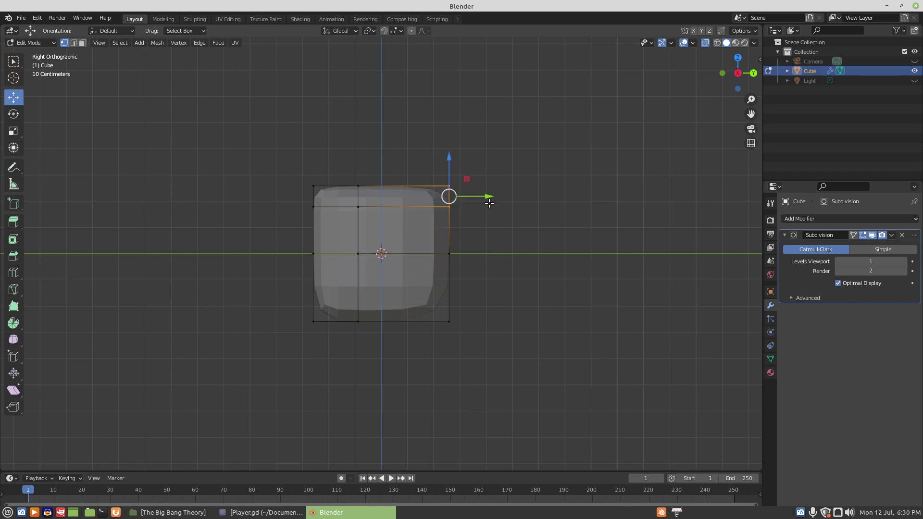
{"action": "left_click_drag", "start_coordinate": [485, 198], "coordinate": [462, 198]}
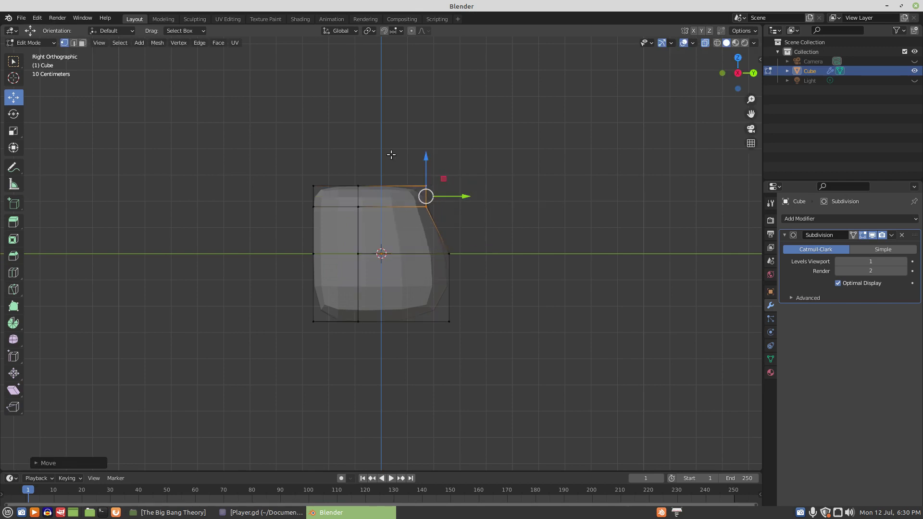
Move the topmost row of back vertices farther forward along Y, and move the bottom back row forward too.
{"action": "left_click_drag", "start_coordinate": [391, 155], "coordinate": [449, 184]}
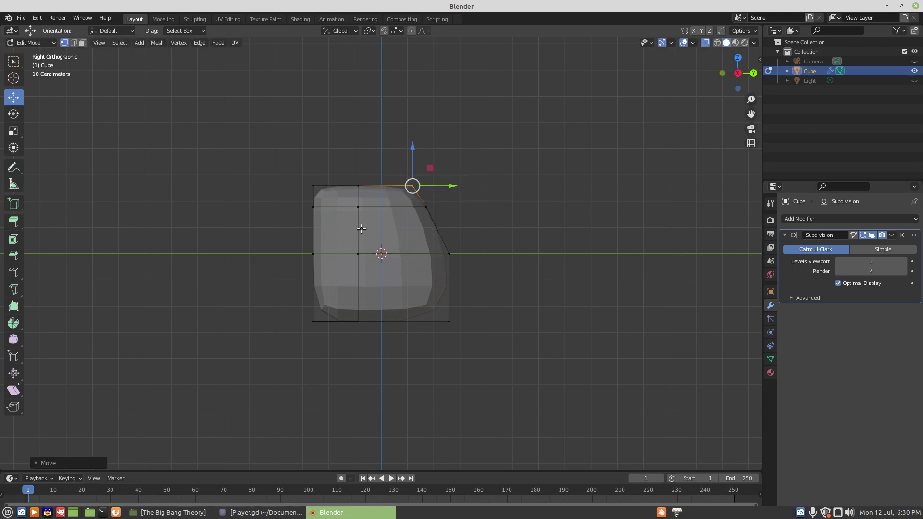
{"action": "left_click_drag", "start_coordinate": [501, 313], "coordinate": [436, 345]}
{"action": "left_click_drag", "start_coordinate": [488, 323], "coordinate": [440, 319]}
Turn off X-ray, select the two lower front faces in face mode, and inset them together by about 0.065 m.
{"action": "middle_click_drag", "start_coordinate": [175, 284], "coordinate": [274, 284]}
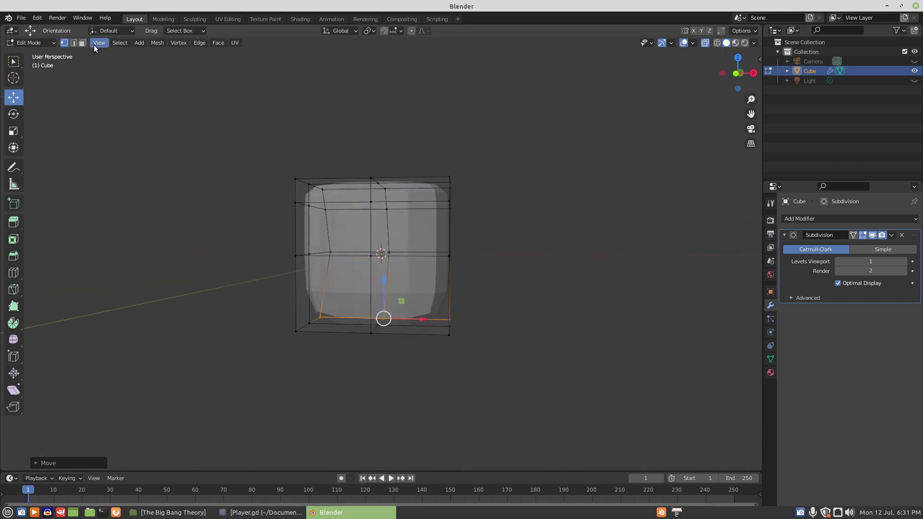
{"action": "left_click", "coordinate": [80, 44]}
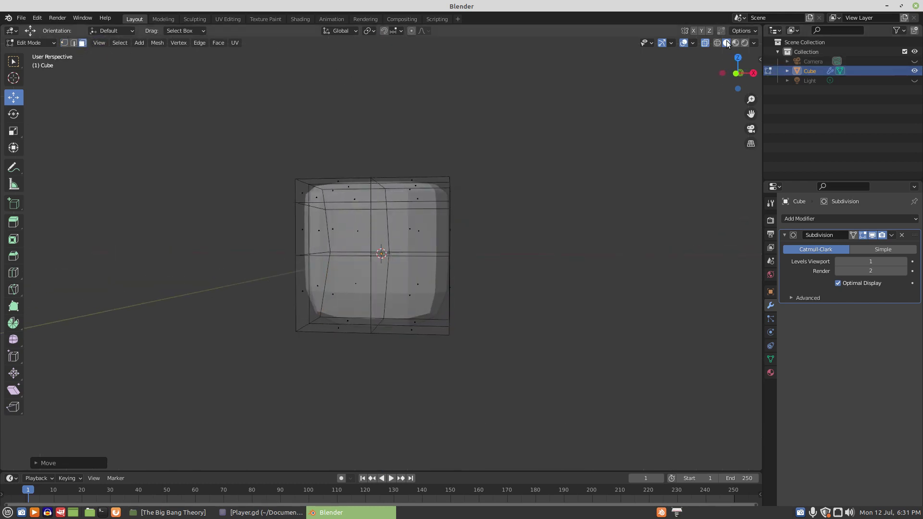
{"action": "left_click", "coordinate": [705, 43]}
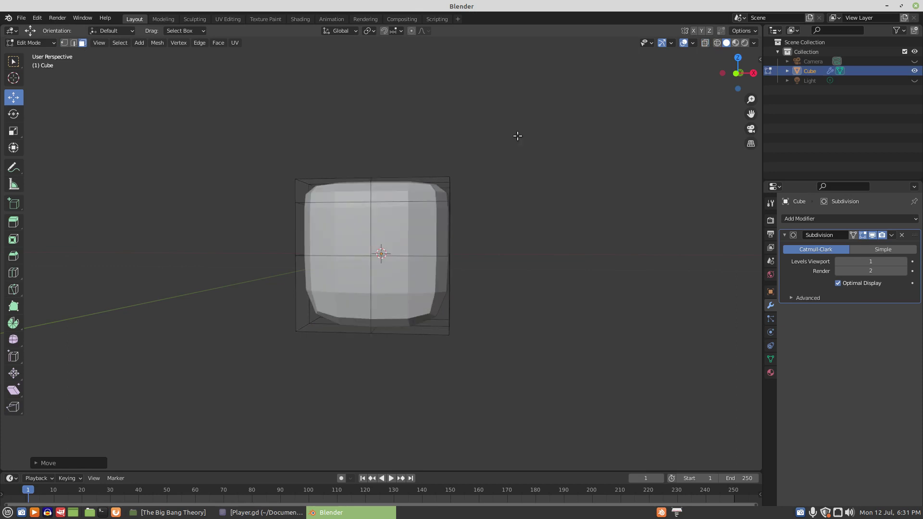
{"action": "left_click", "coordinate": [342, 283]}
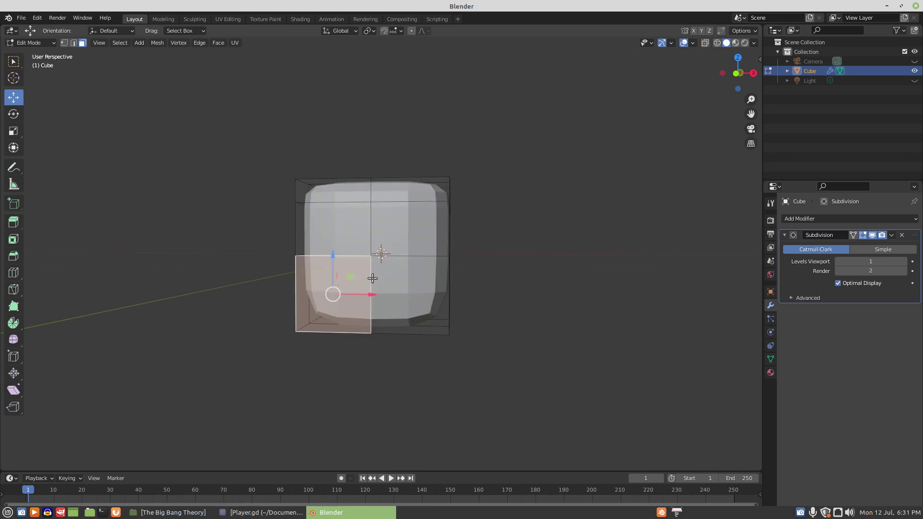
{"action": "left_click", "coordinate": [406, 278], "text": "shift"}
{"action": "middle_click_drag", "start_coordinate": [278, 307], "coordinate": [460, 371]}
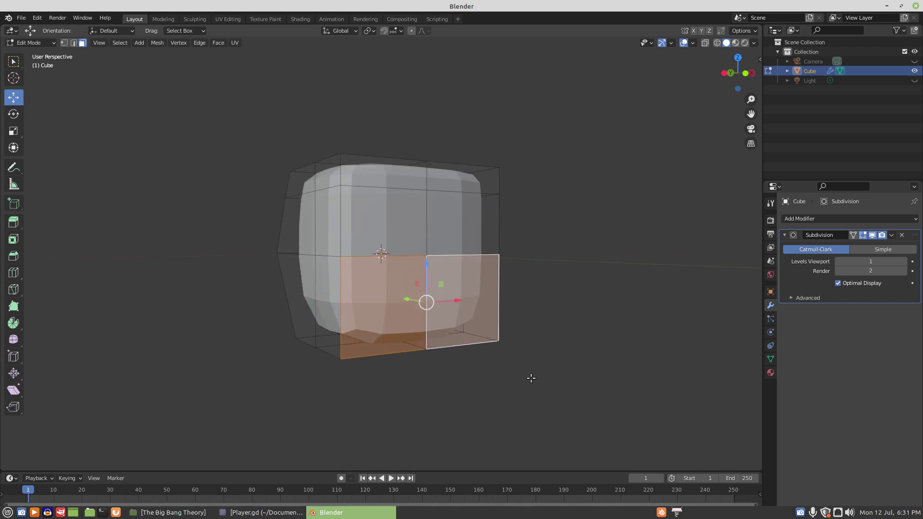
{"action": "key", "text": "i"}
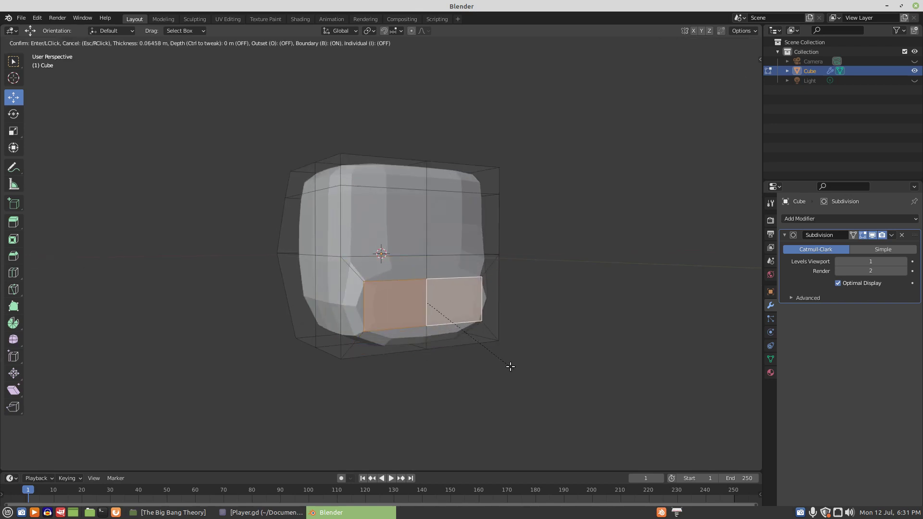
{"action": "left_click", "coordinate": [509, 367]}
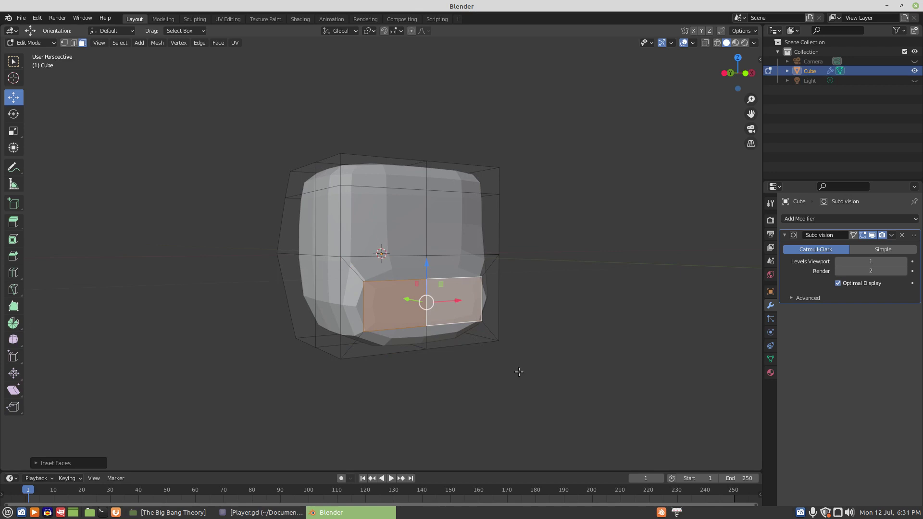
Inset the two lower front faces again and pull them outward along Y to form protruding lips.
{"action": "key", "text": "i"}
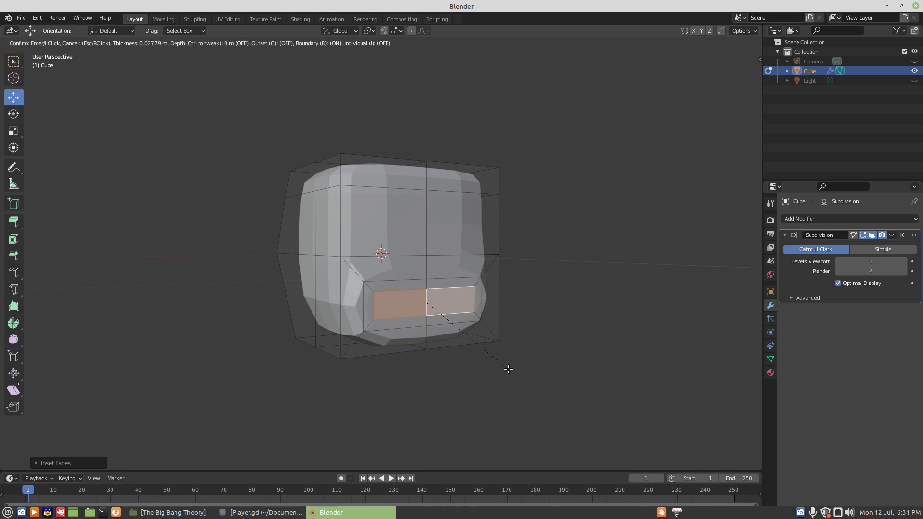
{"action": "left_click", "coordinate": [507, 367]}
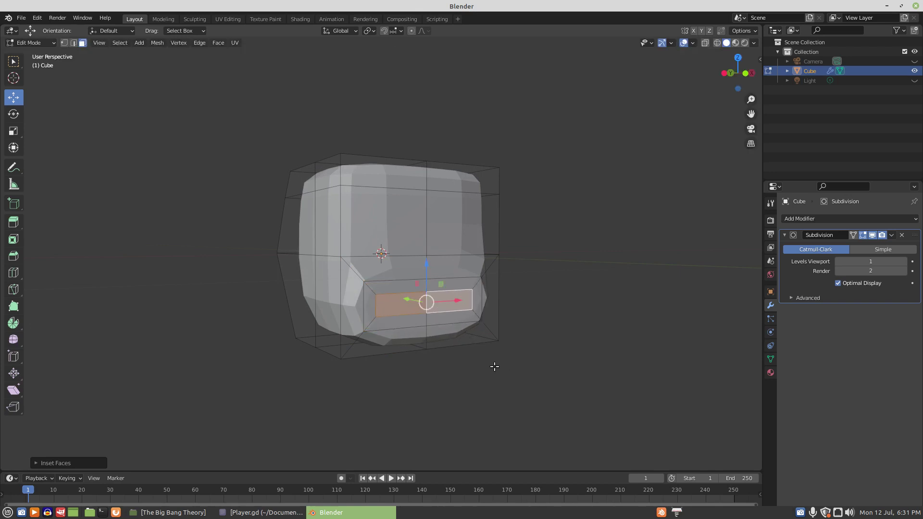
{"action": "mouse_move", "coordinate": [483, 365]}
{"action": "middle_mouse_down"}
{"action": "mouse_move", "coordinate": [447, 356]}
{"action": "mouse_move", "coordinate": [470, 360]}
{"action": "middle_mouse_up"}
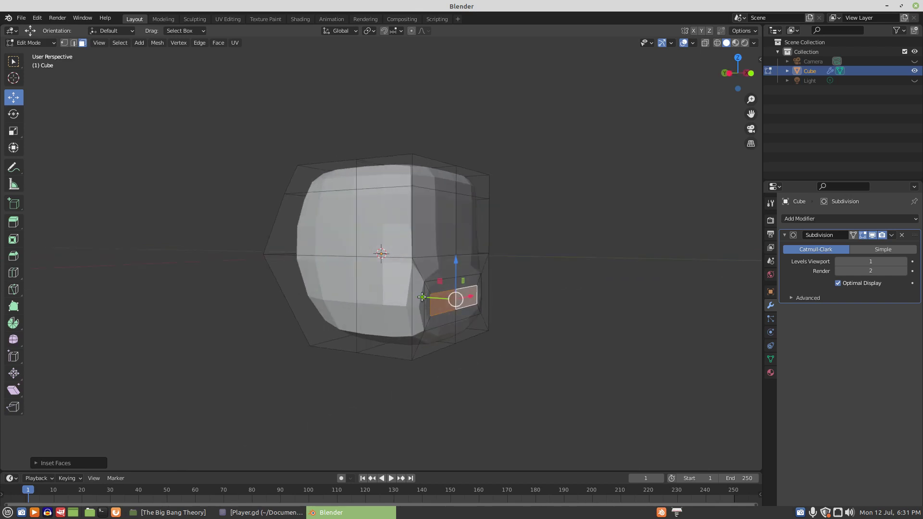
{"action": "left_click_drag", "start_coordinate": [422, 297], "coordinate": [435, 298]}
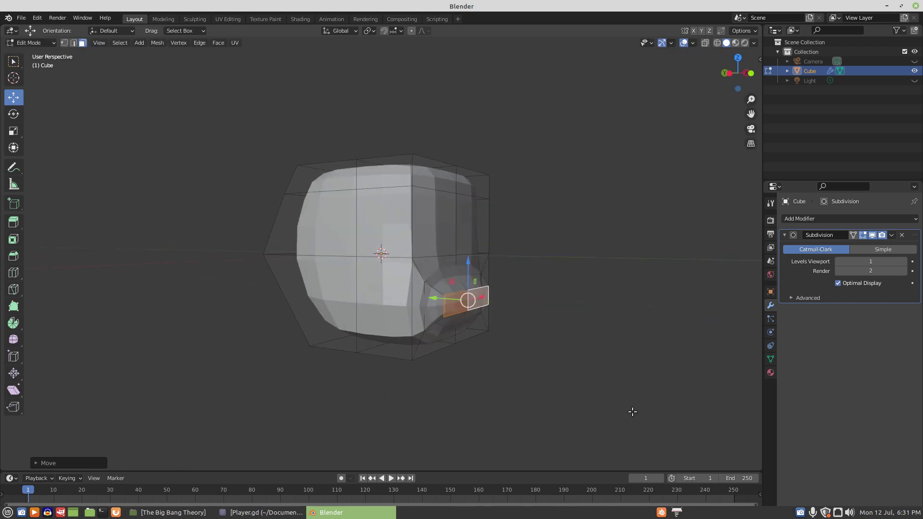
Inset the lip faces by about 0.019 m and push the inner faces back along Y to open the mouth.
{"action": "key", "text": "i"}
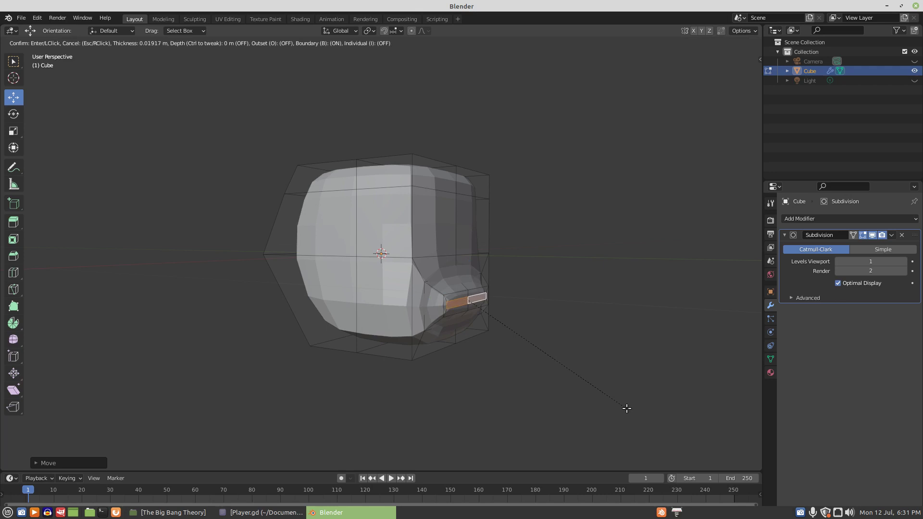
{"action": "left_click", "coordinate": [626, 408]}
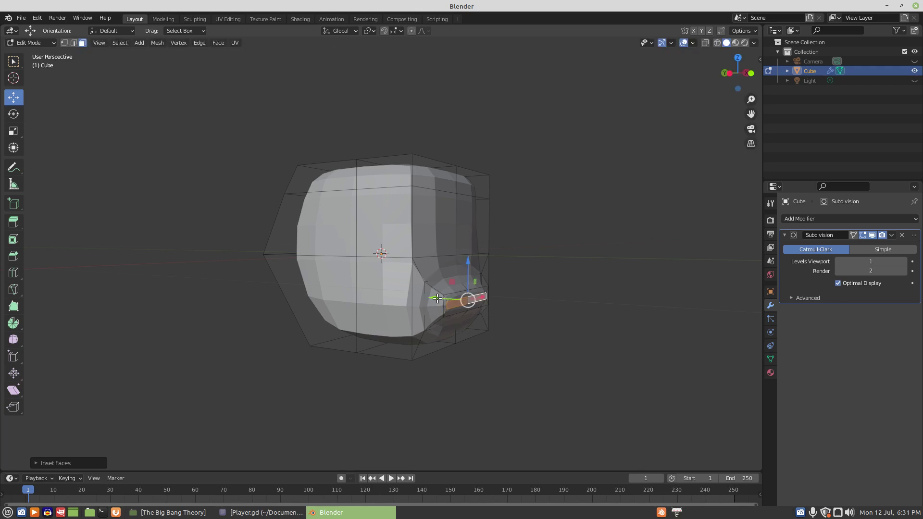
{"action": "left_click_drag", "start_coordinate": [432, 298], "coordinate": [424, 300]}
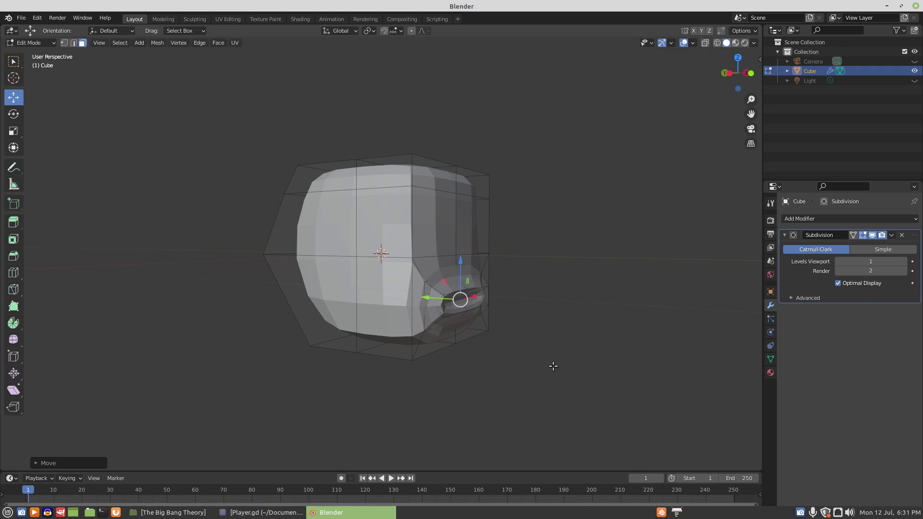
Extrude the inner mouth faces about 0.006 m inward along their normal.
{"action": "scroll", "coordinate": [553, 366], "scroll_direction": "up", "scroll_amount": 1}
{"action": "key", "text": "g"}
{"action": "key", "text": "z"}
{"action": "key", "text": "z"}
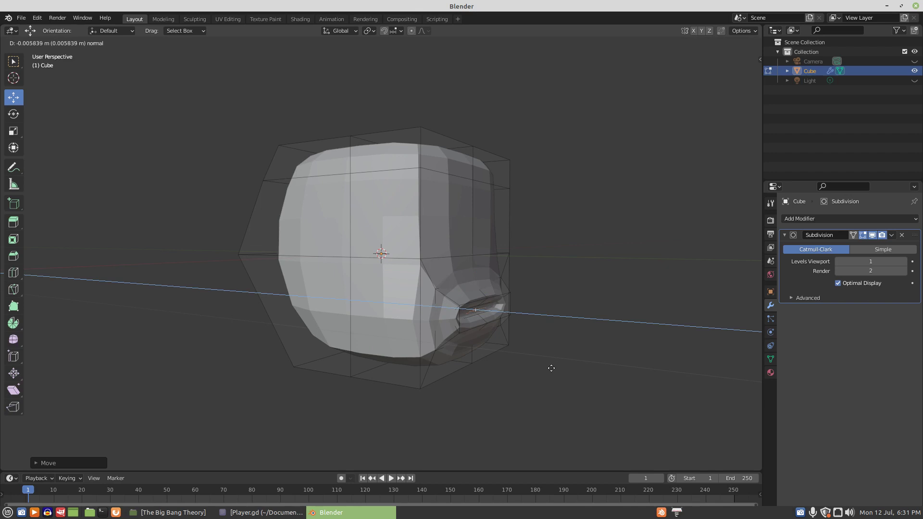
{"action": "left_click", "coordinate": [552, 368]}
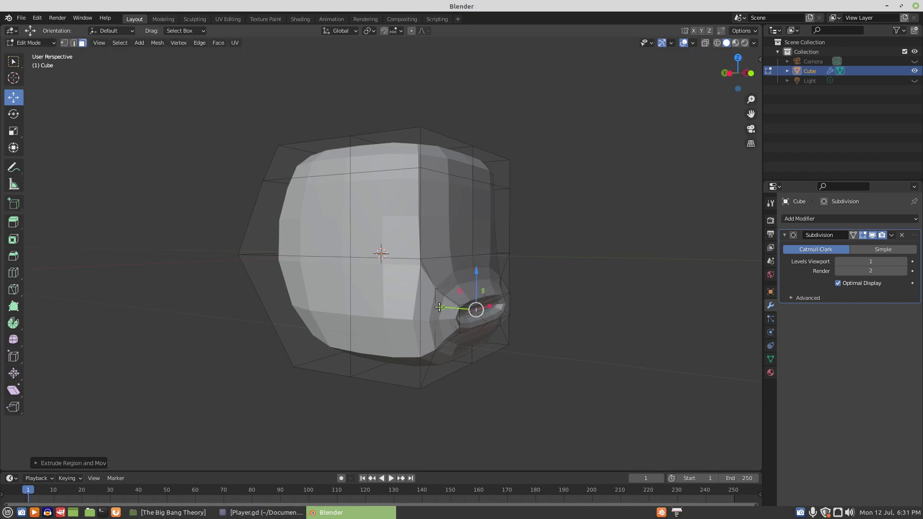
Push the inner mouth faces slightly further back along Y, then flatten them along Z using X-ray and turn X-ray off.
{"action": "left_click_drag", "start_coordinate": [435, 310], "coordinate": [429, 307]}
{"action": "middle_click_drag", "start_coordinate": [526, 360], "coordinate": [454, 354]}
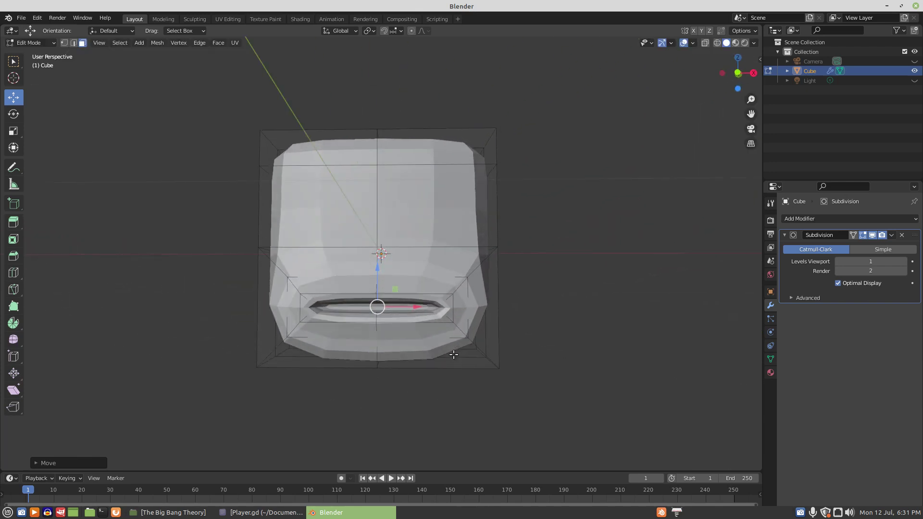
{"action": "left_click", "coordinate": [704, 43]}
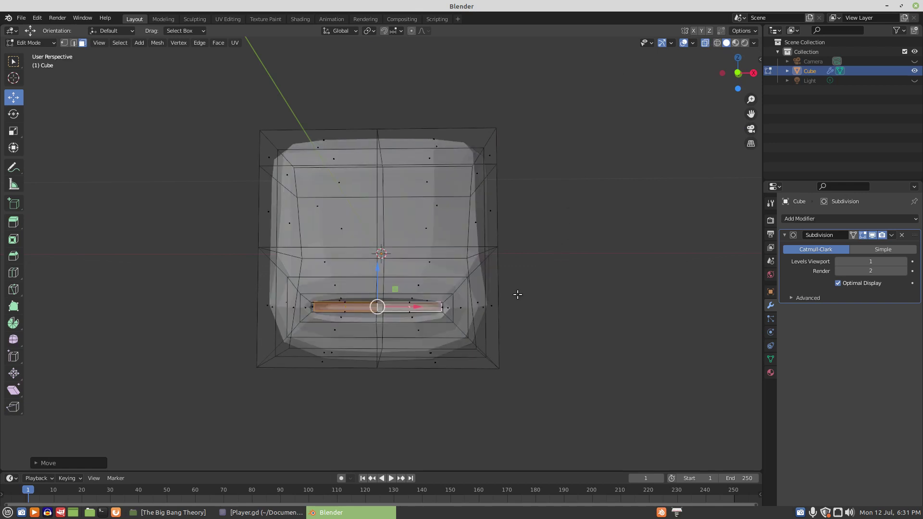
{"action": "scroll", "coordinate": [517, 294], "scroll_direction": "up", "scroll_amount": 2}
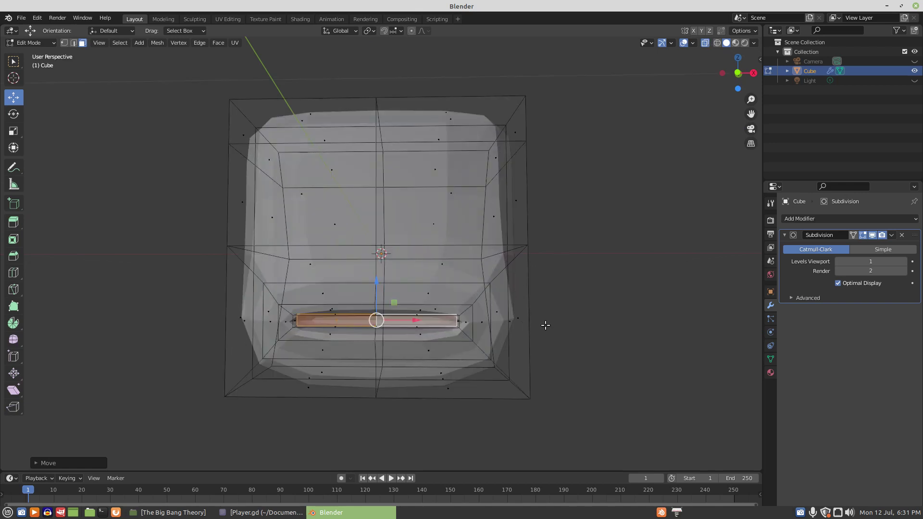
{"action": "key", "text": "s"}
{"action": "key", "text": "z"}
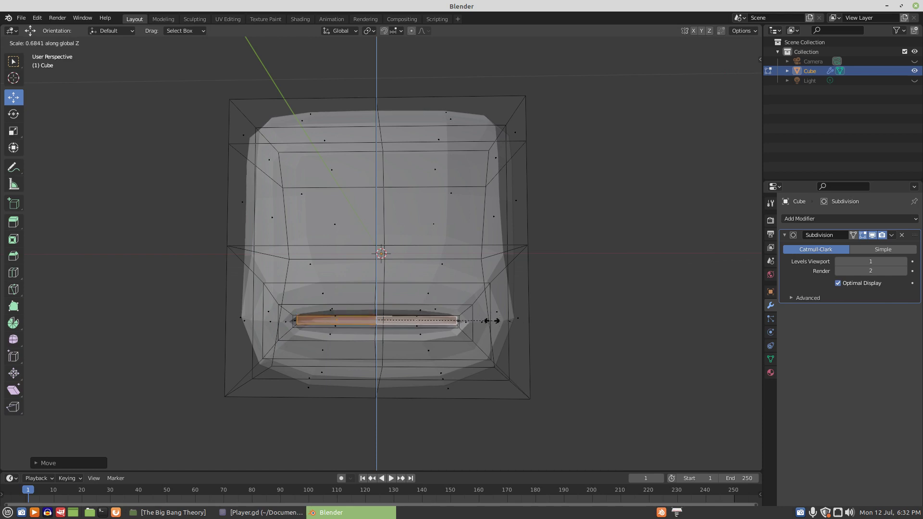
{"action": "left_click", "coordinate": [416, 319]}
{"action": "middle_click_drag", "start_coordinate": [189, 295], "coordinate": [245, 303]}
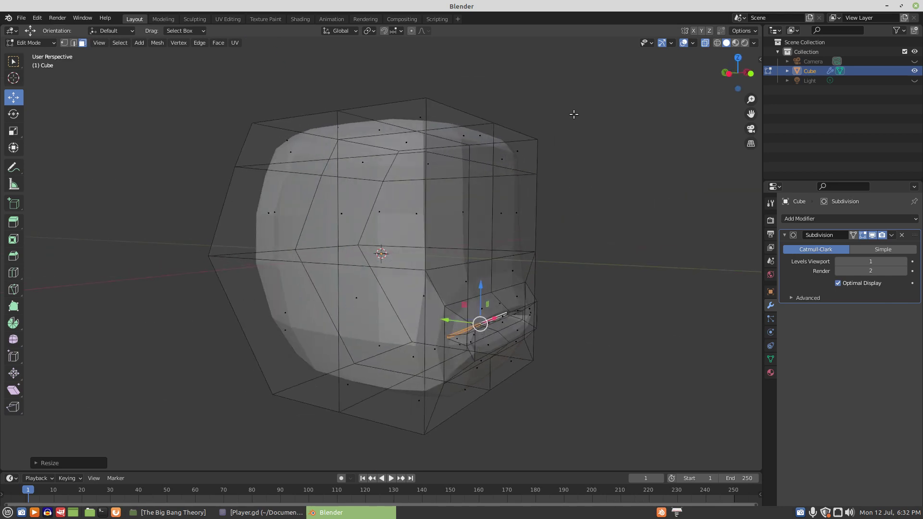
{"action": "key", "text": "alt+z"}
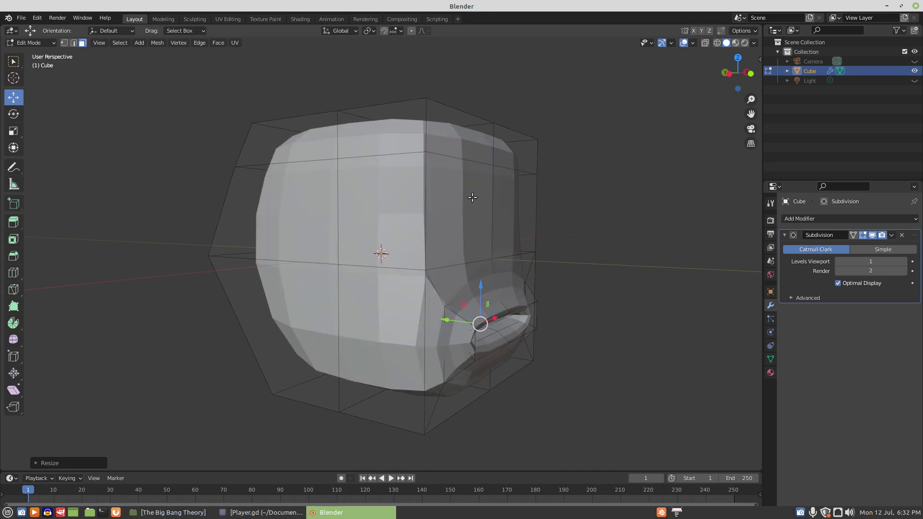
Select the two upper front faces, inset them individually, and pull them outward along Y to form the eye rims.
{"action": "left_click", "coordinate": [472, 197]}
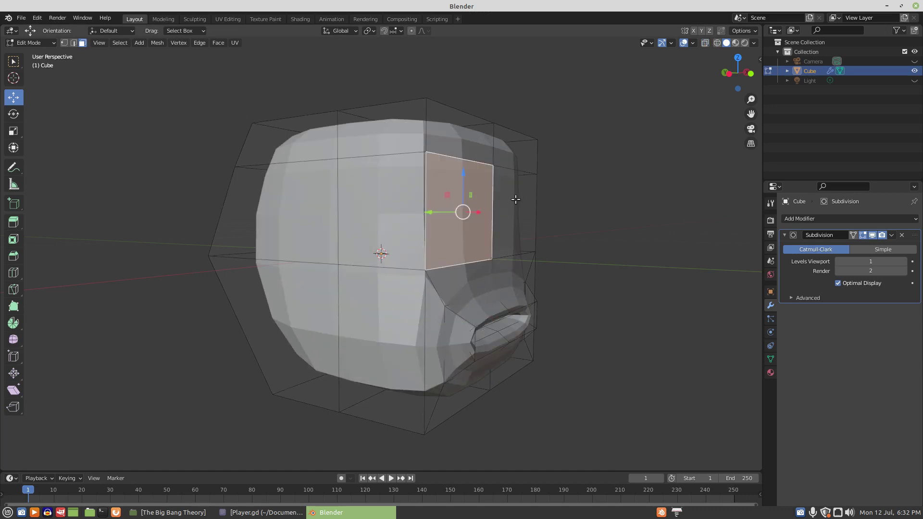
{"action": "left_click", "coordinate": [516, 199], "text": "shift"}
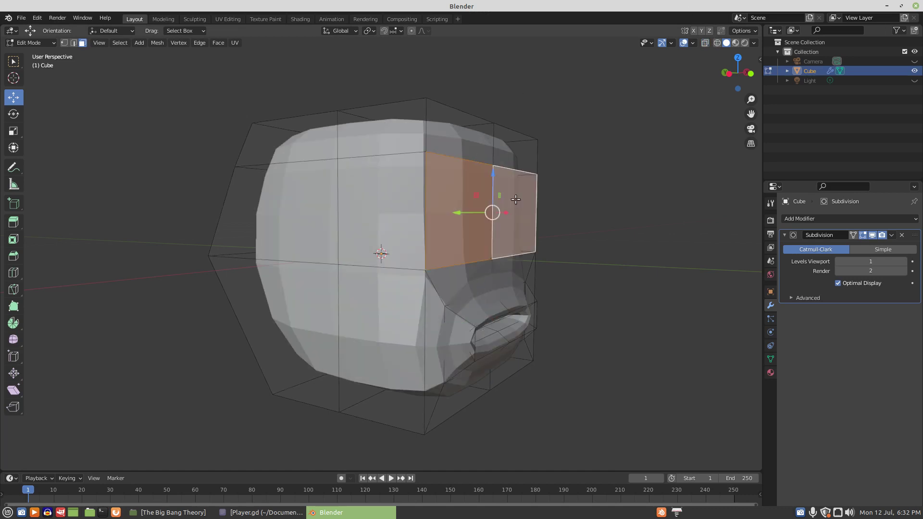
{"action": "left_click", "coordinate": [13, 238]}
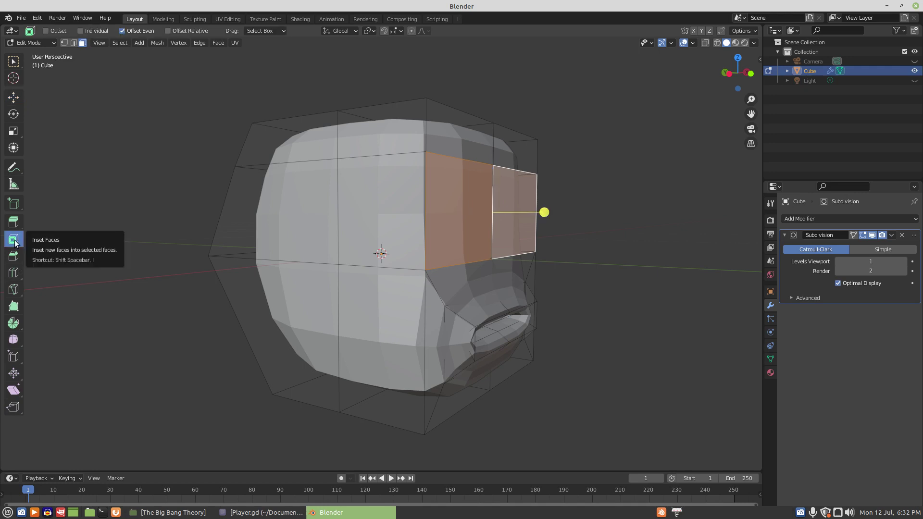
{"action": "left_click", "coordinate": [83, 32]}
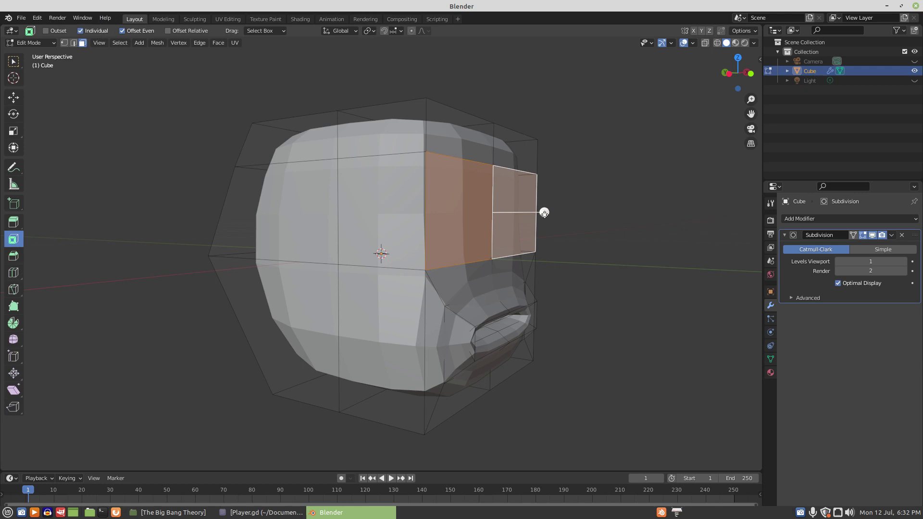
{"action": "left_click_drag", "start_coordinate": [543, 212], "coordinate": [525, 214]}
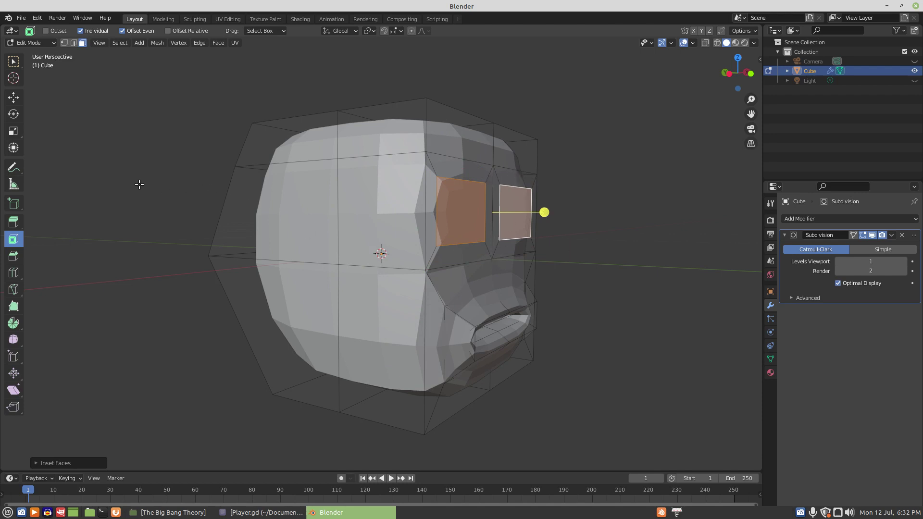
{"action": "left_click", "coordinate": [13, 98]}
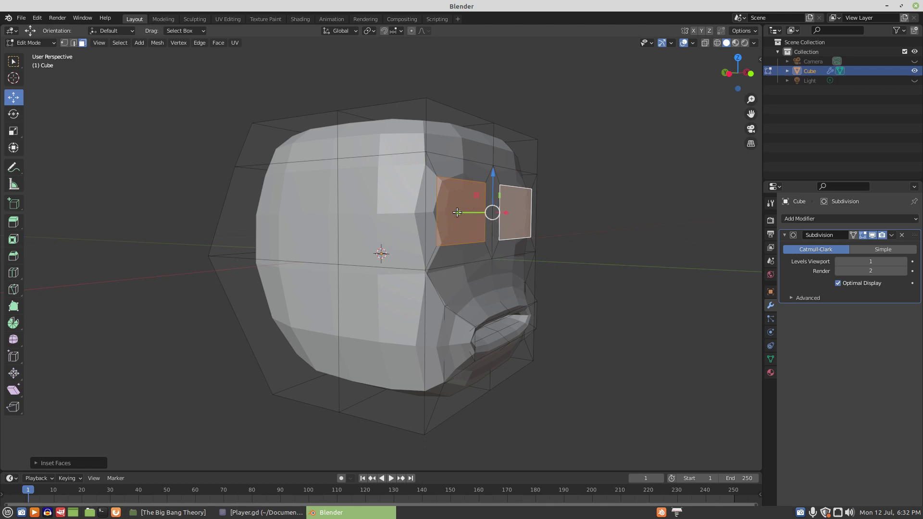
{"action": "left_click_drag", "start_coordinate": [457, 212], "coordinate": [604, 267]}
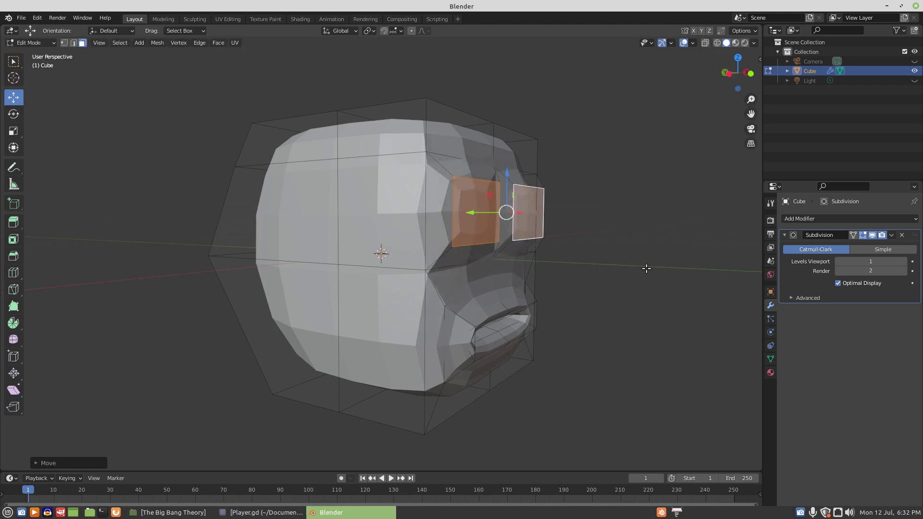
Inset the two eye faces individually twice, first by about 0.015 m, and push the inner faces back along Y as eye sockets.
{"action": "key", "text": "i"}
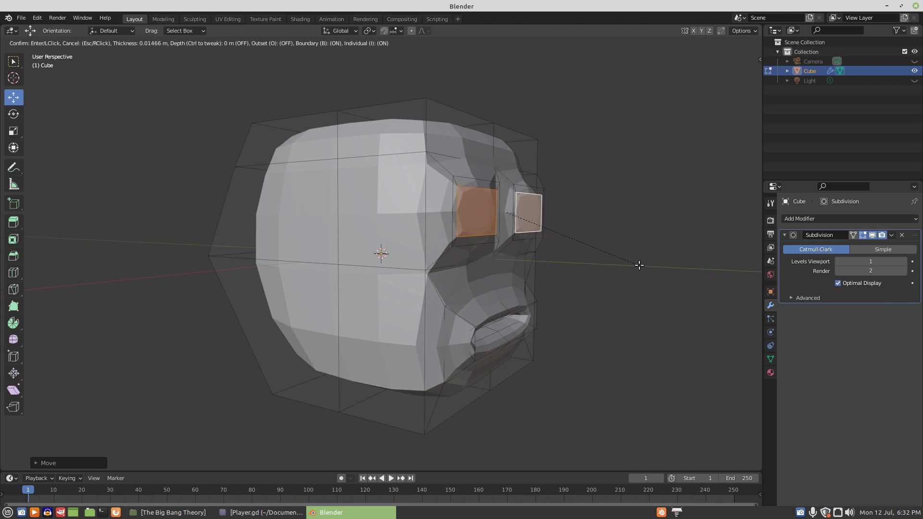
{"action": "left_click", "coordinate": [639, 265]}
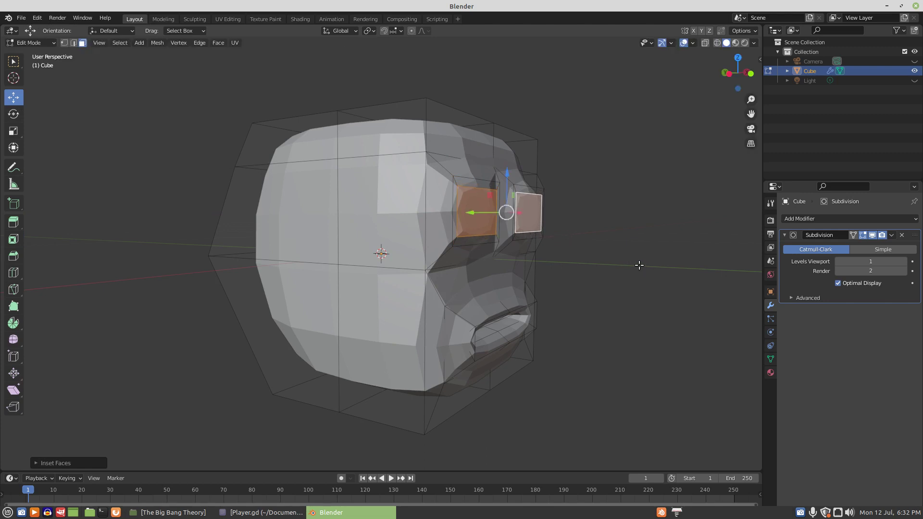
{"action": "key", "text": "i"}
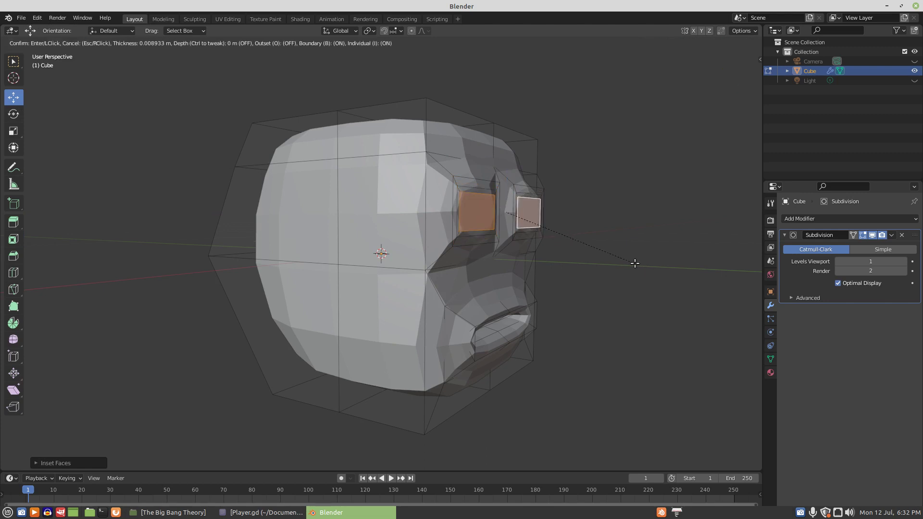
{"action": "left_click", "coordinate": [632, 262]}
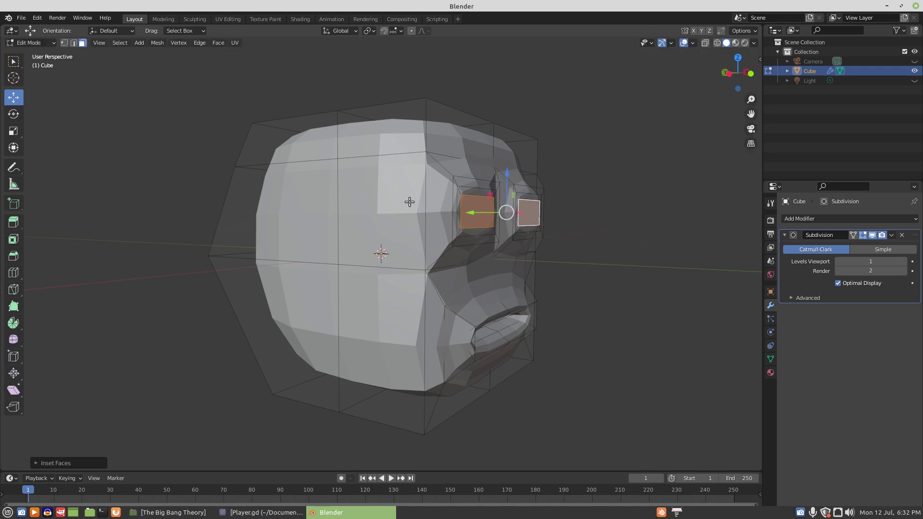
{"action": "left_click_drag", "start_coordinate": [469, 212], "coordinate": [433, 206]}
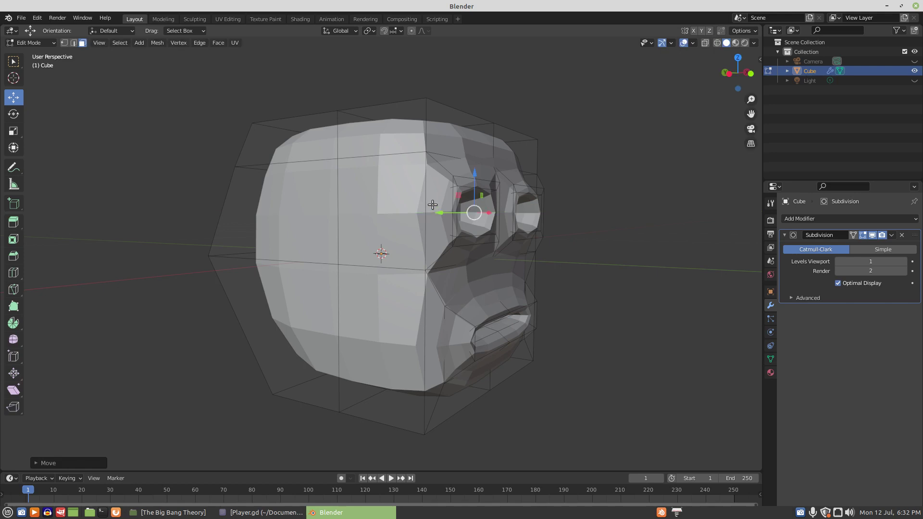
Grow the eye socket selection twice, duplicate those faces in place, and rotate the duplicate 180° in top view to form eyeballs.
{"action": "key", "text": "ctrl+KP_Add"}
{"action": "key", "text": "ctrl+KP_Add"}
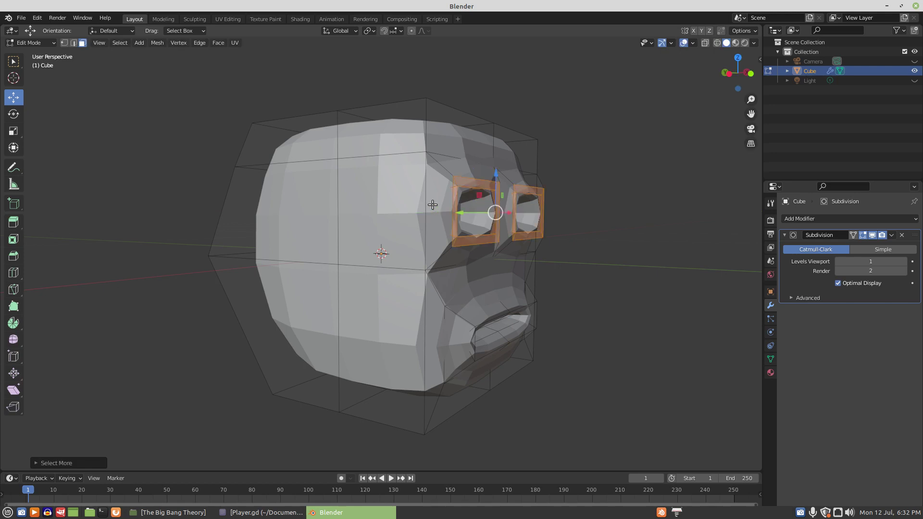
{"action": "key", "text": "KP_7"}
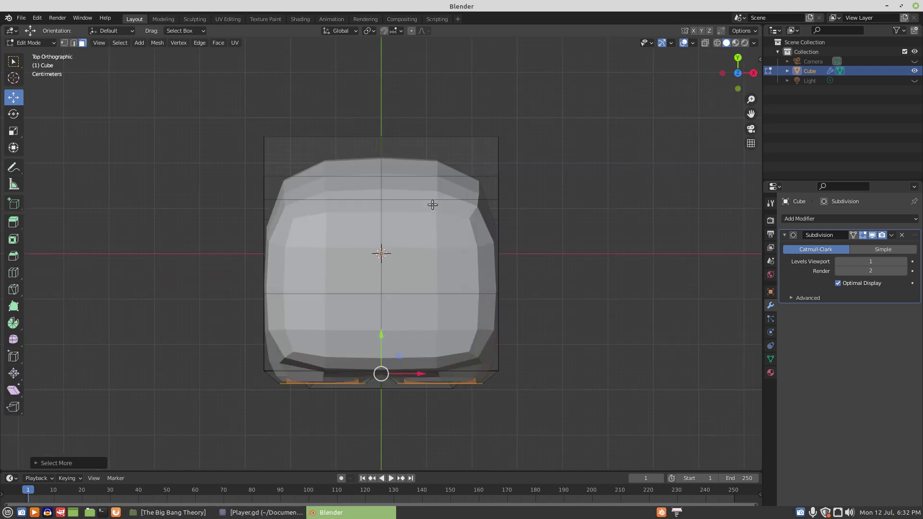
{"action": "scroll", "coordinate": [443, 245], "scroll_direction": "down", "scroll_amount": 2}
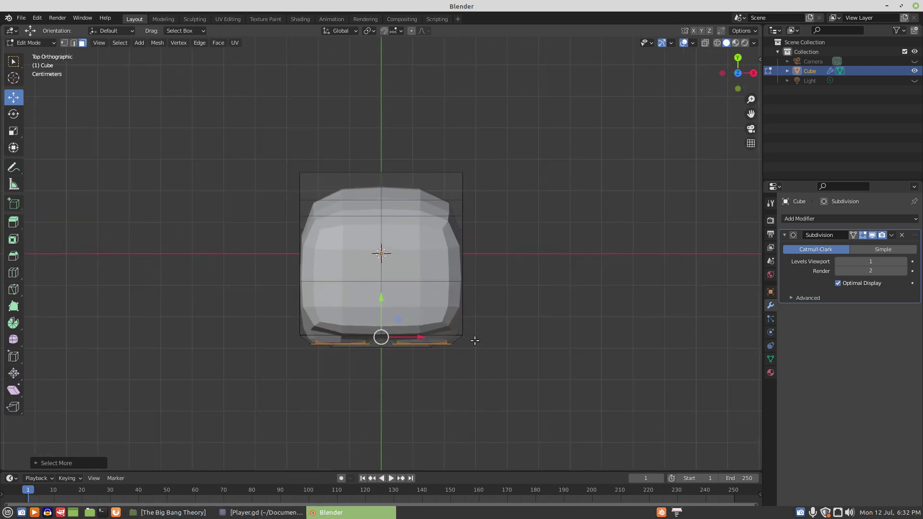
{"action": "key", "text": "g"}
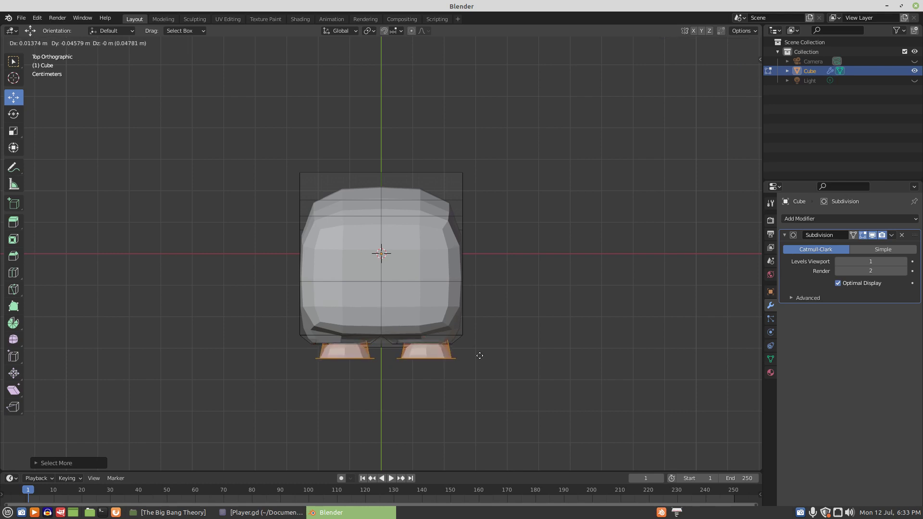
{"action": "right_click", "coordinate": [479, 355]}
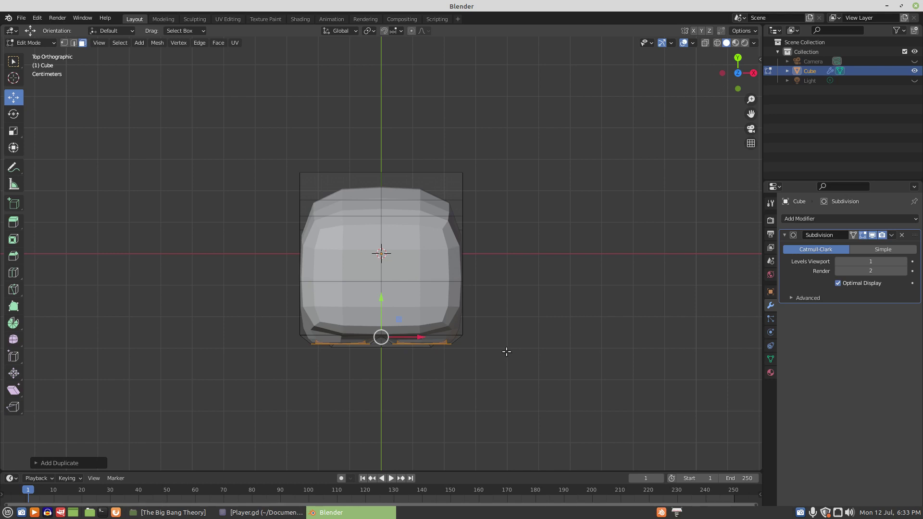
{"action": "type", "text": "r"}
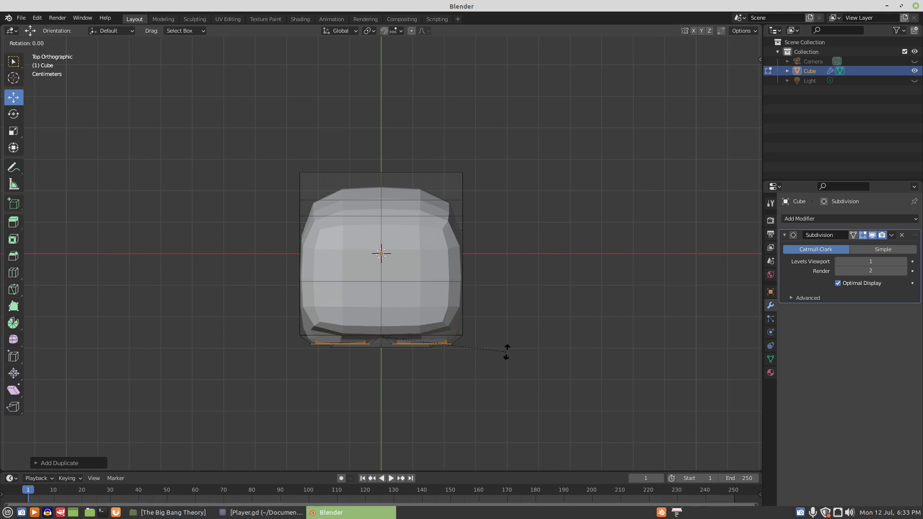
{"action": "type", "text": "180"}
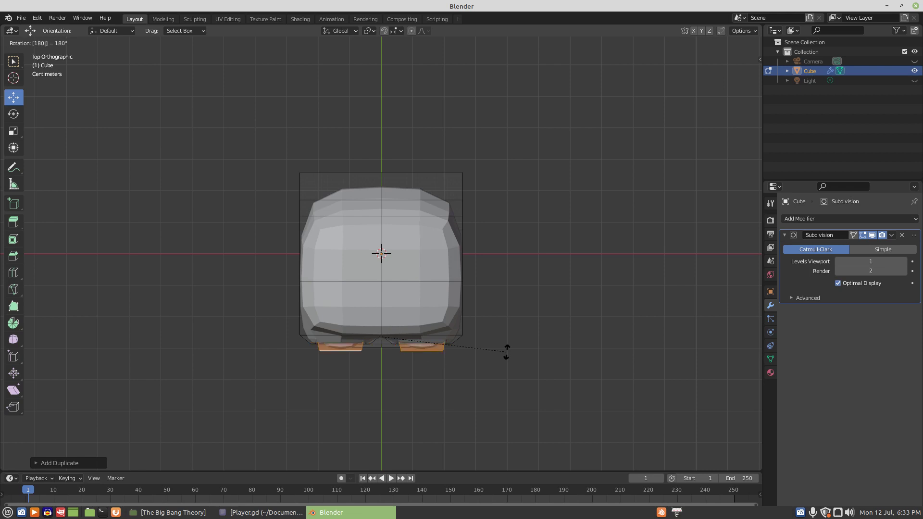
{"action": "key", "text": "Return"}
Select the entire mesh and narrow the head by scaling it to about 0.70 along X.
{"action": "middle_click_drag", "start_coordinate": [366, 386], "coordinate": [371, 287]}
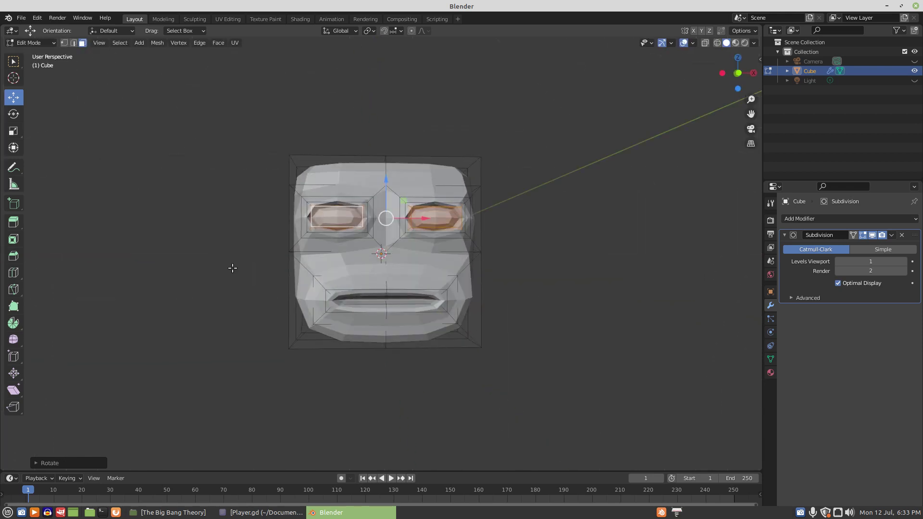
{"action": "middle_click_drag", "start_coordinate": [232, 268], "coordinate": [253, 272]}
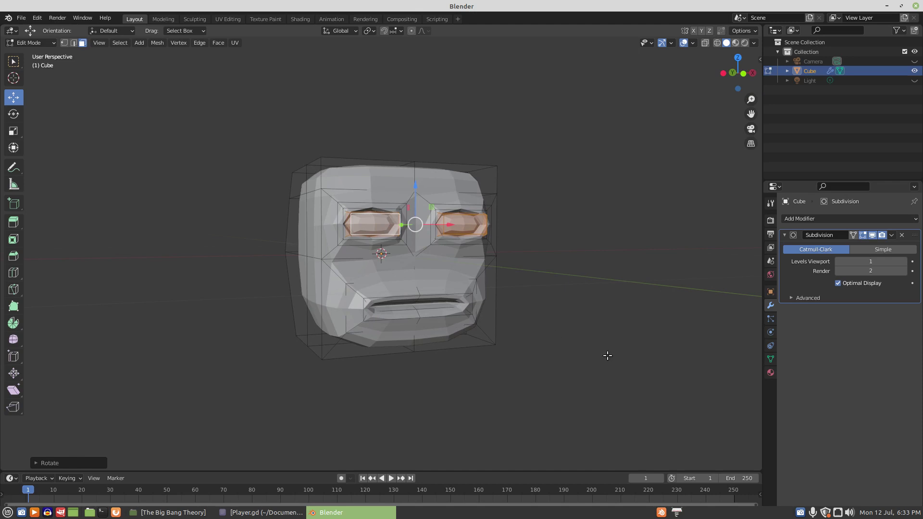
{"action": "key", "text": "a"}
{"action": "key", "text": "s"}
{"action": "key", "text": "x"}
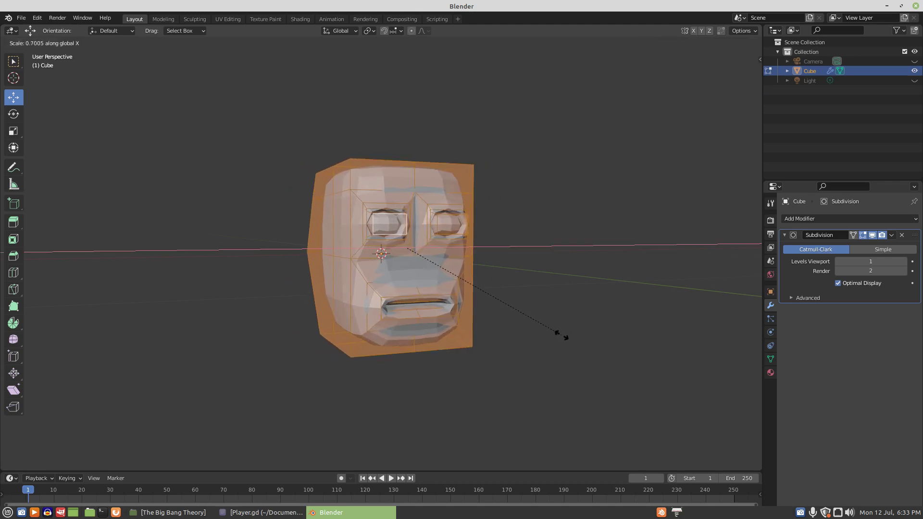
{"action": "left_click", "coordinate": [562, 335]}
Clear the selection, turn on X-ray, and select all vertices along the head's vertical centre line in front view.
{"action": "middle_click_drag", "start_coordinate": [452, 388], "coordinate": [415, 380]}
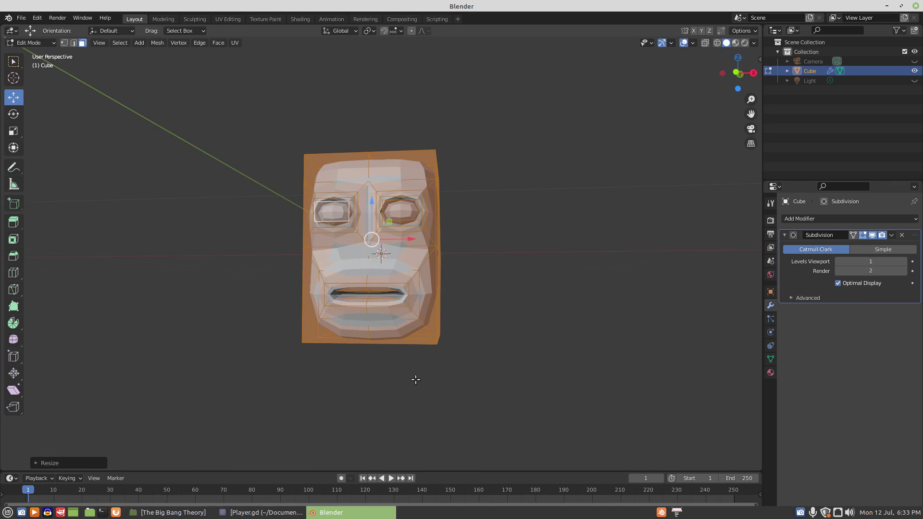
{"action": "key", "text": "KP_3"}
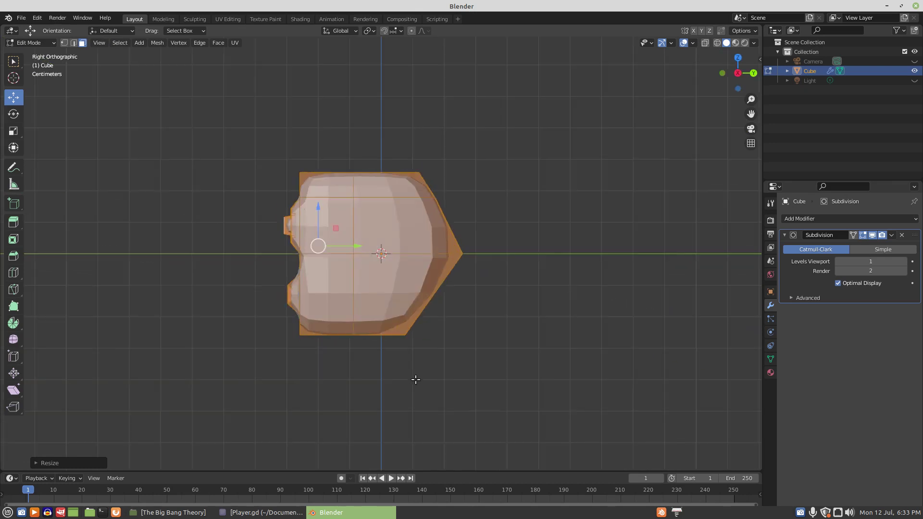
{"action": "key", "text": "alt+a"}
{"action": "middle_click_drag", "start_coordinate": [164, 222], "coordinate": [261, 223]}
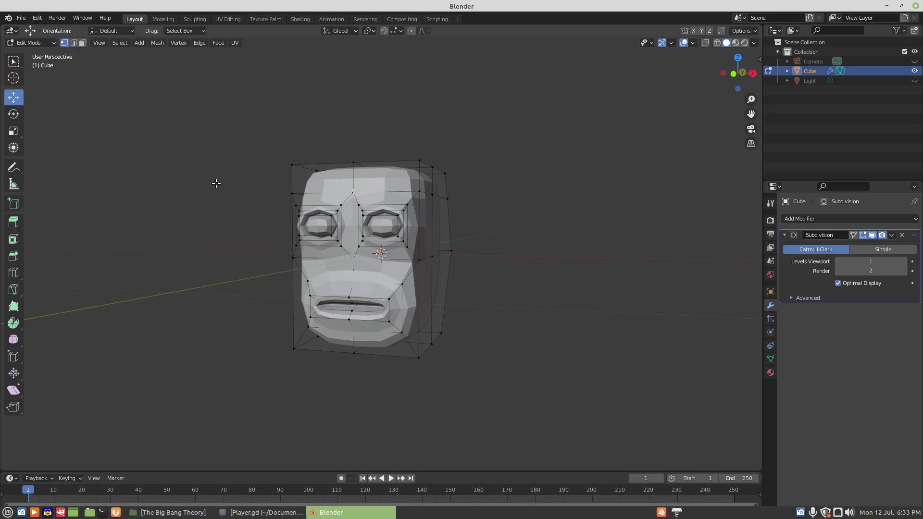
{"action": "middle_click_drag", "start_coordinate": [223, 195], "coordinate": [244, 198]}
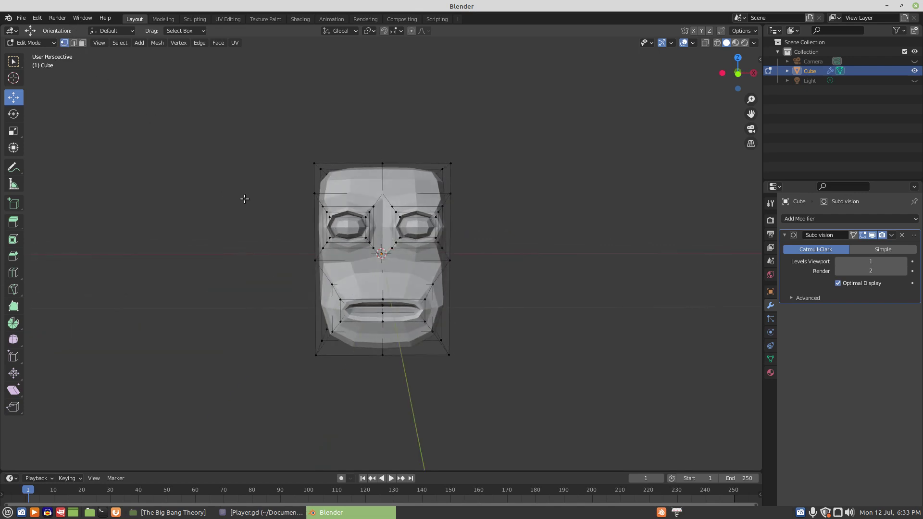
{"action": "left_click", "coordinate": [705, 45]}
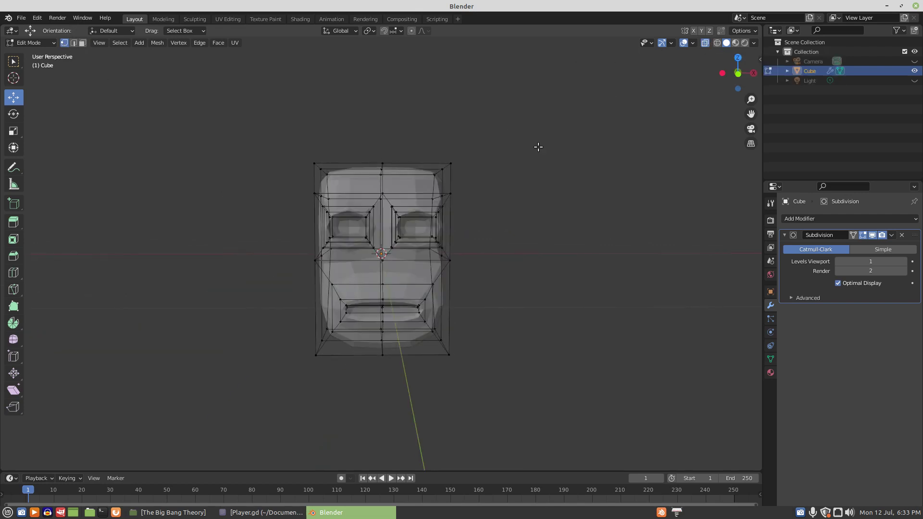
{"action": "key", "text": "KP_1"}
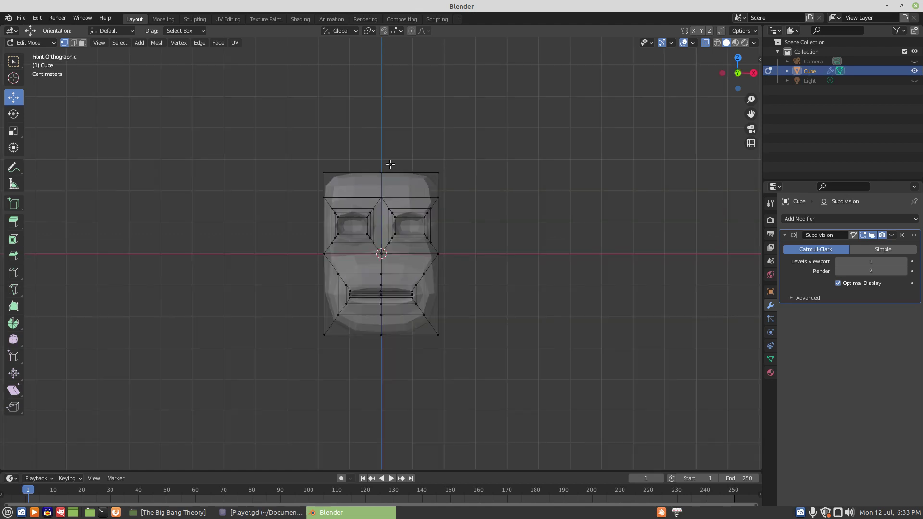
{"action": "left_click_drag", "start_coordinate": [377, 152], "coordinate": [383, 344]}
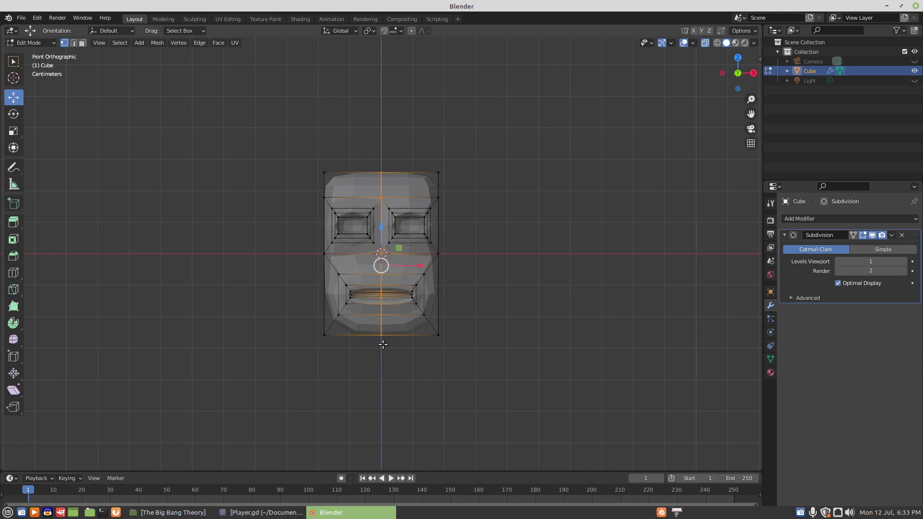
Remove the middle and rear vertices from the centre-line selection with circle select, keeping only those on the face.
{"action": "key", "text": "KP_3"}
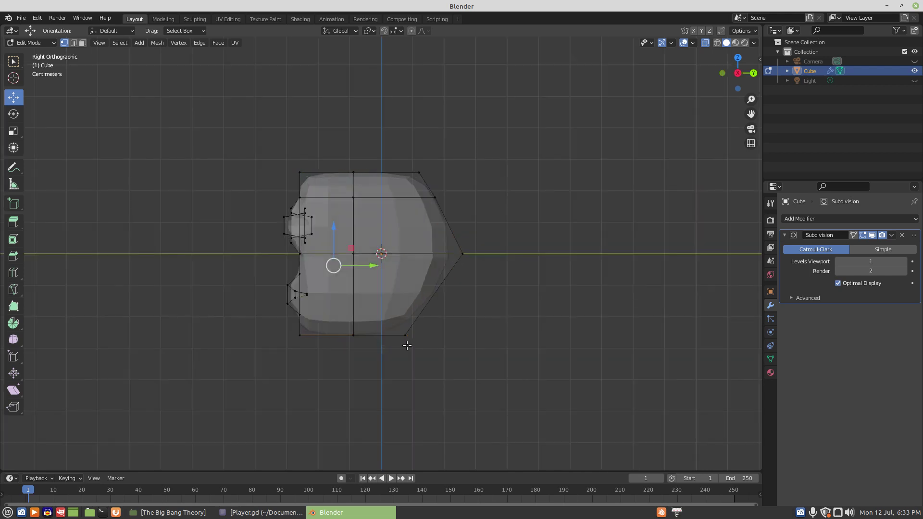
{"action": "middle_click_drag", "start_coordinate": [465, 303], "coordinate": [484, 304]}
{"action": "key", "text": "c"}
{"action": "scroll", "coordinate": [460, 302], "scroll_direction": "down", "scroll_amount": 5}
{"action": "mouse_move", "coordinate": [383, 194]}
{"action": "middle_mouse_down"}
{"action": "mouse_move", "coordinate": [406, 201]}
{"action": "mouse_move", "coordinate": [439, 235]}
{"action": "mouse_move", "coordinate": [440, 255]}
{"action": "mouse_move", "coordinate": [416, 315]}
{"action": "mouse_move", "coordinate": [389, 335]}
{"action": "middle_mouse_up"}
{"action": "right_click", "coordinate": [391, 402]}
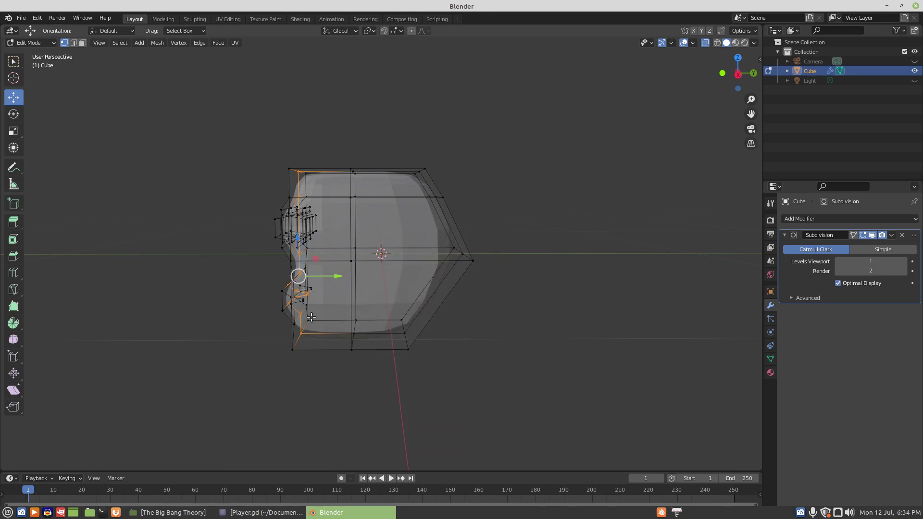
Deselect the topmost and bottommost vertices of the face's centre line with circle select.
{"action": "middle_click_drag", "start_coordinate": [310, 295], "coordinate": [335, 267]}
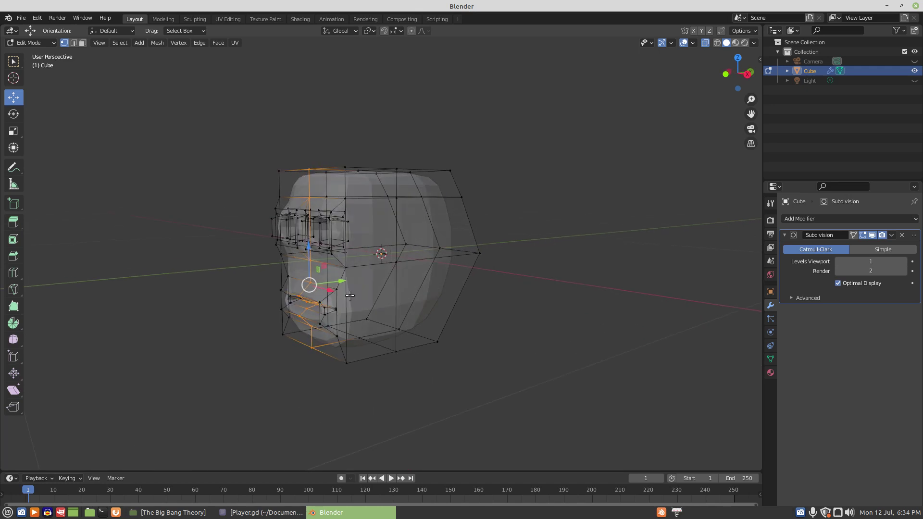
{"action": "key", "text": "c"}
{"action": "middle_click", "coordinate": [308, 153]}
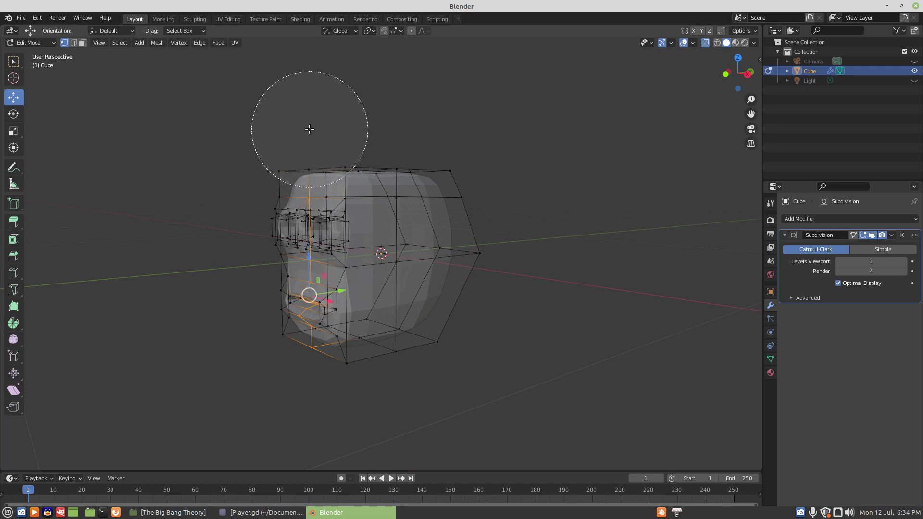
{"action": "middle_click", "coordinate": [308, 393]}
{"action": "right_click", "coordinate": [440, 373]}
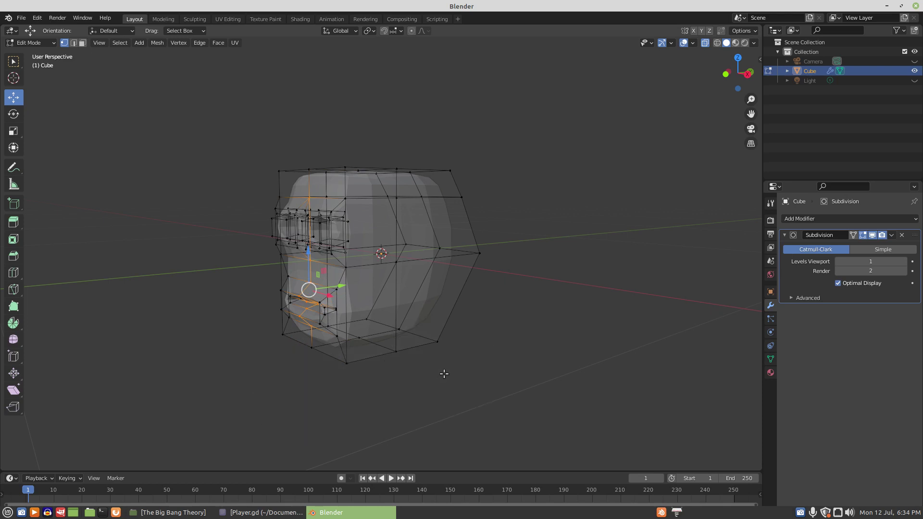
Pull the face's centre line forward about 0.20 m along Y with proportional editing at size 0.26, and turn X-ray off.
{"action": "key", "text": "KP_3"}
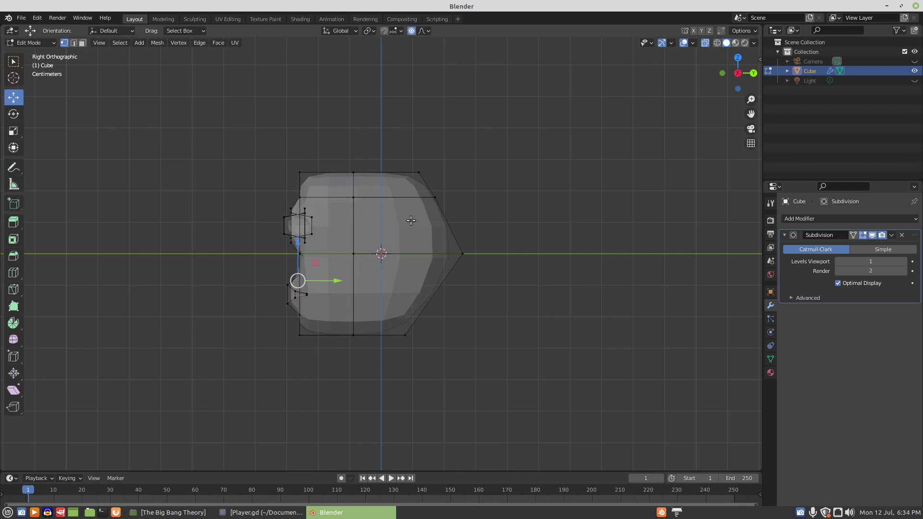
{"action": "key", "text": "g"}
{"action": "scroll", "coordinate": [416, 241], "scroll_direction": "up", "scroll_amount": 10}
{"action": "scroll", "coordinate": [416, 241], "scroll_direction": "up", "scroll_amount": 2}
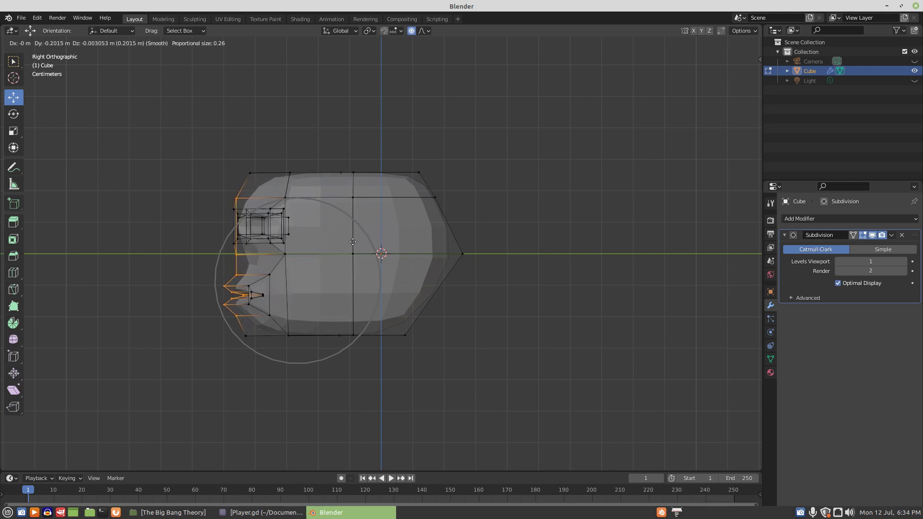
{"action": "left_click", "coordinate": [352, 242]}
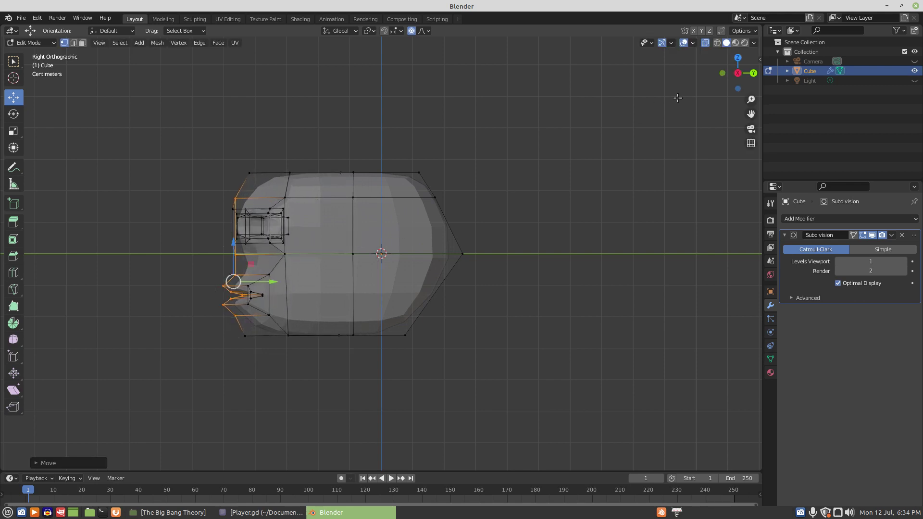
{"action": "left_click", "coordinate": [703, 43]}
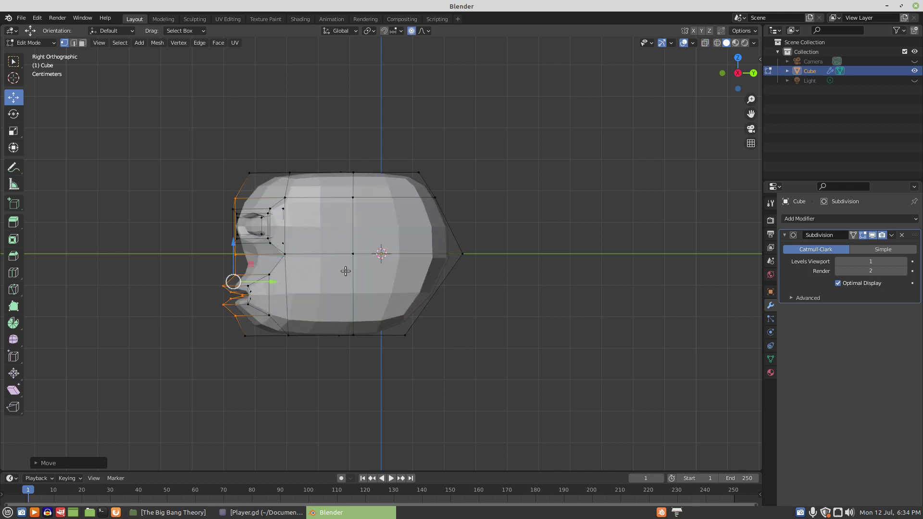
Push the face's centre line back about 0.31 m along Y with a proportional size of 0.68.
{"action": "key", "text": "g"}
{"action": "scroll", "coordinate": [358, 270], "scroll_direction": "down", "scroll_amount": 15}
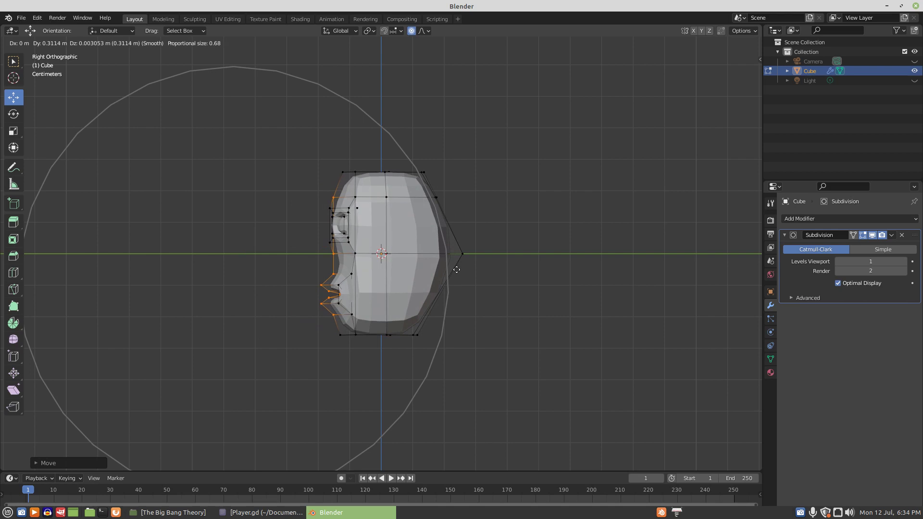
{"action": "left_click", "coordinate": [456, 270]}
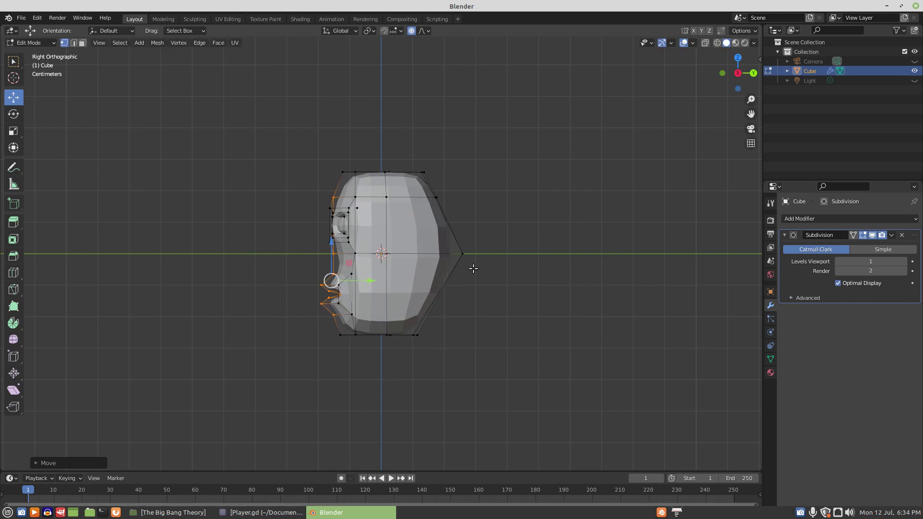
Move the face's centre line about 0.16 m forward and 0.05 m down with a proportional size of 0.22.
{"action": "key", "text": "g"}
{"action": "scroll", "coordinate": [473, 268], "scroll_direction": "up", "scroll_amount": 12}
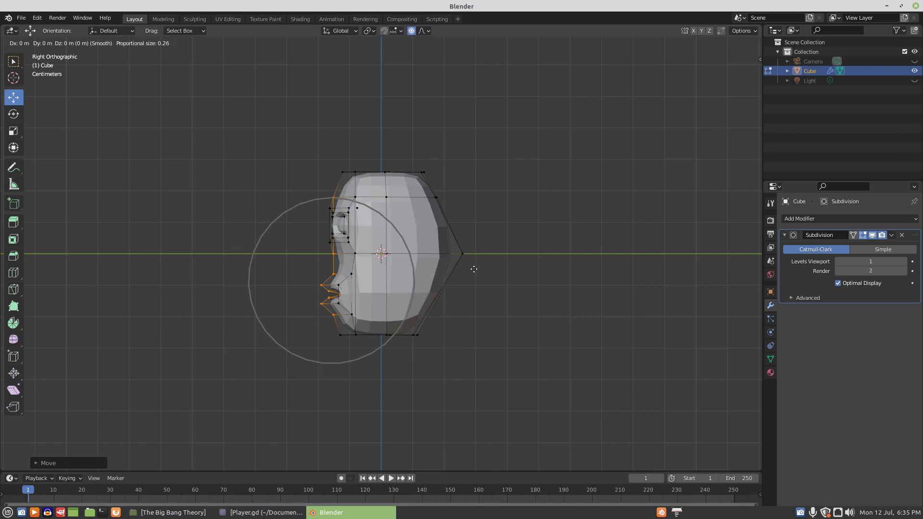
{"action": "scroll", "coordinate": [474, 269], "scroll_direction": "up", "scroll_amount": 1}
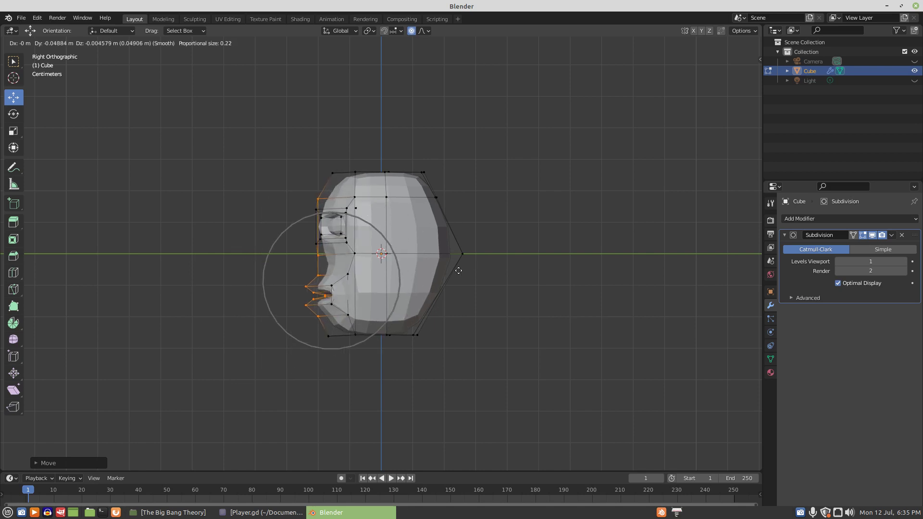
{"action": "mouse_move", "coordinate": [441, 271]}
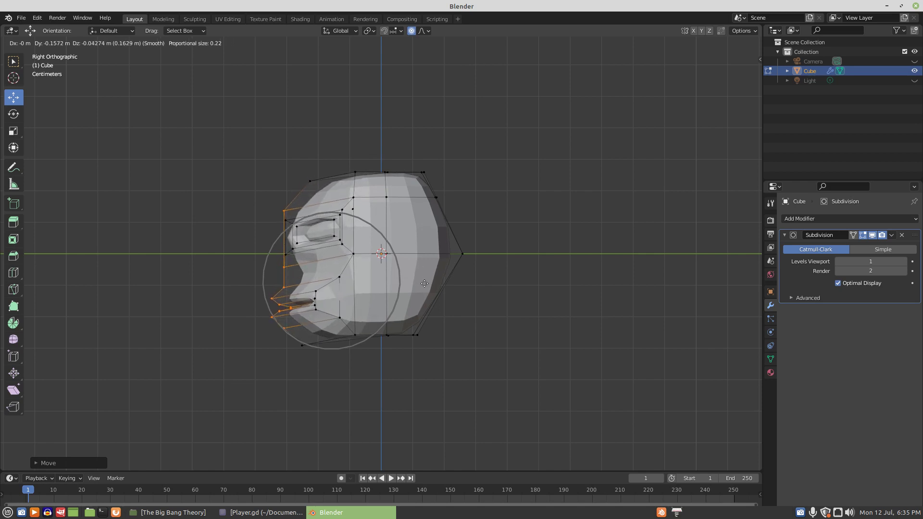
{"action": "left_click", "coordinate": [424, 286]}
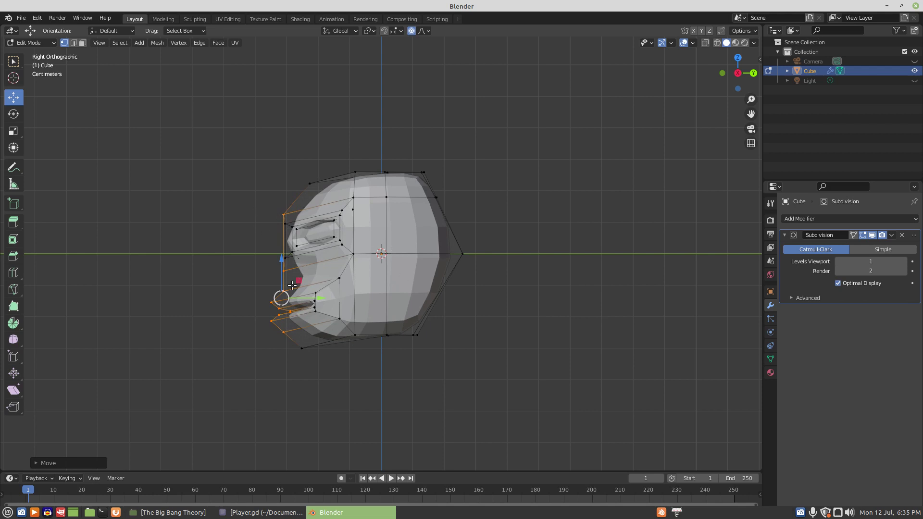
Select the four underside faces of the head and inset them together as one region with Individual off.
{"action": "middle_click_drag", "start_coordinate": [153, 303], "coordinate": [216, 286]}
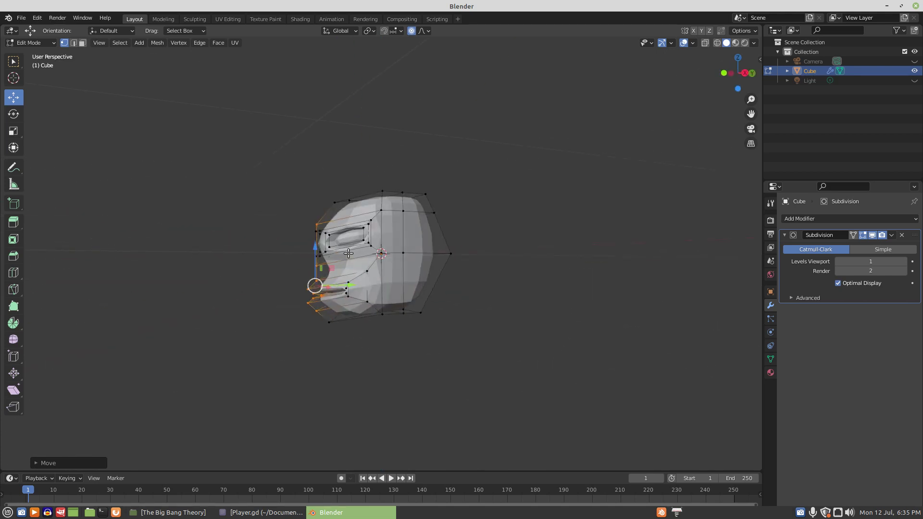
{"action": "middle_click_drag", "start_coordinate": [348, 254], "coordinate": [354, 196]}
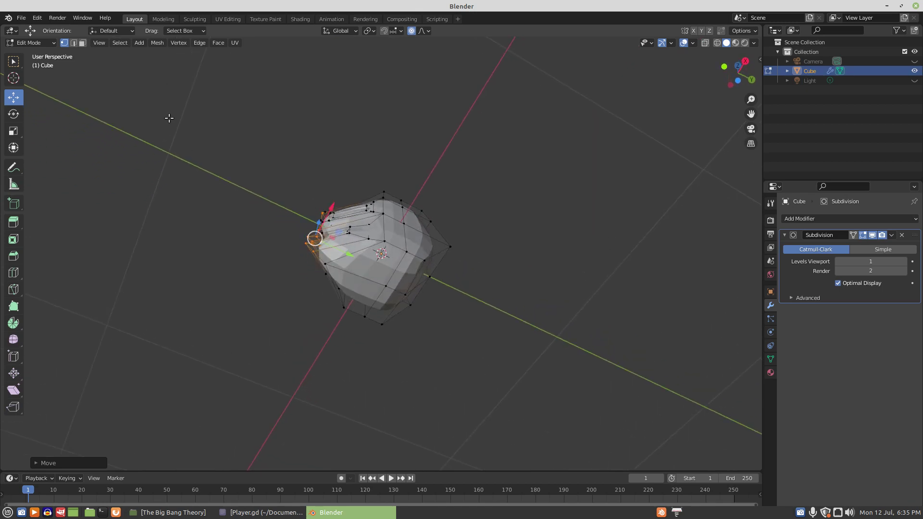
{"action": "left_click", "coordinate": [83, 44]}
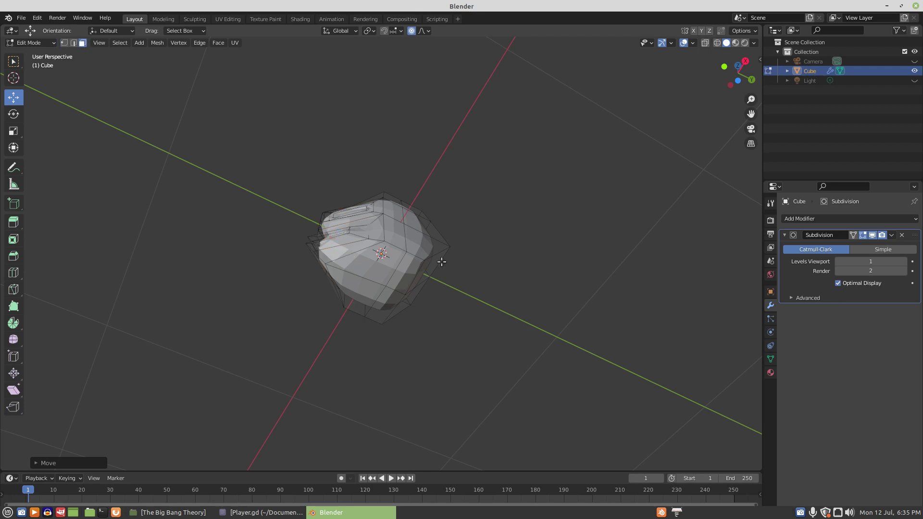
{"action": "left_click", "coordinate": [378, 262]}
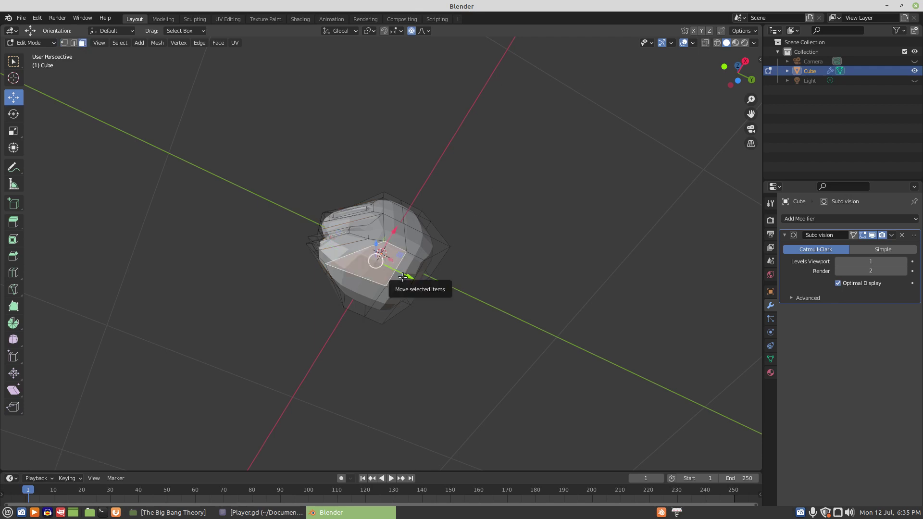
{"action": "left_click", "coordinate": [377, 294], "text": "shift"}
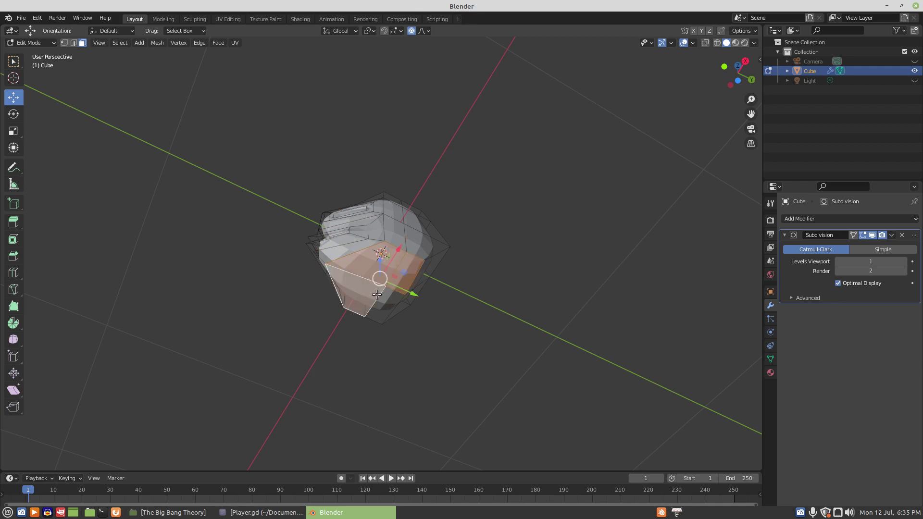
{"action": "left_click", "coordinate": [383, 303], "text": "shift"}
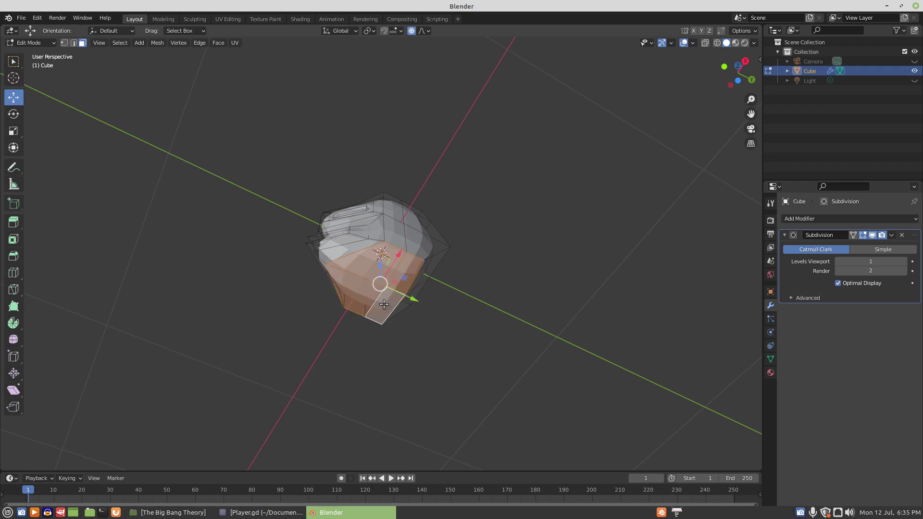
{"action": "left_click", "coordinate": [14, 239]}
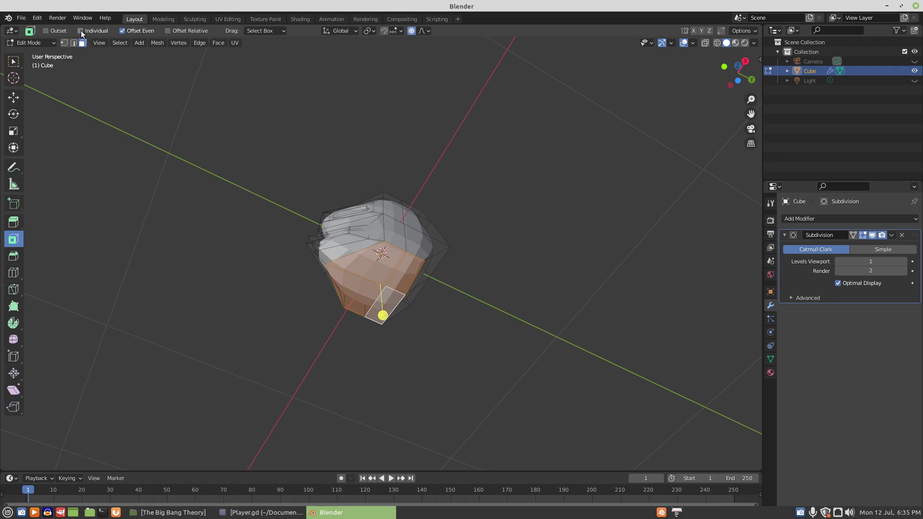
{"action": "middle_click_drag", "start_coordinate": [94, 257], "coordinate": [169, 258]}
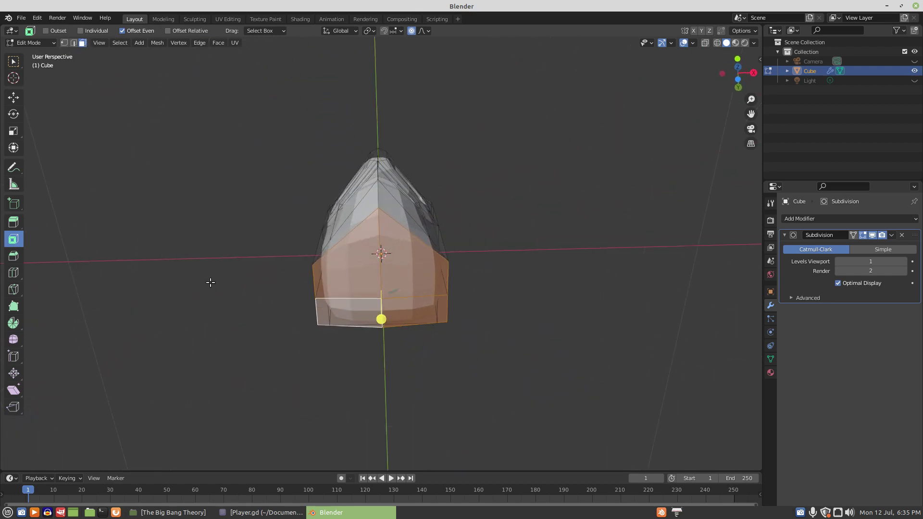
{"action": "scroll", "coordinate": [210, 282], "scroll_direction": "up", "scroll_amount": 1}
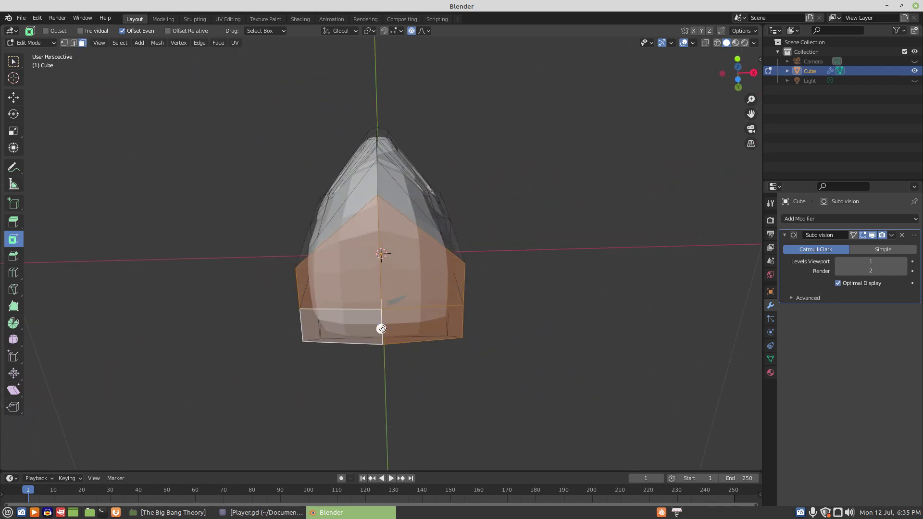
{"action": "left_click_drag", "start_coordinate": [382, 329], "coordinate": [384, 312]}
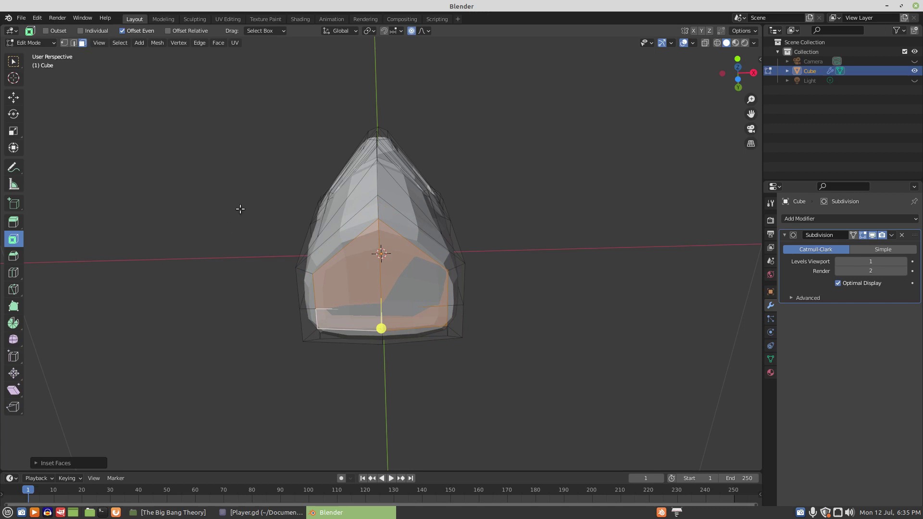
Switch to vertex selection and, viewing the head from below, select the three front vertices of the inset underside.
{"action": "left_click", "coordinate": [66, 43]}
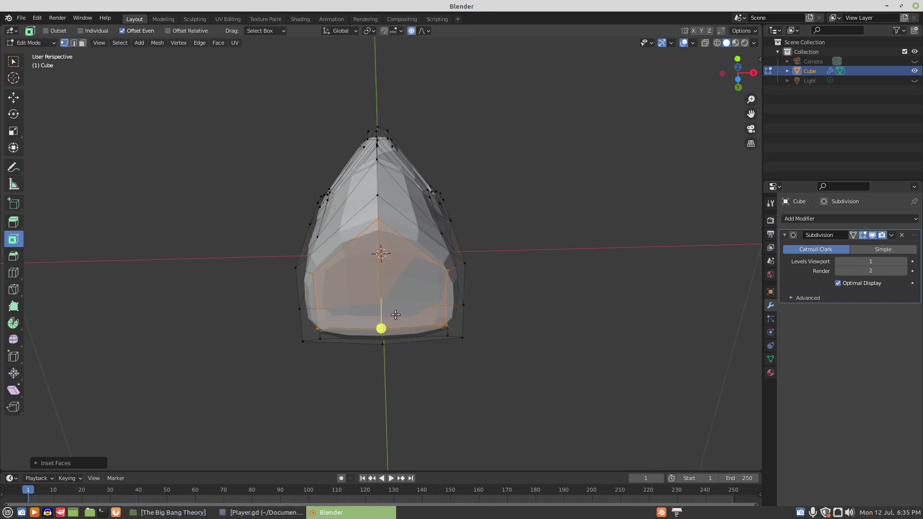
{"action": "key", "text": "ctrl+KP_7"}
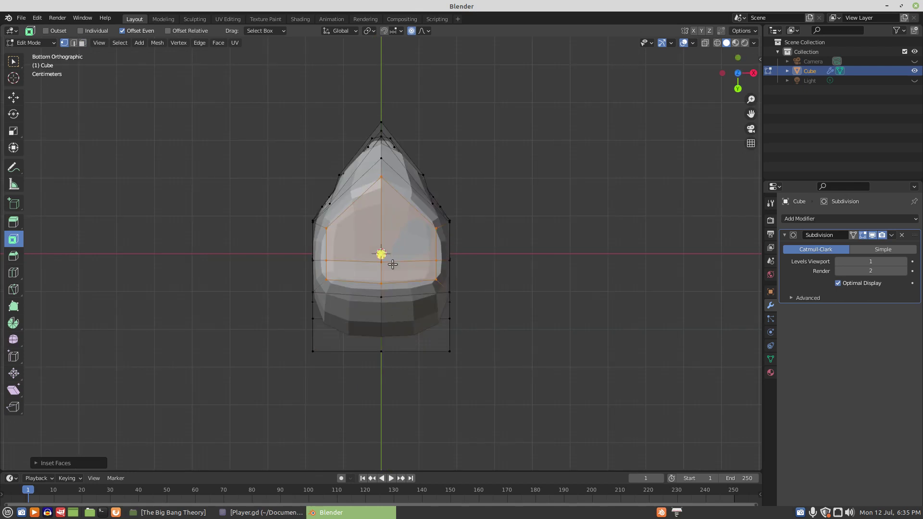
{"action": "left_click", "coordinate": [13, 98]}
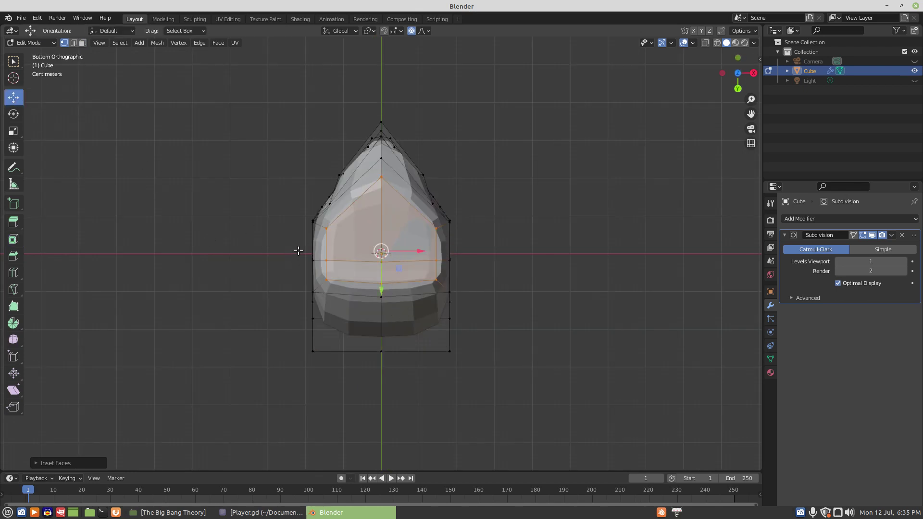
{"action": "left_click_drag", "start_coordinate": [293, 244], "coordinate": [450, 255]}
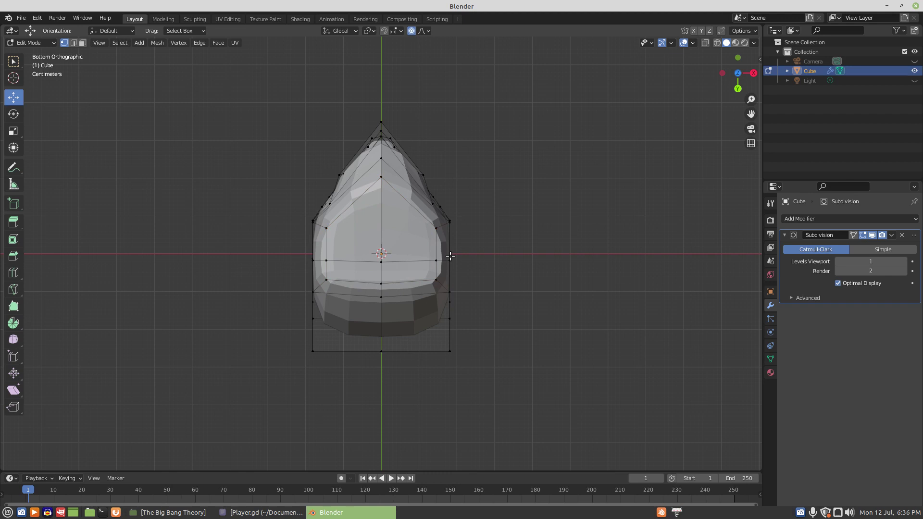
{"action": "key", "text": "ctrl+z"}
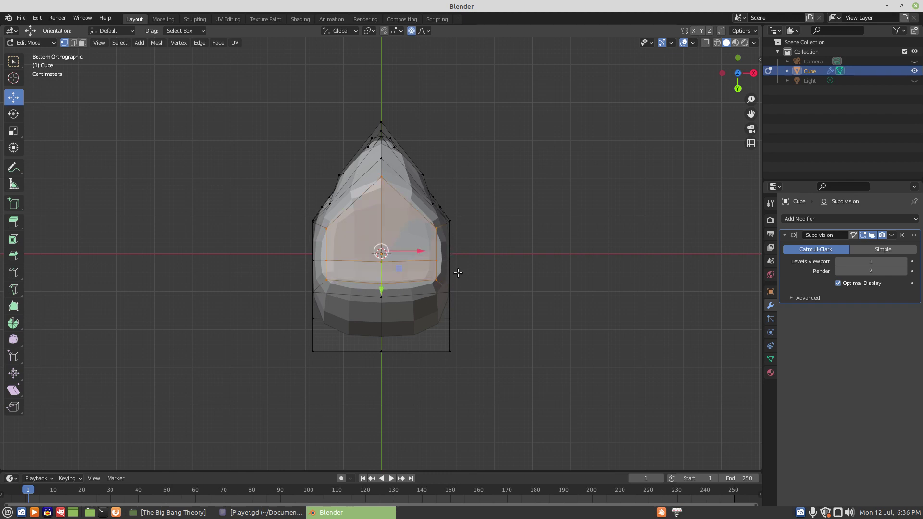
{"action": "key", "text": "g"}
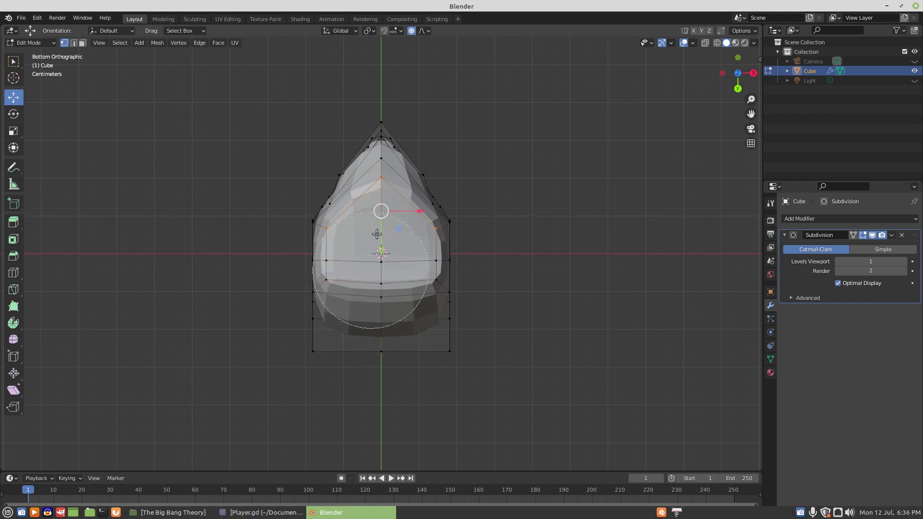
{"action": "right_click", "coordinate": [565, 259]}
Try to flatten the inset's front vertex row by scaling it to 0 along Y with a proportional size of 0.22.
{"action": "key", "text": "s"}
{"action": "key", "text": "y"}
{"action": "key", "text": "0"}
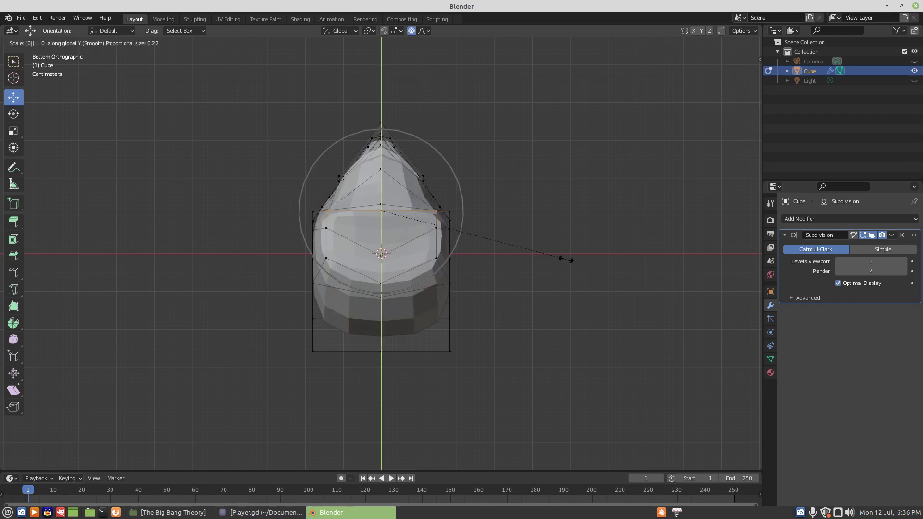
{"action": "key", "text": "Return"}
{"action": "middle_click_drag", "start_coordinate": [565, 259], "coordinate": [396, 377]}
{"action": "key", "text": "s"}
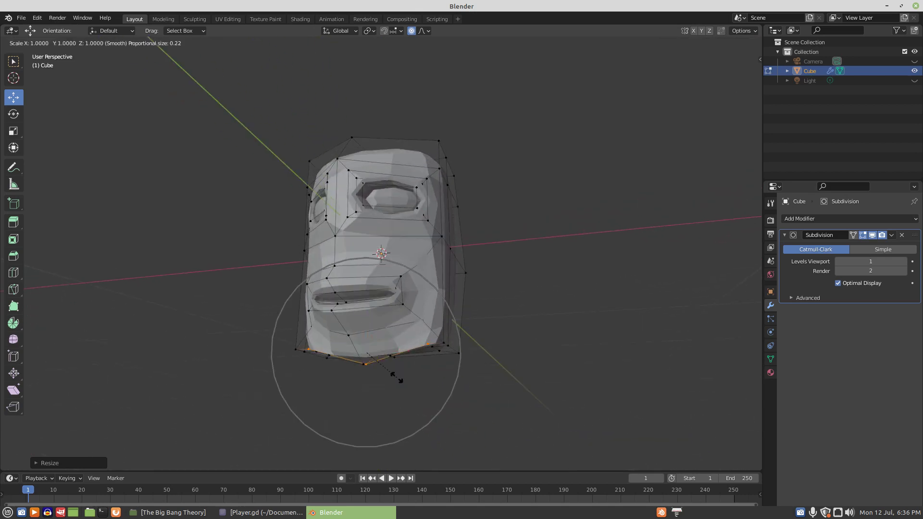
{"action": "key", "text": "z"}
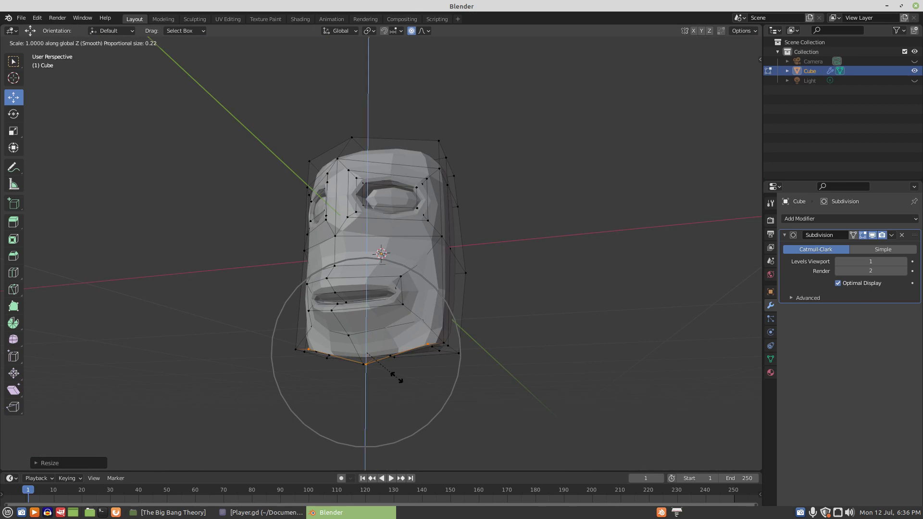
{"action": "key", "text": "Escape"}
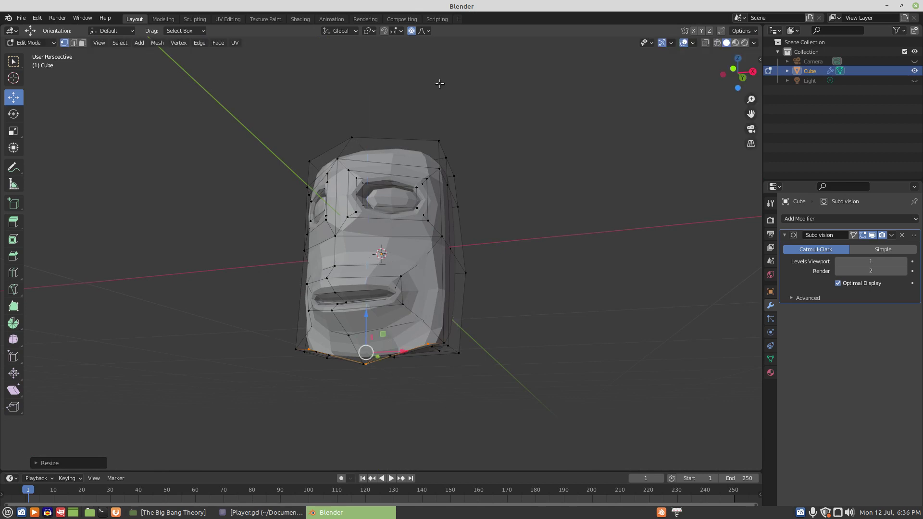
{"action": "key", "text": "ctrl+z"}
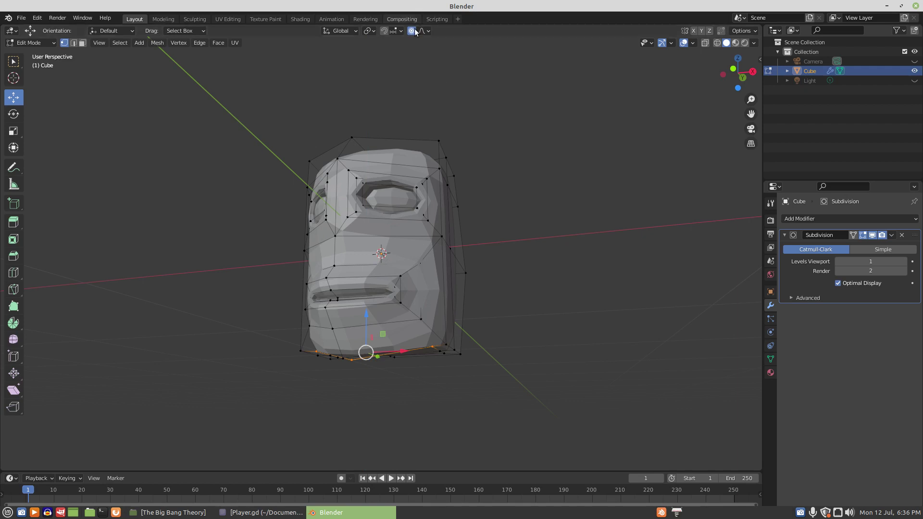
With proportional editing off, scale the inset's front vertex row to 0 along Y and move the row back towards the head's centre.
{"action": "key", "text": "KP_7"}
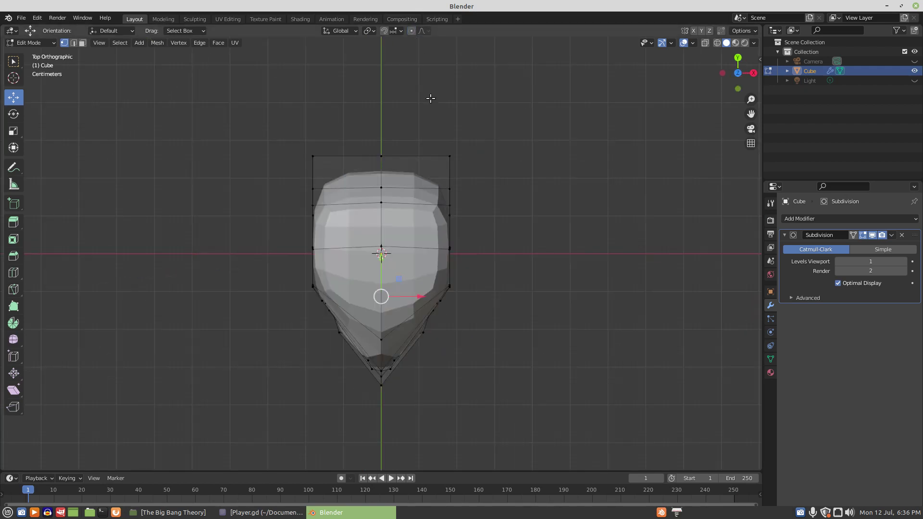
{"action": "key", "text": "ctrl+KP_7"}
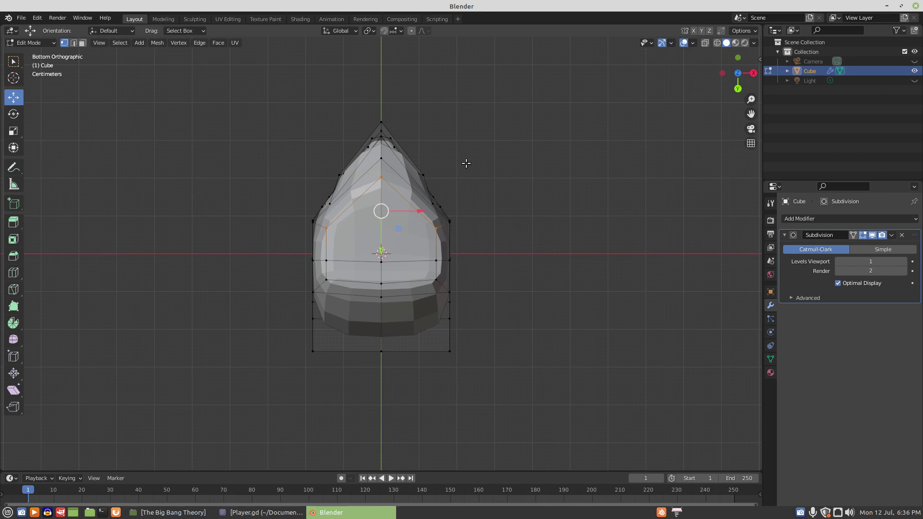
{"action": "key", "text": "s"}
{"action": "key", "text": "y"}
{"action": "key", "text": "0"}
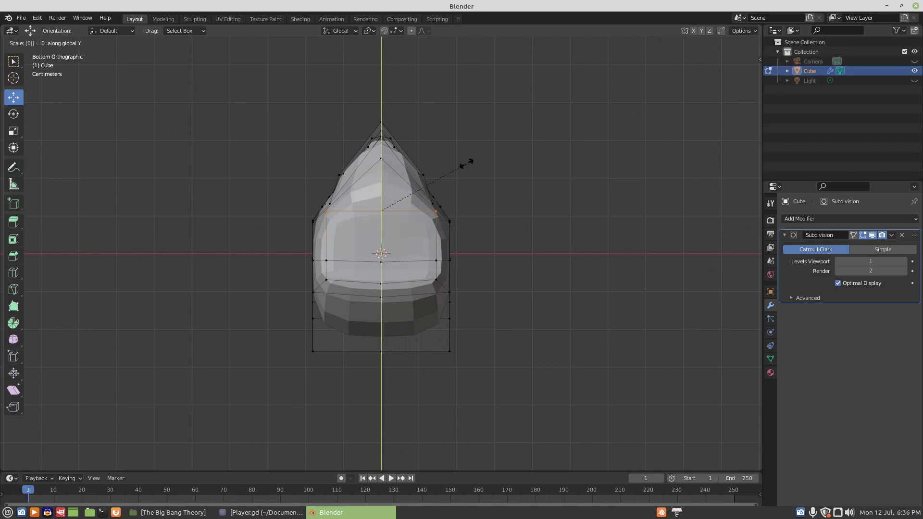
{"action": "key", "text": "Return"}
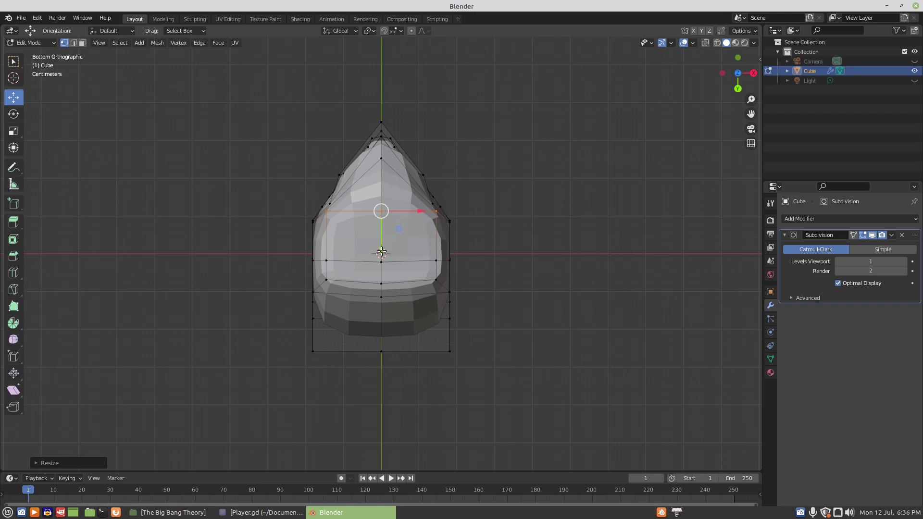
{"action": "left_click_drag", "start_coordinate": [381, 251], "coordinate": [382, 274]}
Select the three rear vertices of the inset underside and align them by scaling to 0 along Y.
{"action": "left_click_drag", "start_coordinate": [321, 227], "coordinate": [442, 286]}
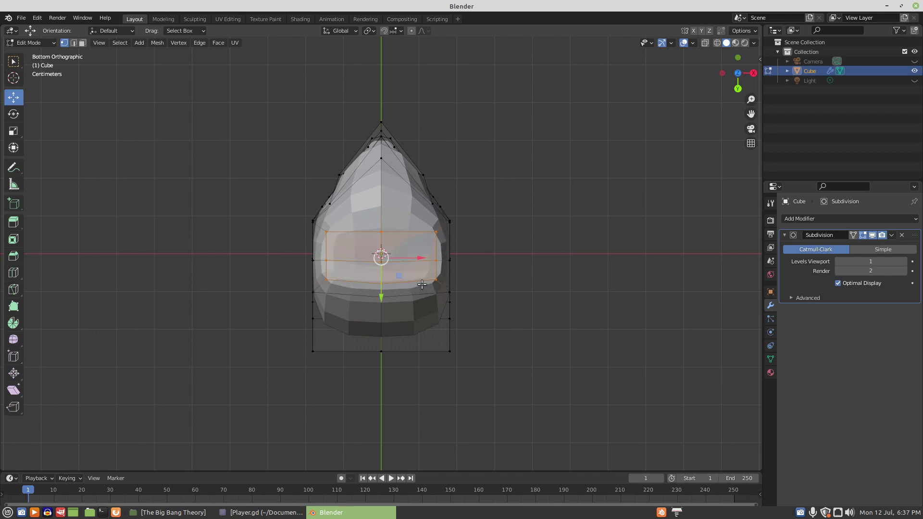
{"action": "left_click", "coordinate": [326, 279]}
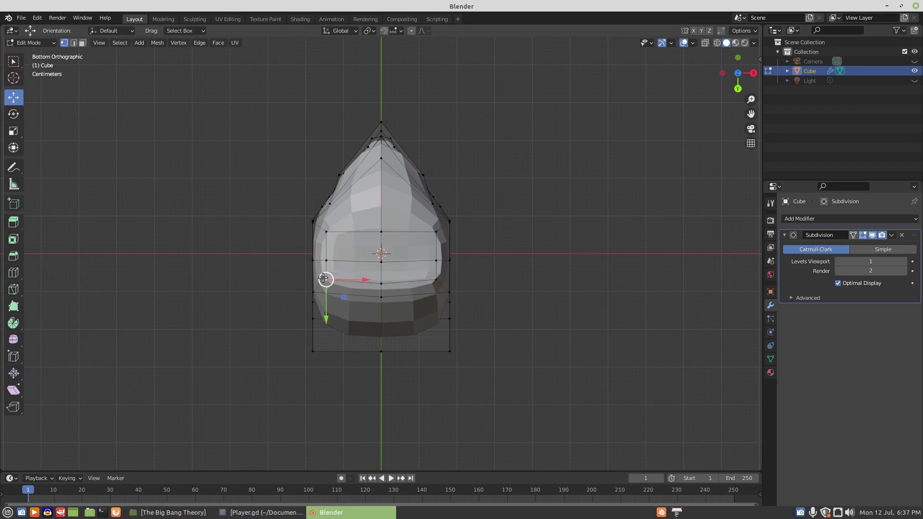
{"action": "left_click", "coordinate": [381, 281], "text": "shift"}
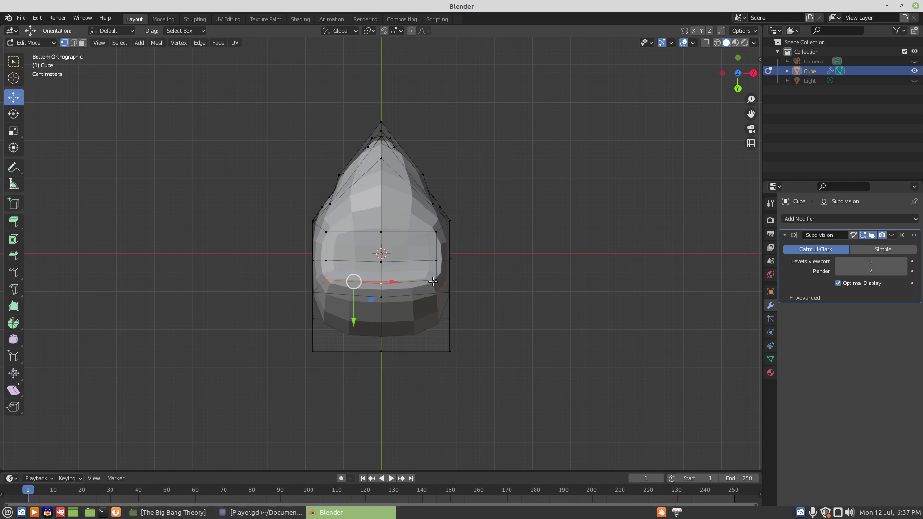
{"action": "left_click", "coordinate": [436, 280], "text": "shift"}
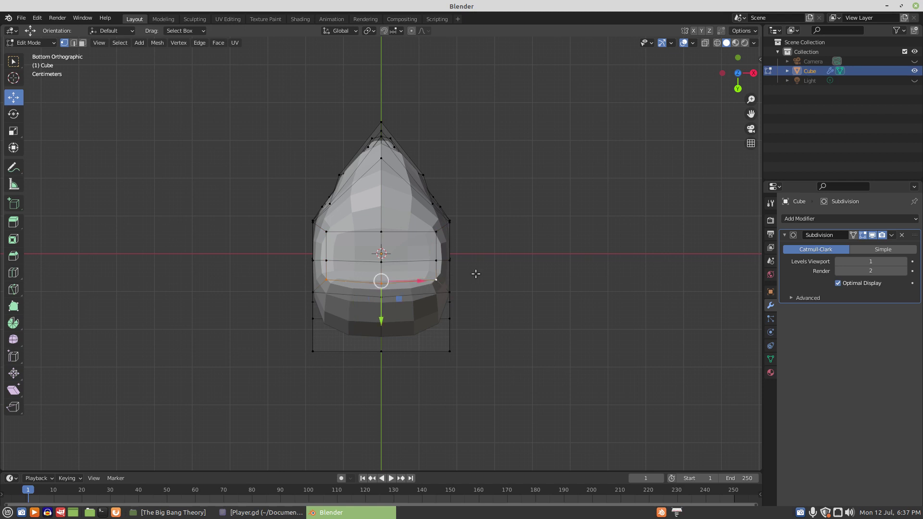
{"action": "key", "text": "s"}
{"action": "key", "text": "y"}
{"action": "key", "text": "0"}
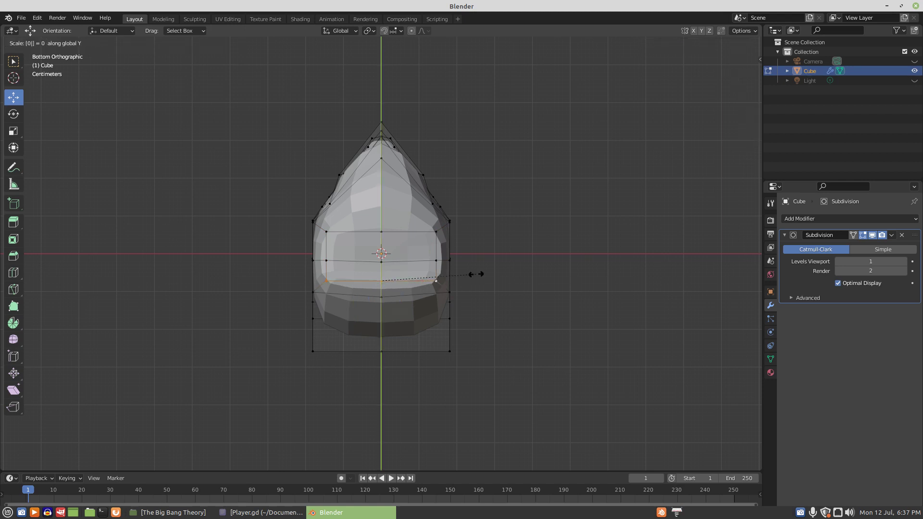
{"action": "key", "text": "Return"}
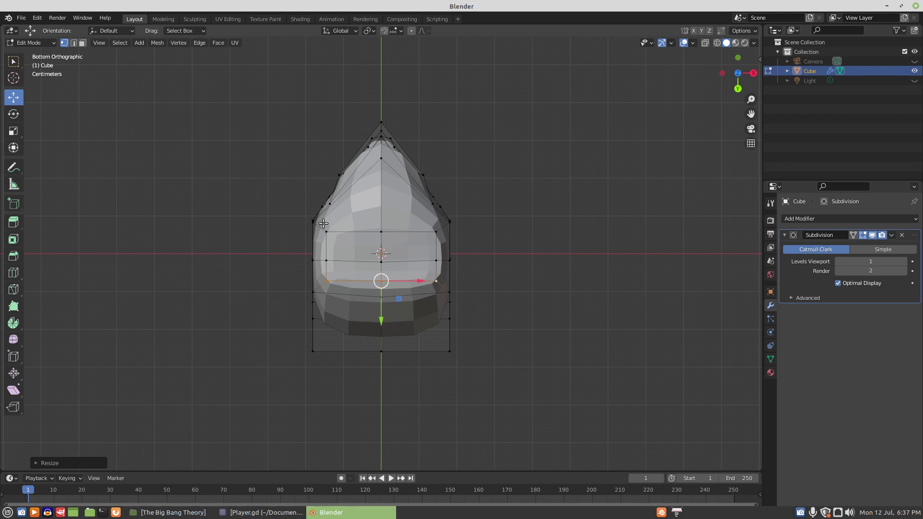
Select all vertices of the inset underside and narrow the region to about half its width along X.
{"action": "left_click_drag", "start_coordinate": [320, 227], "coordinate": [437, 291]}
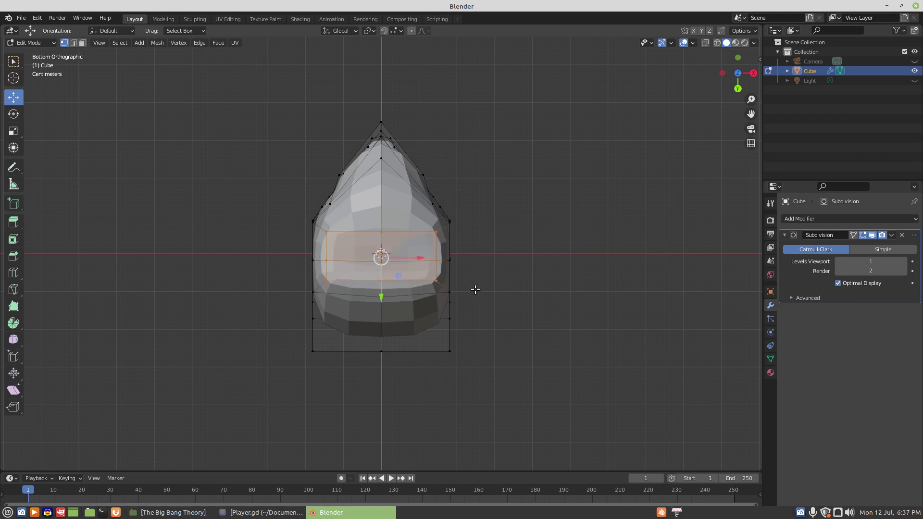
{"action": "key", "text": "s"}
{"action": "key", "text": "x"}
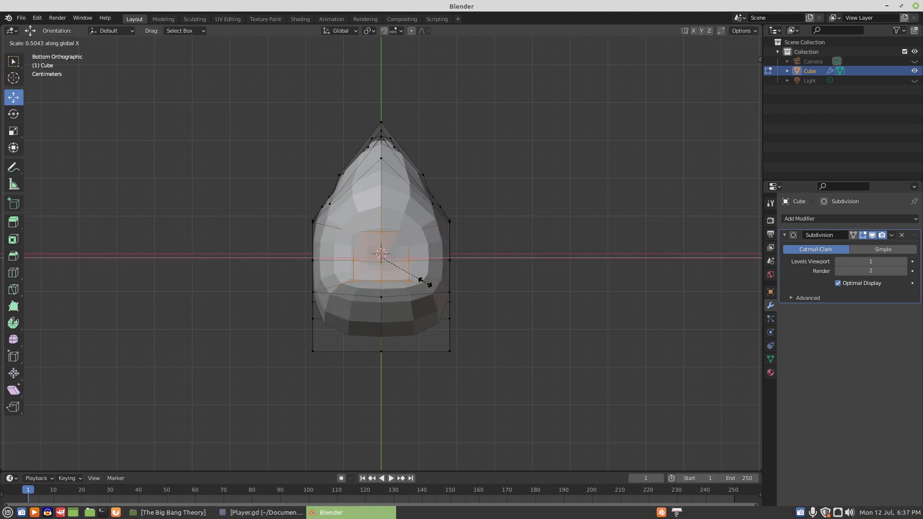
{"action": "left_click", "coordinate": [421, 280]}
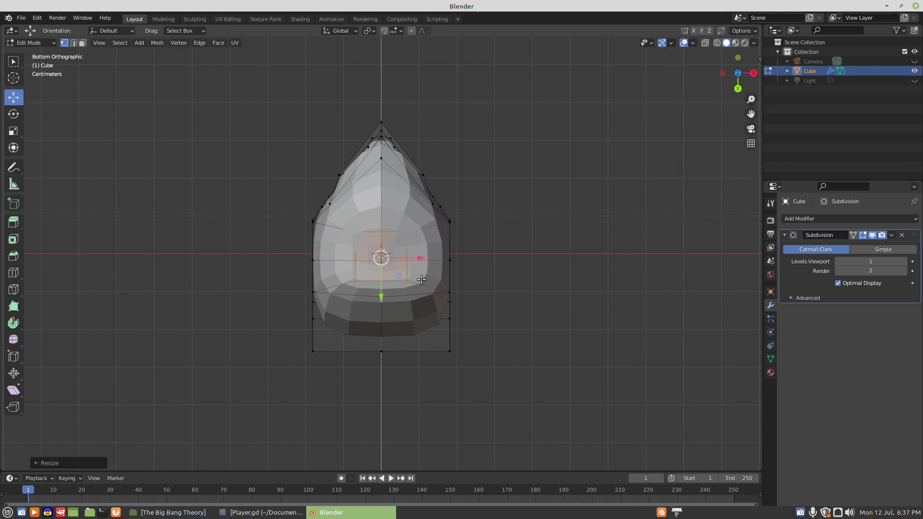
Flatten the narrowed inset region on the underside by scaling it to 0 along Z.
{"action": "middle_click_drag", "start_coordinate": [421, 279], "coordinate": [421, 280]}
{"action": "key", "text": "KP_7"}
{"action": "key", "text": "KP_3"}
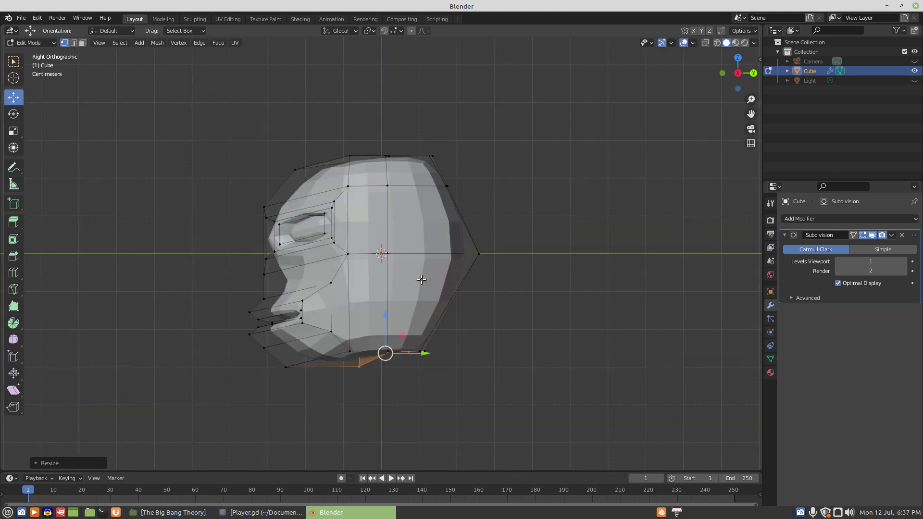
{"action": "middle_click_drag", "start_coordinate": [384, 319], "coordinate": [416, 337]}
{"action": "scroll", "coordinate": [416, 392], "scroll_direction": "down", "scroll_amount": 1}
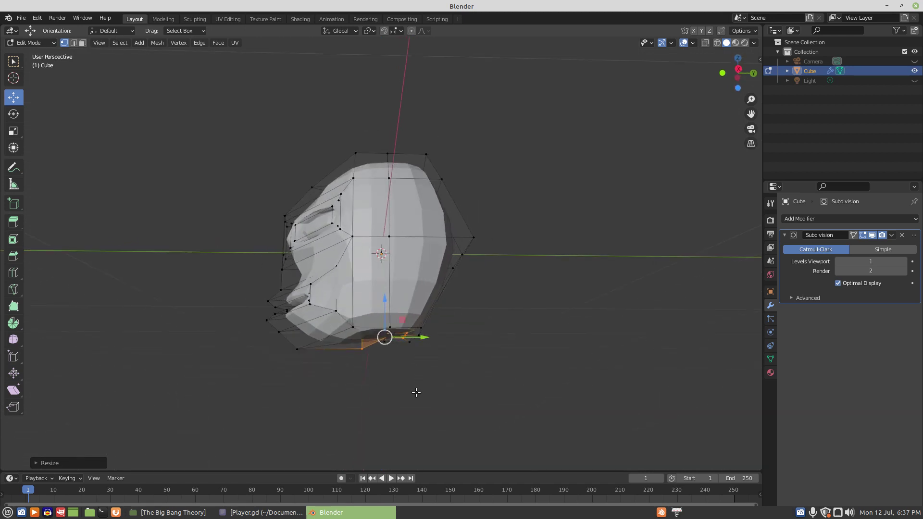
{"action": "key", "text": "s"}
{"action": "key", "text": "z"}
{"action": "key", "text": "0"}
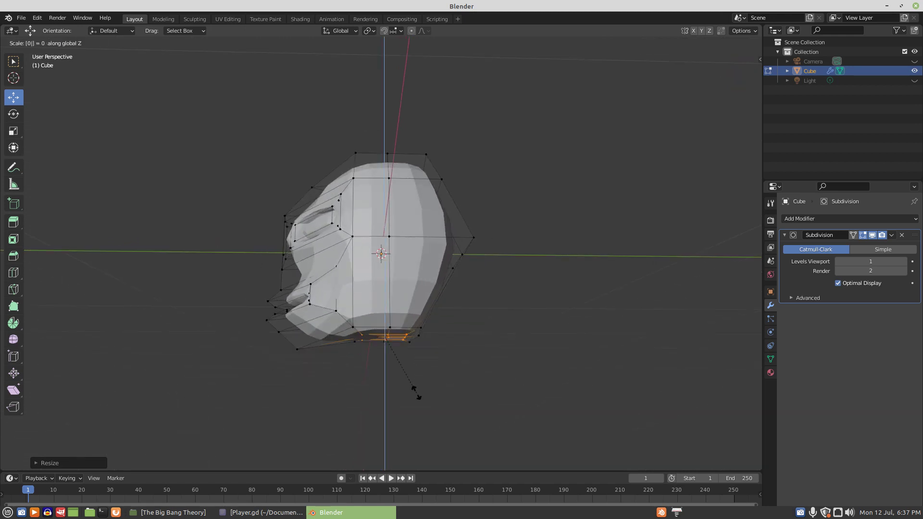
{"action": "key", "text": "Return"}
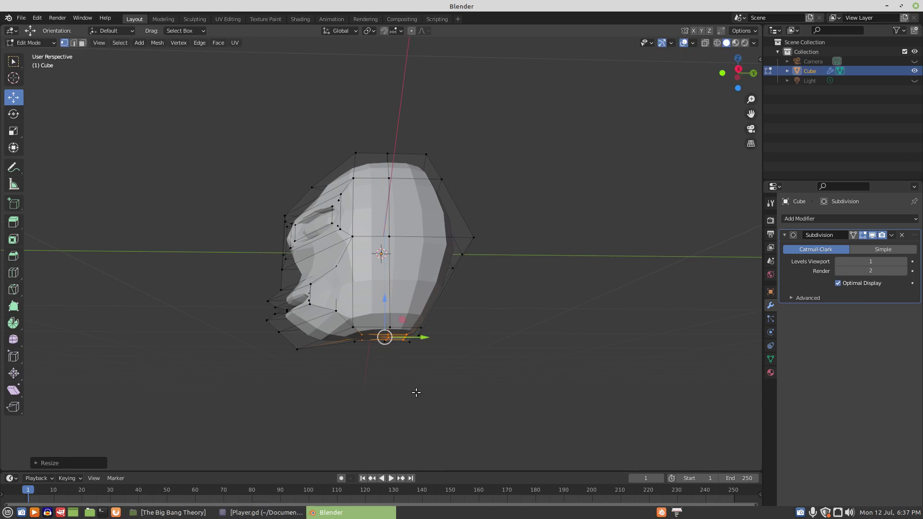
Extrude the flattened underside region about 0.1 m downward to start the neck.
{"action": "key", "text": "KP_3"}
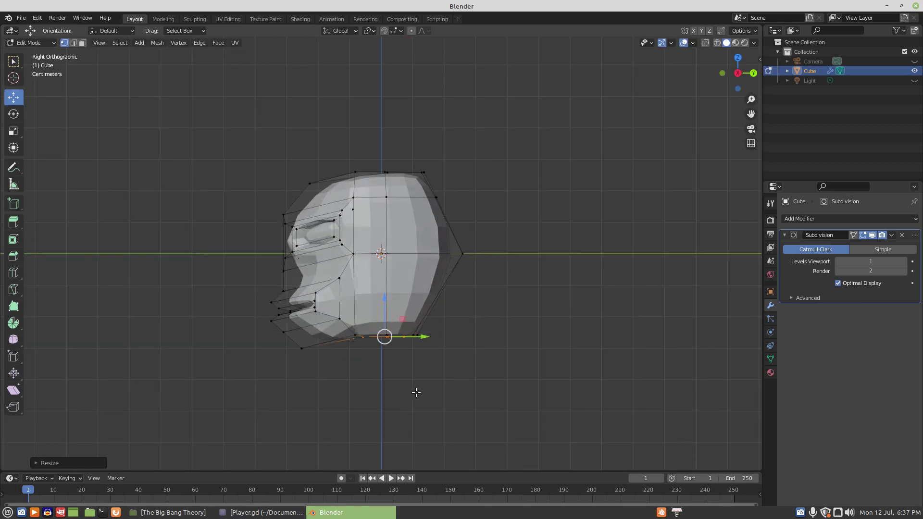
{"action": "key", "text": "e"}
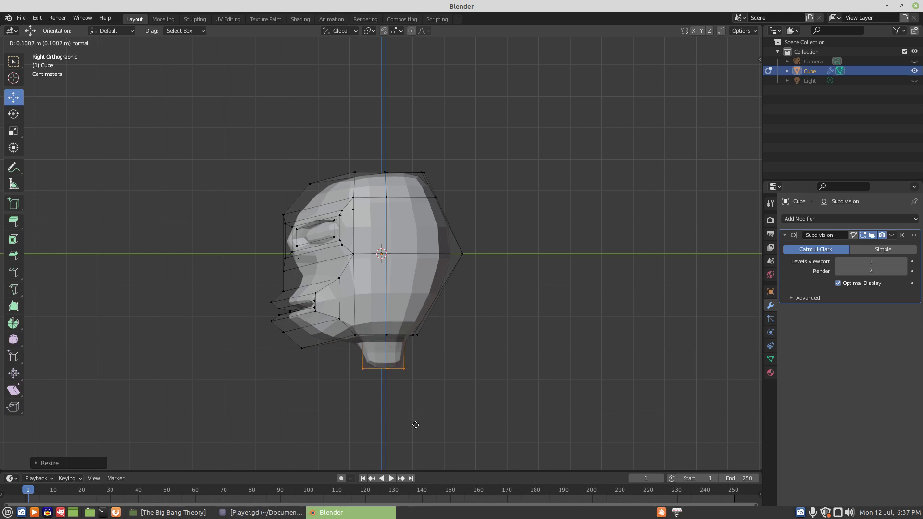
{"action": "left_click", "coordinate": [415, 428]}
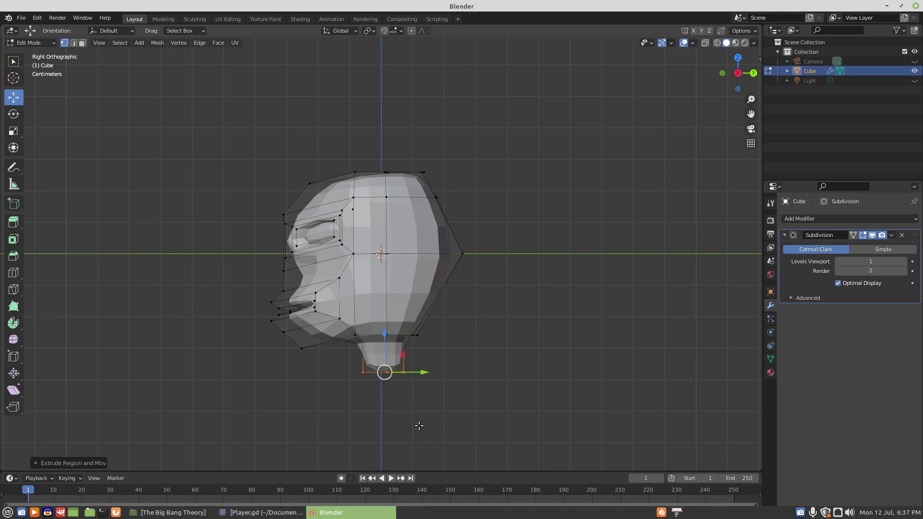
Extrude the neck's lower end downward once more in the front view to add a second neck segment.
{"action": "key", "text": "KP_1"}
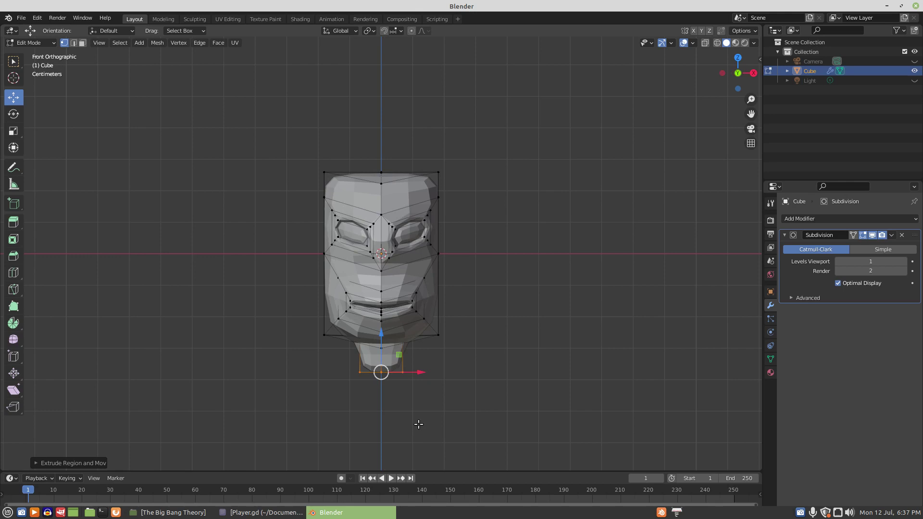
{"action": "middle_click_drag", "start_coordinate": [419, 424], "coordinate": [429, 298], "text": "shift"}
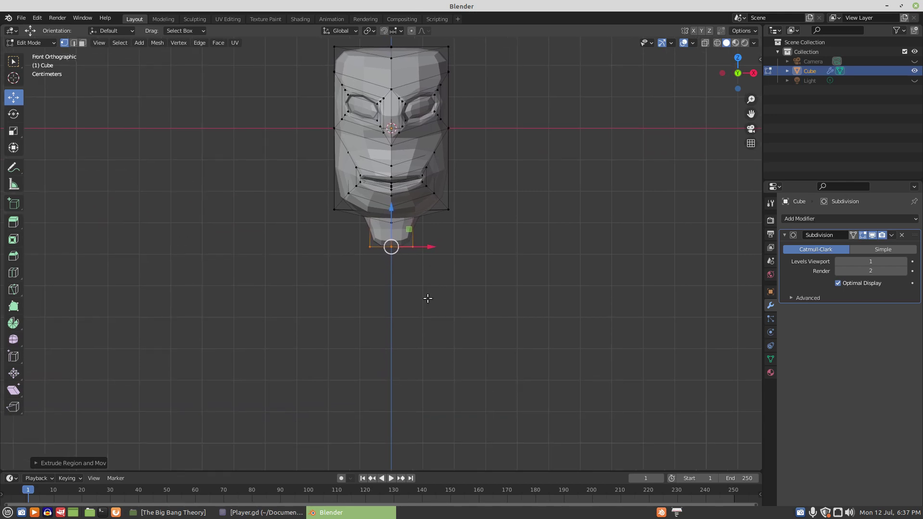
{"action": "key", "text": "e"}
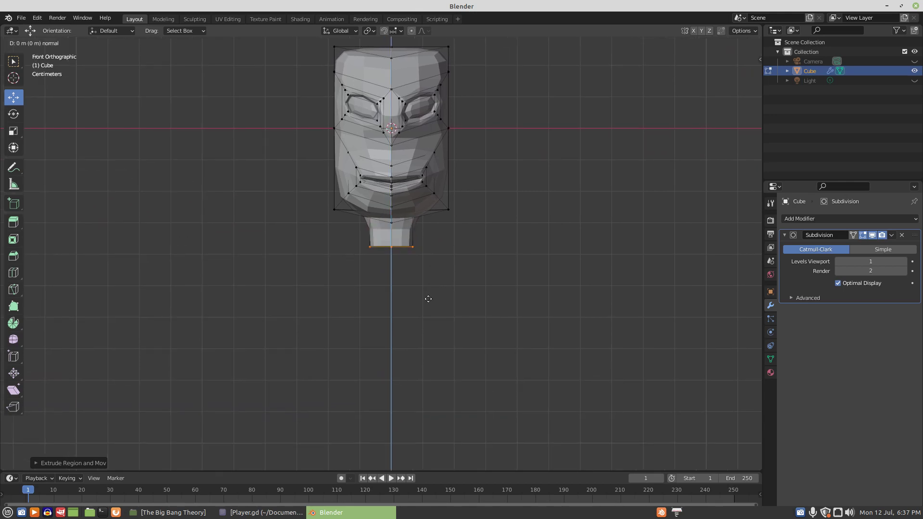
{"action": "left_click", "coordinate": [427, 335]}
{"action": "scroll", "coordinate": [416, 345], "scroll_direction": "down", "scroll_amount": 8}
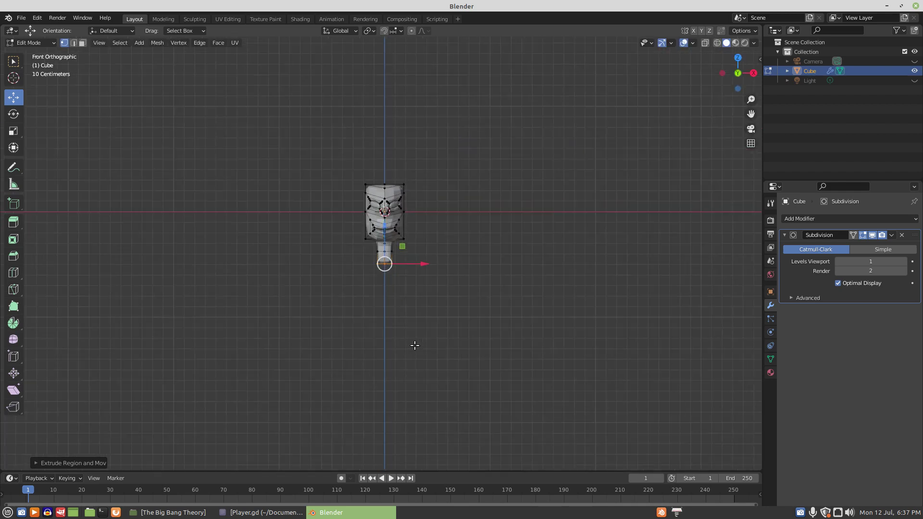
Extrude the neck's lower end downward into a long torso, and add a short segment about 0.13 m long beneath it.
{"action": "key", "text": "e"}
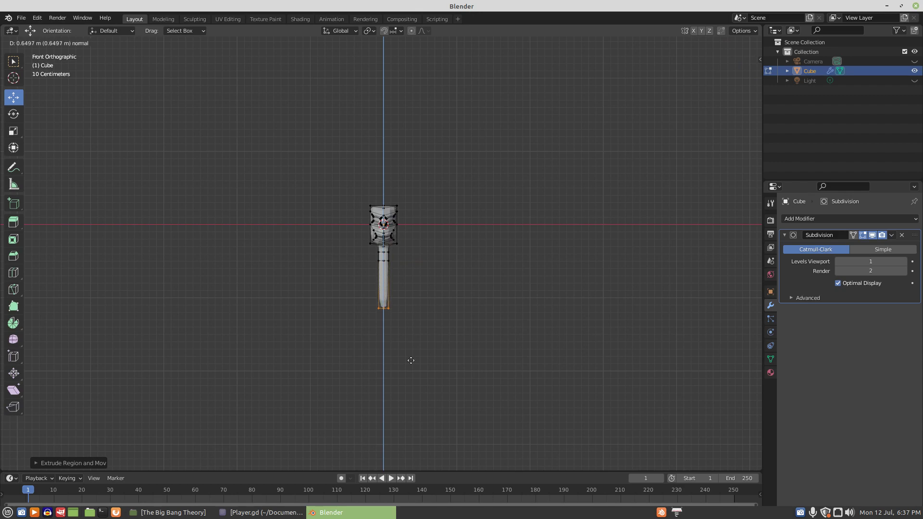
{"action": "left_click", "coordinate": [407, 401]}
{"action": "key", "text": "e"}
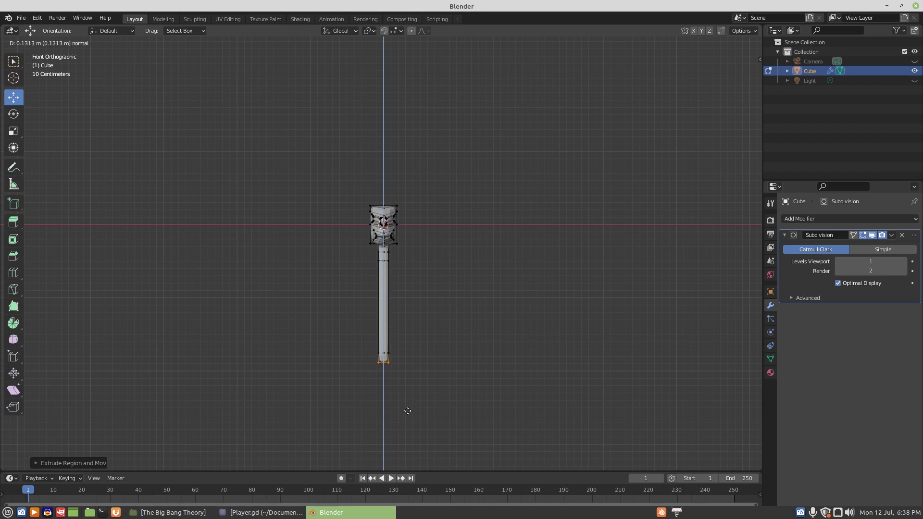
{"action": "left_click", "coordinate": [407, 411]}
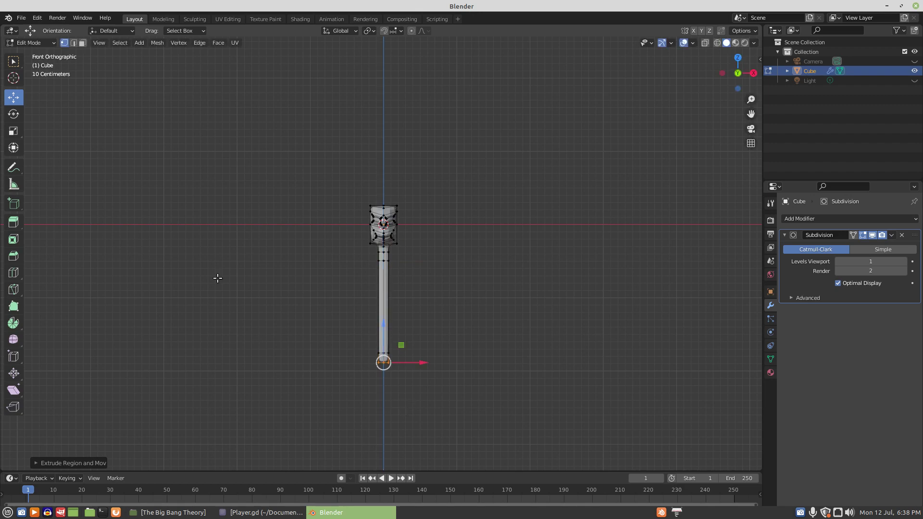
Extrude the outward-facing side faces of the short segment at the torso's lower end, widening them slightly along X.
{"action": "left_click", "coordinate": [82, 43]}
{"action": "scroll", "coordinate": [428, 265], "scroll_direction": "up", "scroll_amount": 3}
{"action": "middle_click_drag", "start_coordinate": [422, 269], "coordinate": [362, 278]}
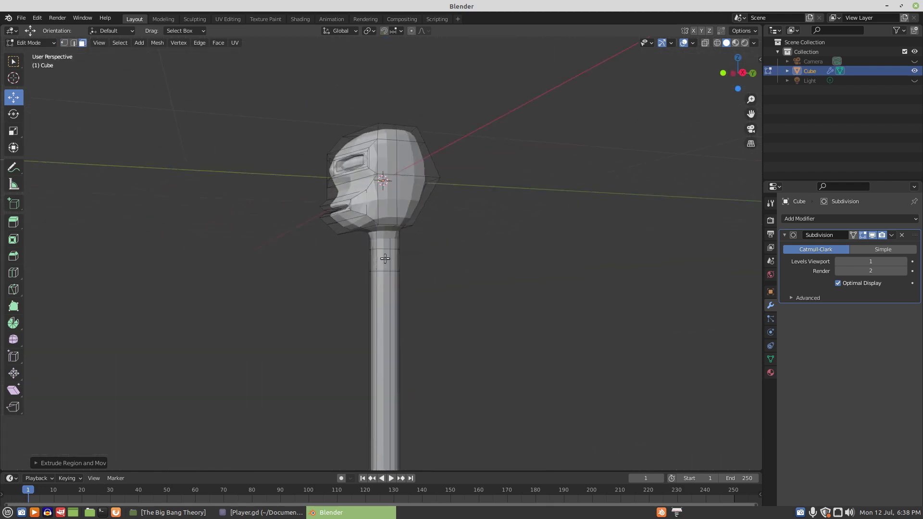
{"action": "left_click", "coordinate": [383, 446]}
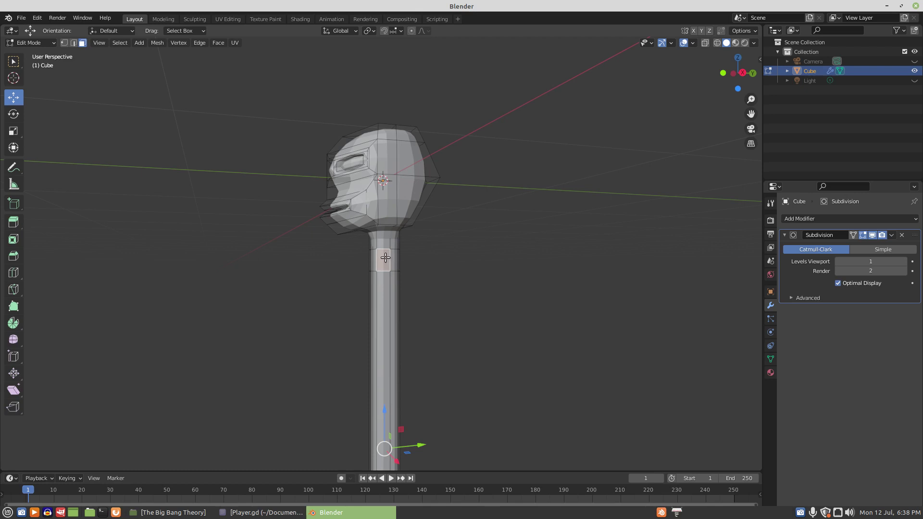
{"action": "left_click", "coordinate": [384, 260]}
{"action": "middle_click_drag", "start_coordinate": [386, 260], "coordinate": [477, 282]}
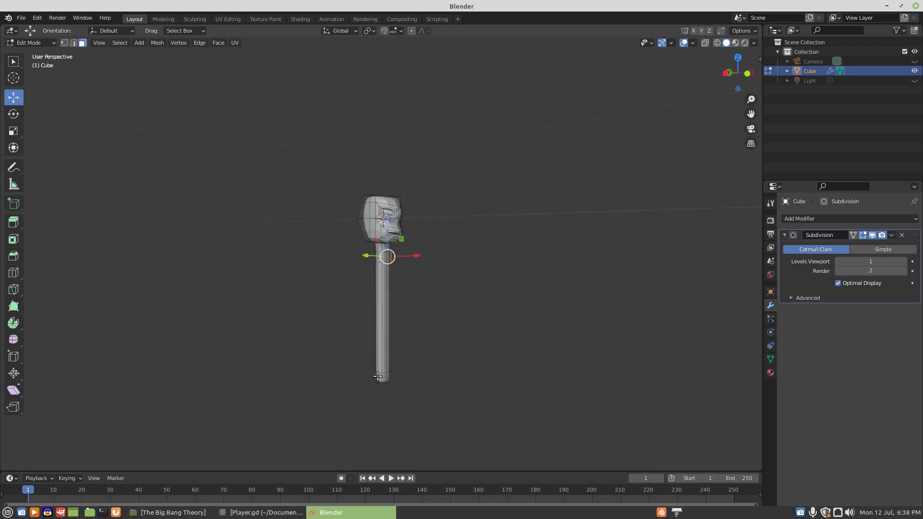
{"action": "middle_click_drag", "start_coordinate": [380, 371], "coordinate": [384, 216], "text": "shift"}
{"action": "scroll", "coordinate": [385, 216], "scroll_direction": "up", "scroll_amount": 6}
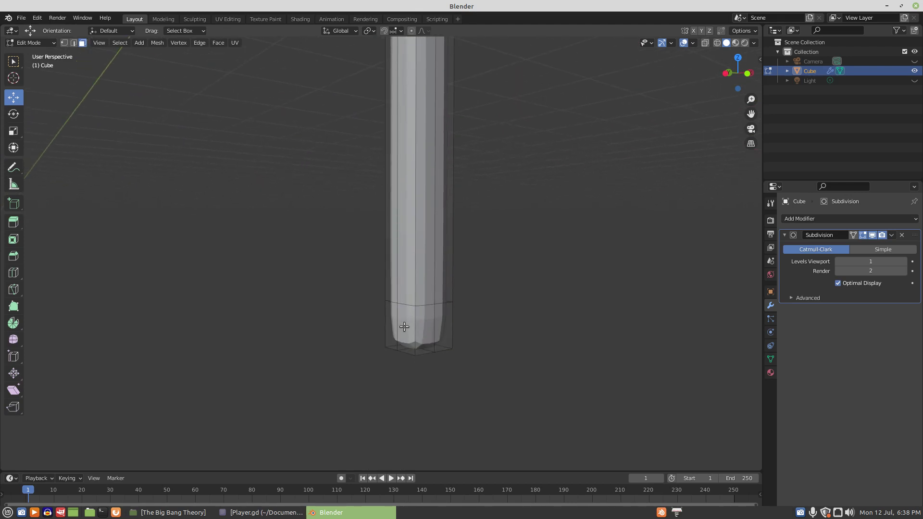
{"action": "left_click", "coordinate": [387, 323]}
{"action": "middle_click_drag", "start_coordinate": [388, 325], "coordinate": [442, 337]}
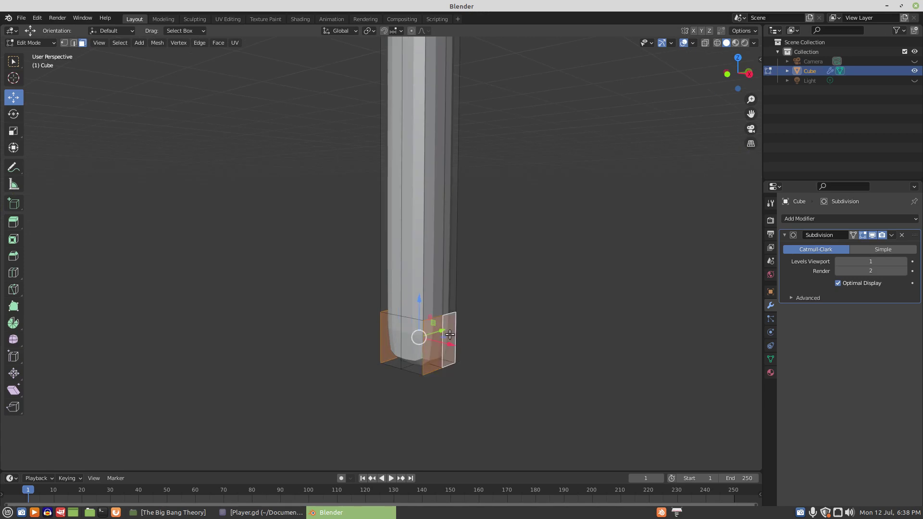
{"action": "key", "text": "KP_1"}
{"action": "scroll", "coordinate": [456, 332], "scroll_direction": "down", "scroll_amount": 6}
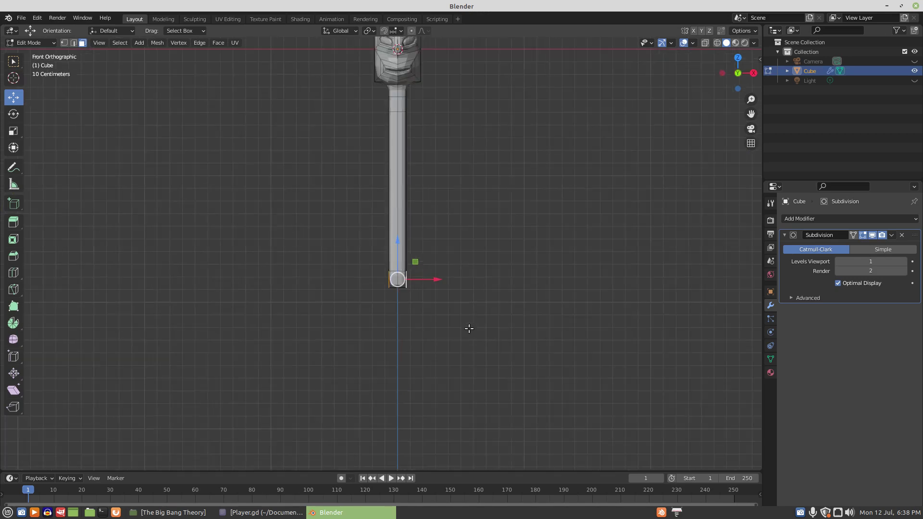
{"action": "key", "text": "e"}
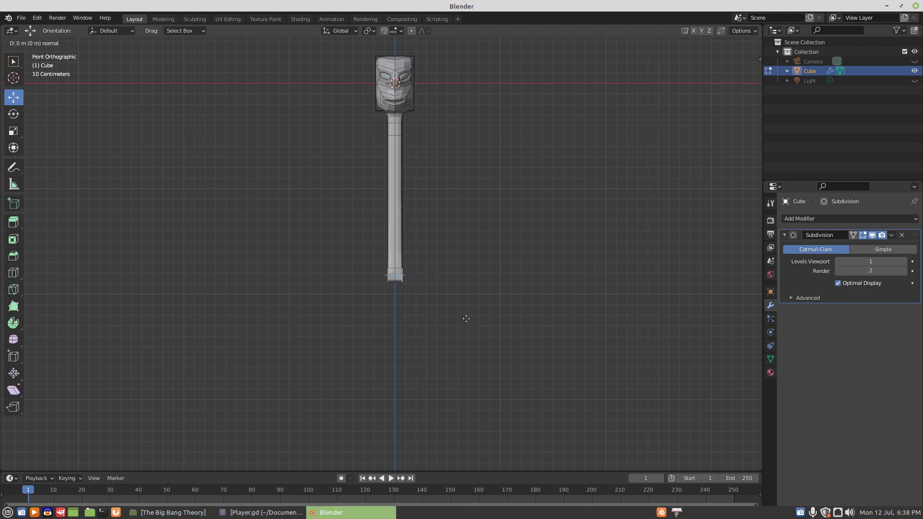
{"action": "key", "text": "s"}
{"action": "key", "text": "x"}
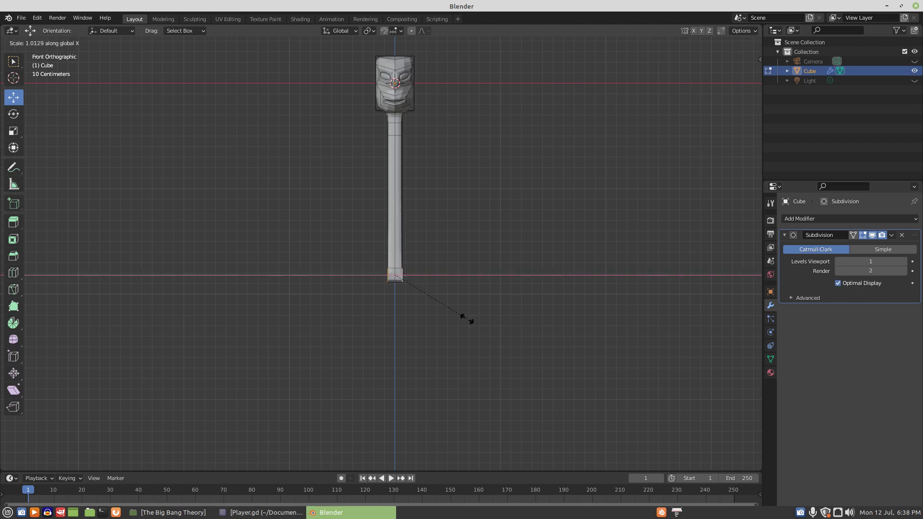
{"action": "left_click", "coordinate": [471, 322]}
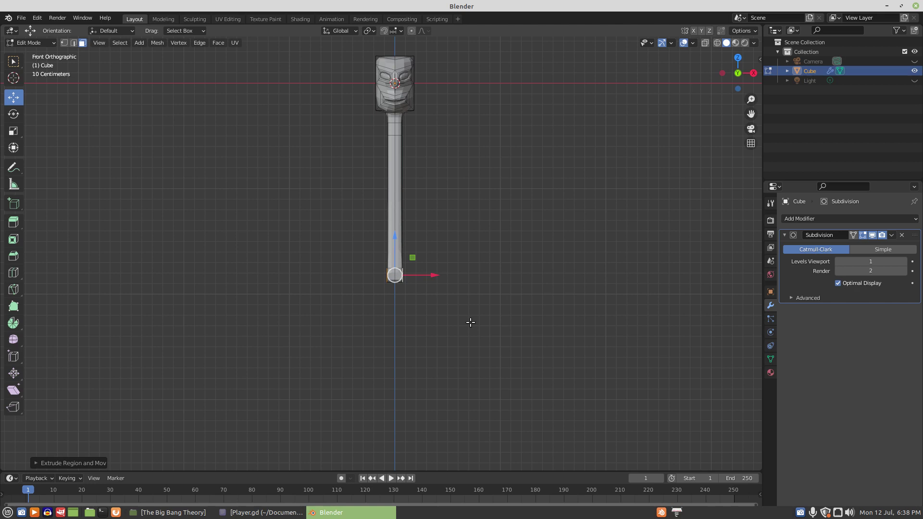
Scale the extruded side faces to about 2.7 times along X to form the hips.
{"action": "key", "text": "s"}
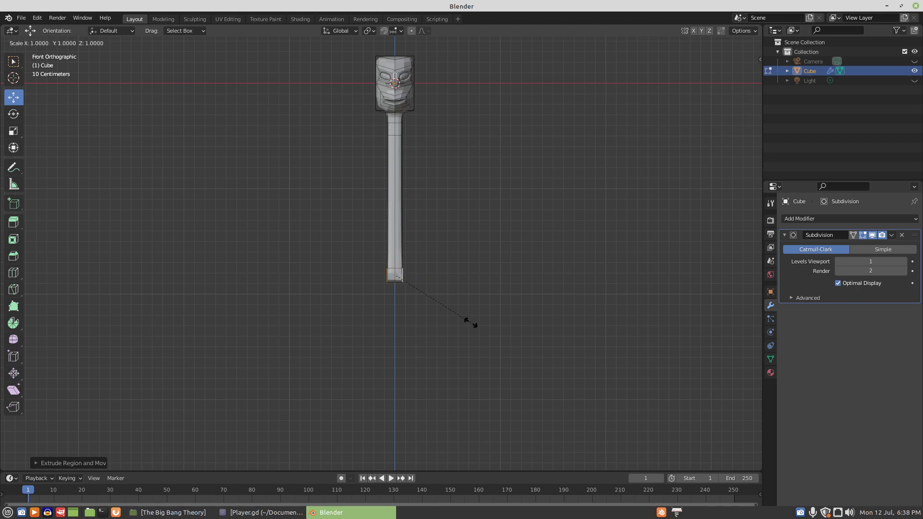
{"action": "key", "text": "x"}
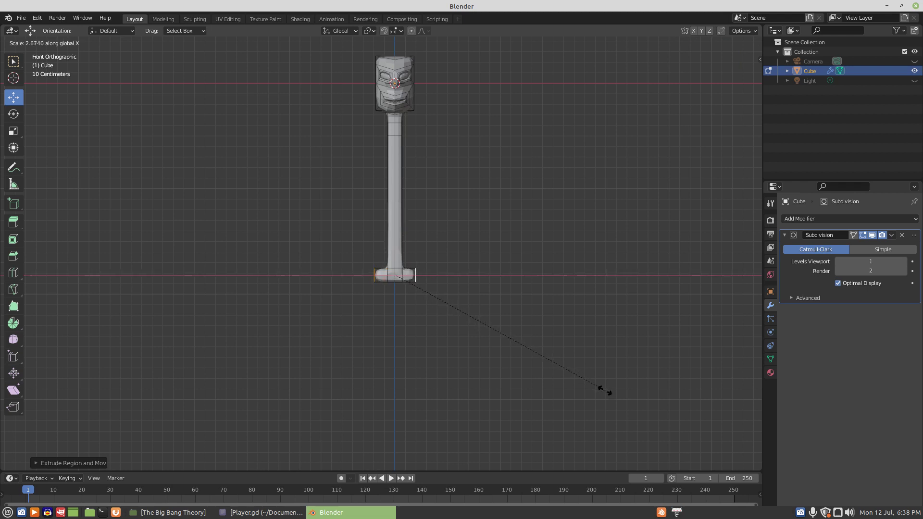
{"action": "left_click", "coordinate": [601, 386]}
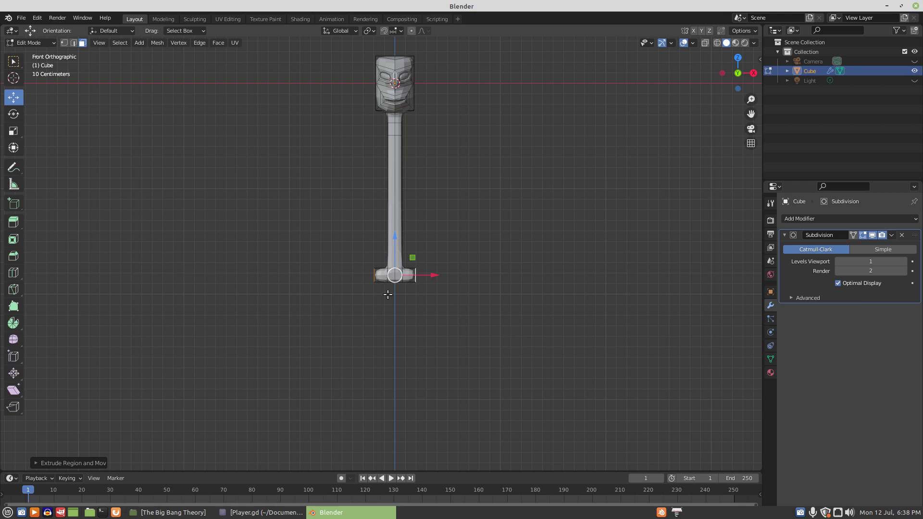
Extrude the outer underside faces on both sides of the hips about 0.02 m downward to start the legs.
{"action": "middle_click_drag", "start_coordinate": [385, 287], "coordinate": [377, 252]}
{"action": "scroll", "coordinate": [381, 267], "scroll_direction": "up", "scroll_amount": 3}
{"action": "scroll", "coordinate": [384, 281], "scroll_direction": "up", "scroll_amount": 1}
{"action": "left_click", "coordinate": [382, 278]}
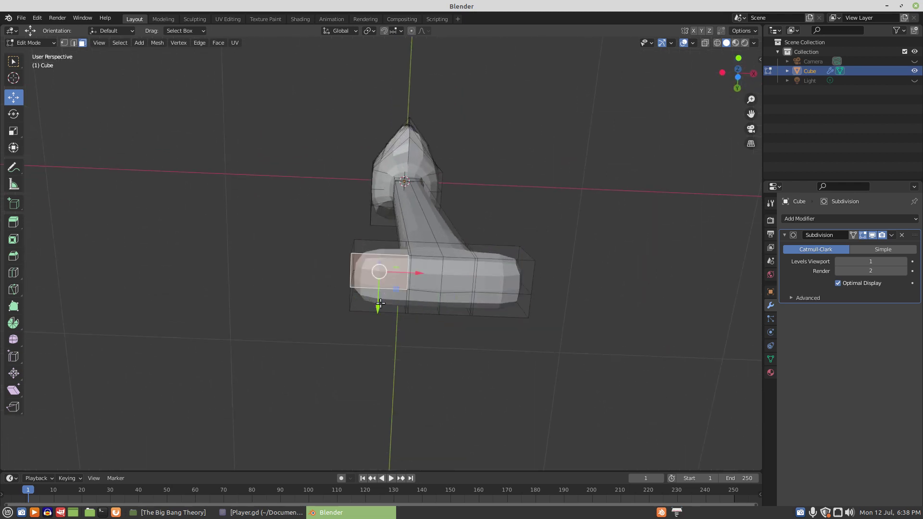
{"action": "left_click", "coordinate": [490, 314], "text": "shift"}
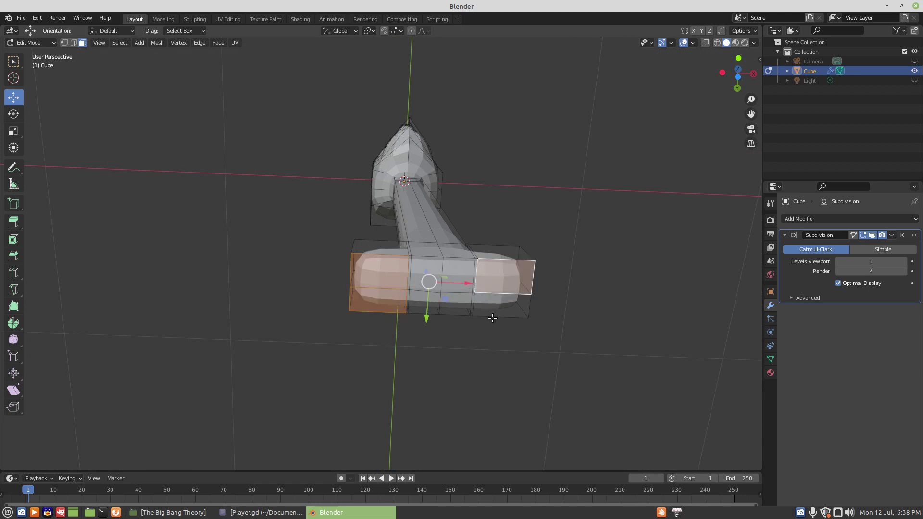
{"action": "left_click", "coordinate": [495, 311], "text": "shift"}
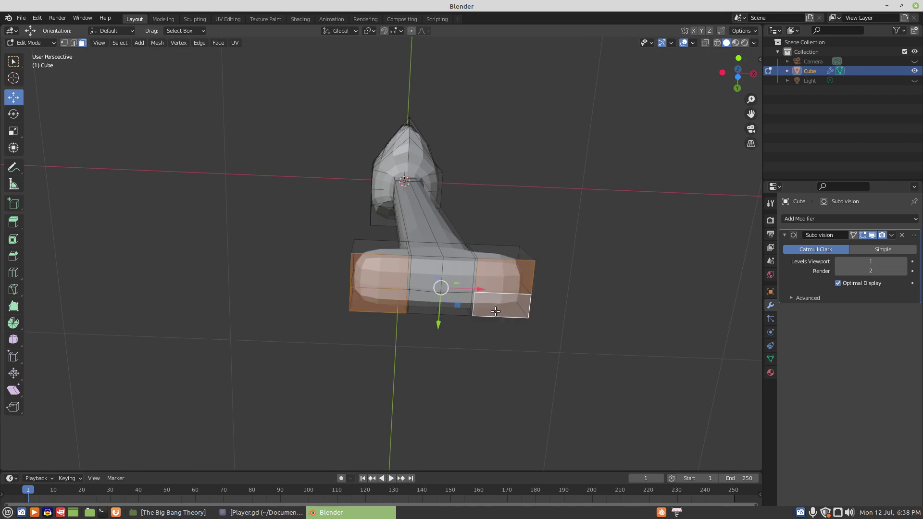
{"action": "key", "text": "KP_1"}
{"action": "scroll", "coordinate": [495, 311], "scroll_direction": "down", "scroll_amount": 3}
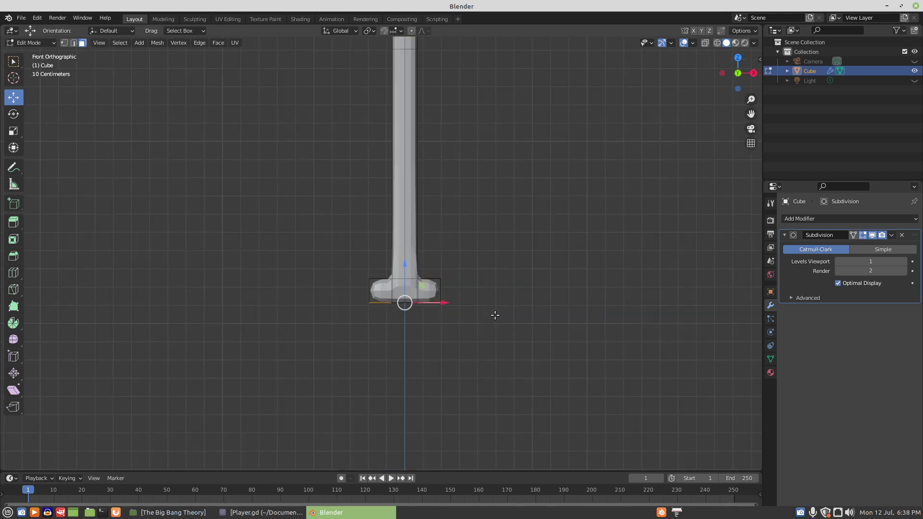
{"action": "key", "text": "e"}
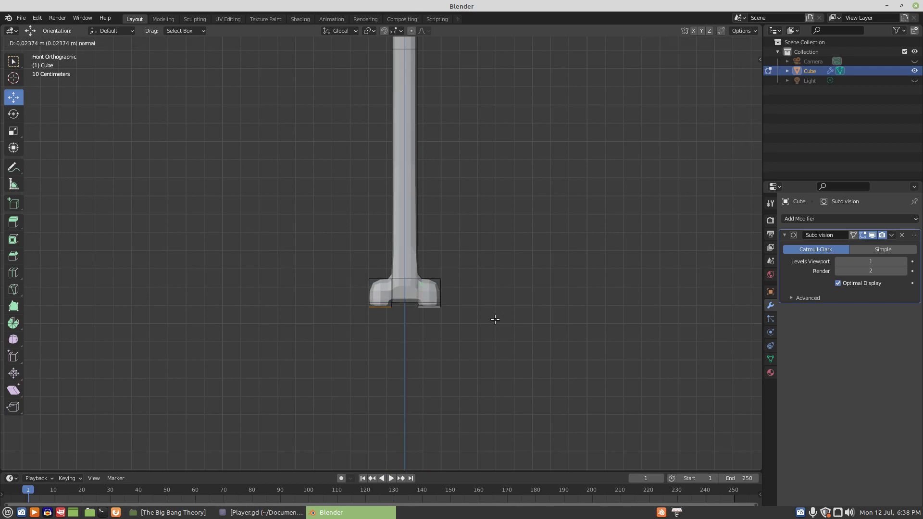
{"action": "left_click", "coordinate": [495, 319]}
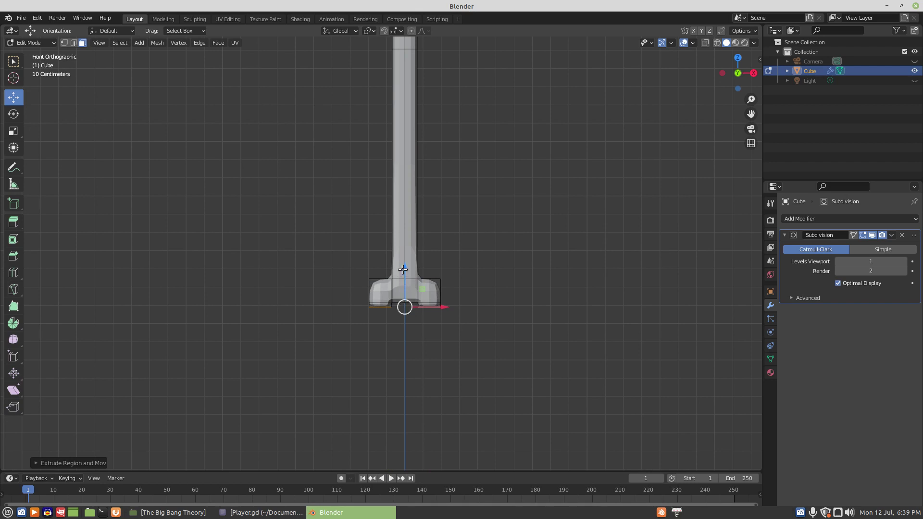
{"action": "mouse_move", "coordinate": [403, 269]}
{"action": "left_mouse_down"}
{"action": "mouse_move", "coordinate": [403, 323]}
{"action": "mouse_move", "coordinate": [411, 267]}
{"action": "left_mouse_up"}
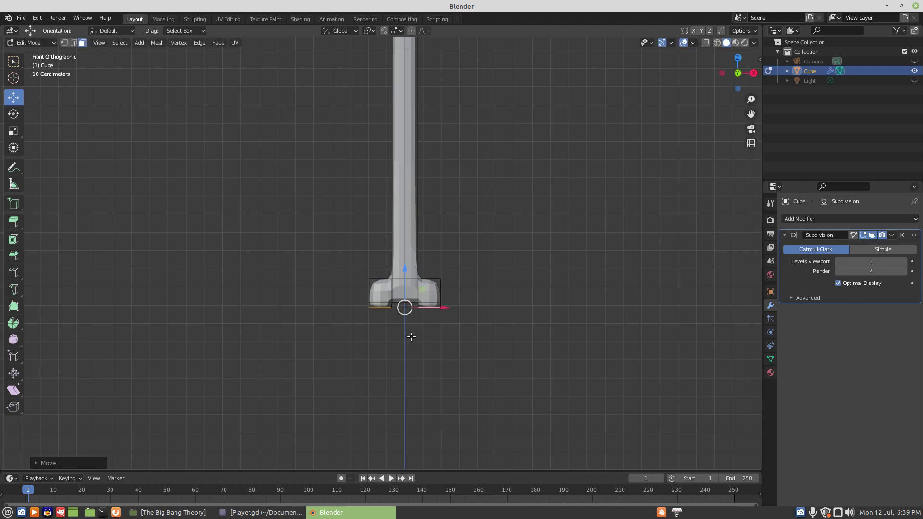
Extrude both leg ends about 0.8 m downward as thighs, and add a short knee segment to each.
{"action": "scroll", "coordinate": [406, 327], "scroll_direction": "down", "scroll_amount": 3}
{"action": "scroll", "coordinate": [405, 326], "scroll_direction": "down", "scroll_amount": 1}
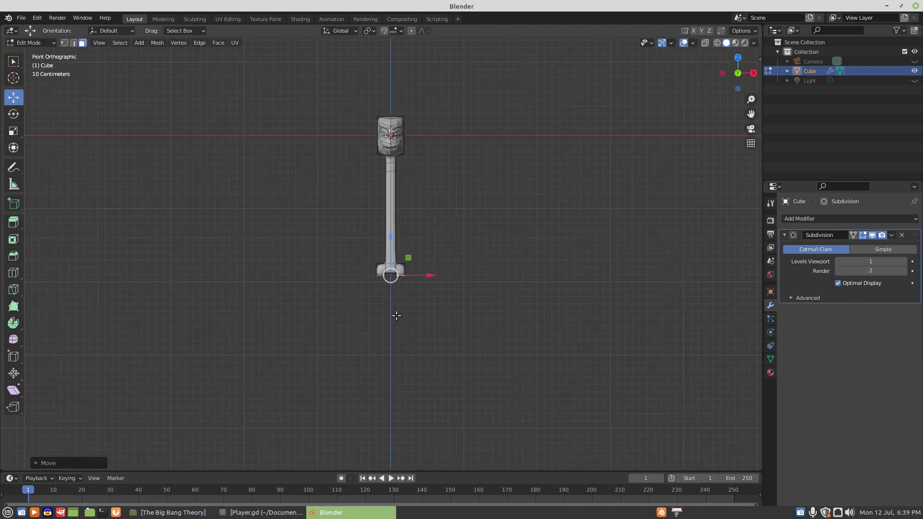
{"action": "key", "text": "e"}
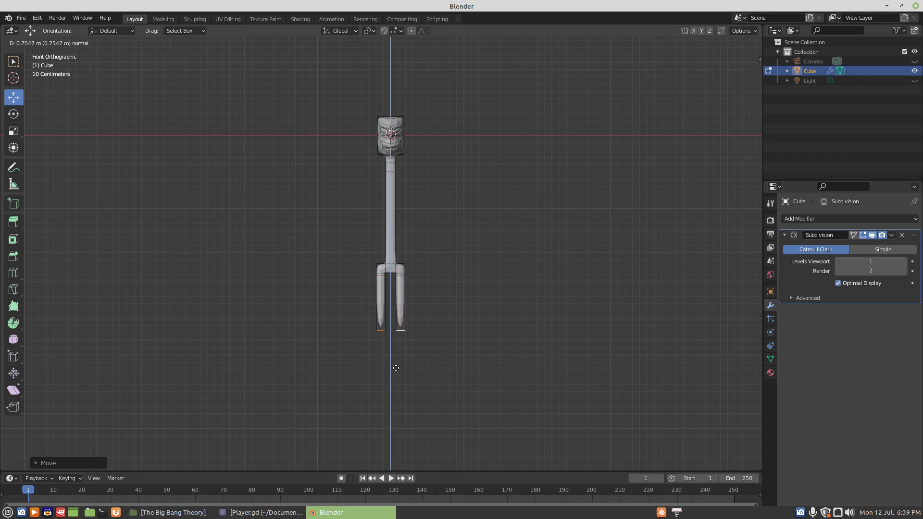
{"action": "left_click", "coordinate": [395, 373]}
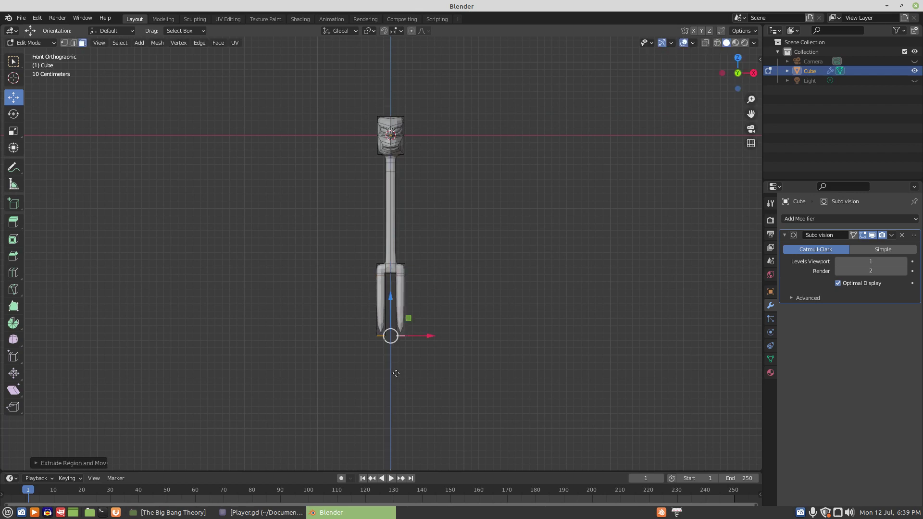
{"action": "key", "text": "e"}
{"action": "left_click", "coordinate": [395, 382]}
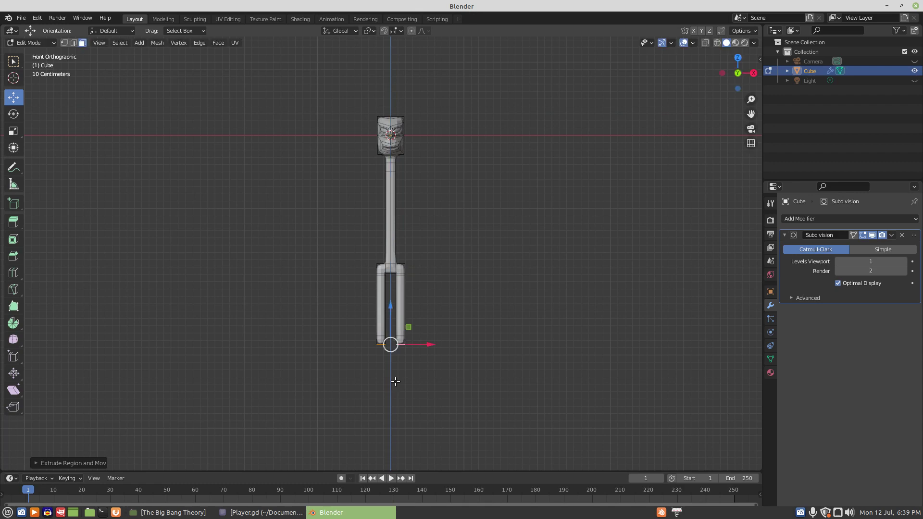
Extrude the lower legs about 0.84 m below the knees, and add a short ankle segment about 0.07 m long.
{"action": "key", "text": "e"}
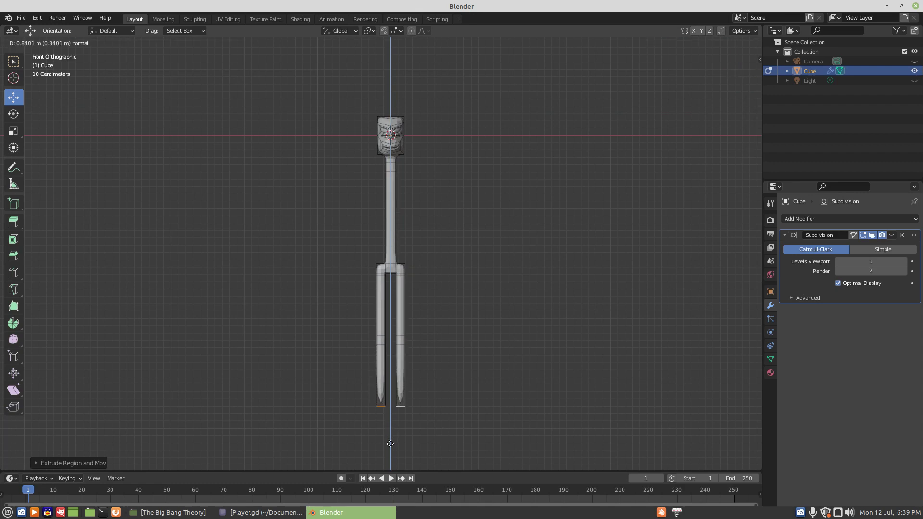
{"action": "left_click", "coordinate": [390, 444]}
{"action": "key", "text": "e"}
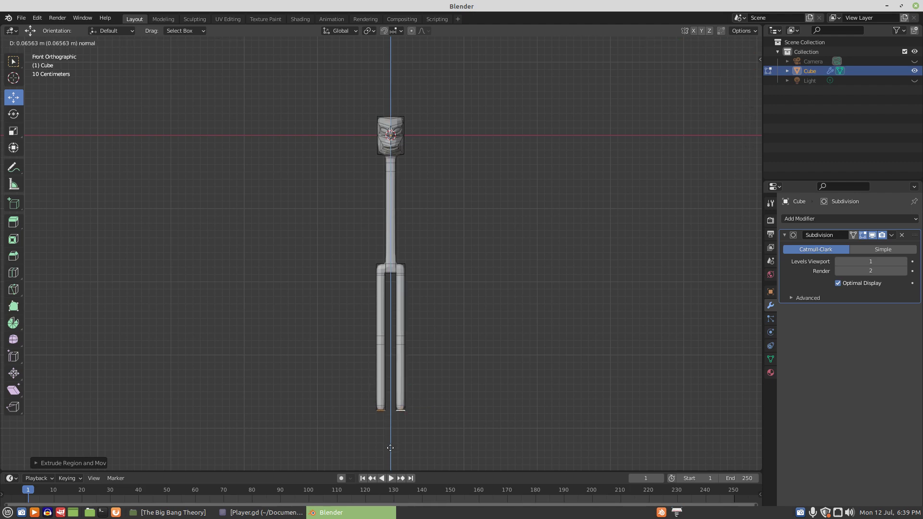
{"action": "left_click", "coordinate": [391, 448]}
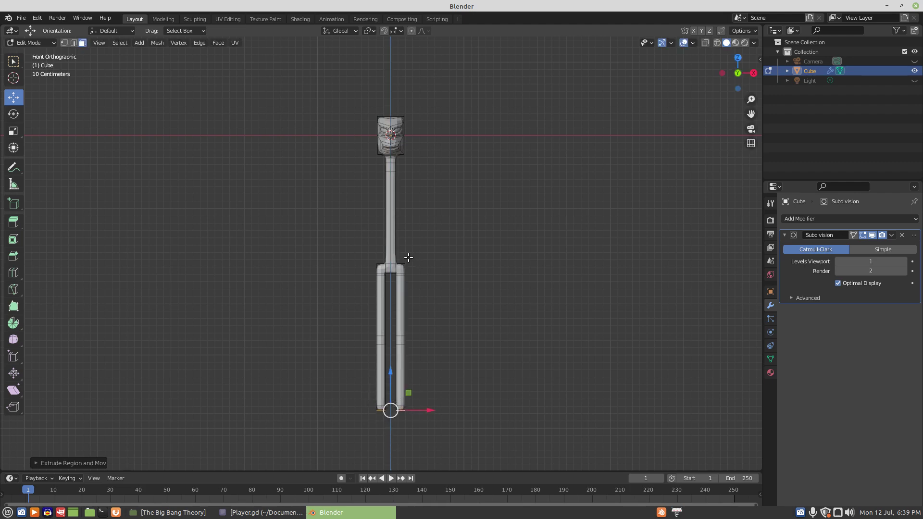
Extrude the outward-facing side faces of the segment just below the neck and scale them to about 1.14 along X for the shoulders.
{"action": "middle_click_drag", "start_coordinate": [383, 200], "coordinate": [437, 208]}
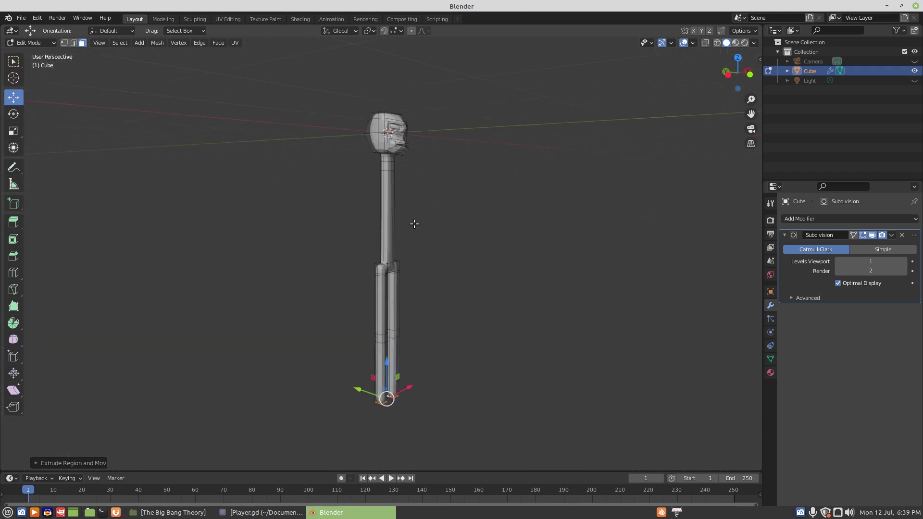
{"action": "scroll", "coordinate": [414, 223], "scroll_direction": "up", "scroll_amount": 5}
{"action": "middle_click_drag", "start_coordinate": [385, 48], "coordinate": [378, 256], "text": "shift"}
{"action": "left_click", "coordinate": [378, 249]}
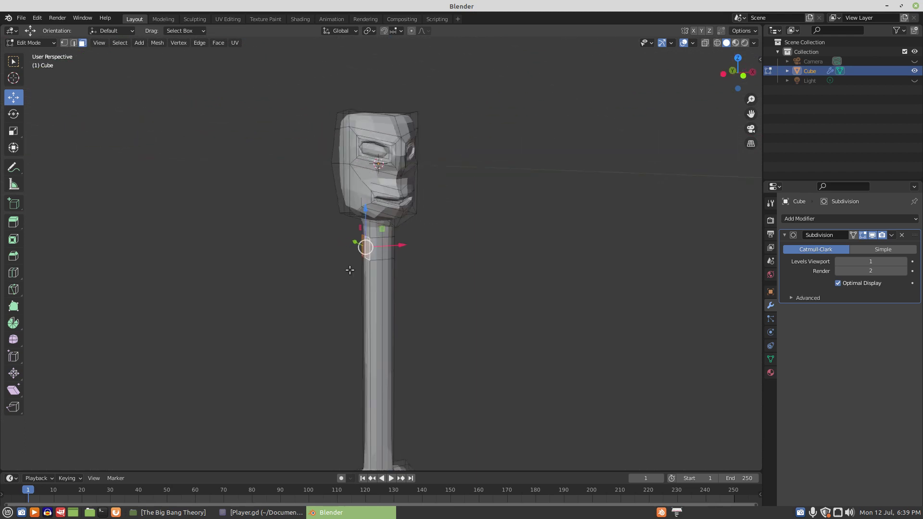
{"action": "middle_click_drag", "start_coordinate": [336, 267], "coordinate": [348, 262]}
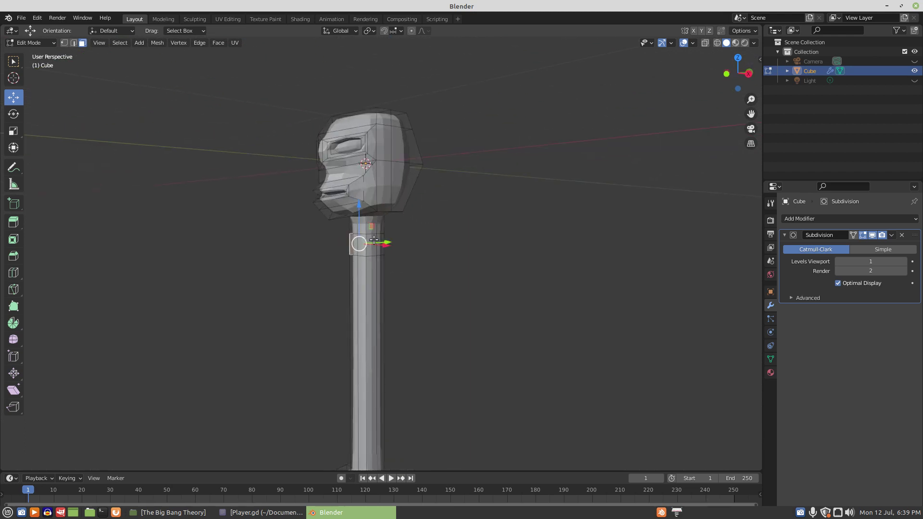
{"action": "middle_click_drag", "start_coordinate": [375, 243], "coordinate": [386, 282]}
{"action": "key", "text": "KP_1"}
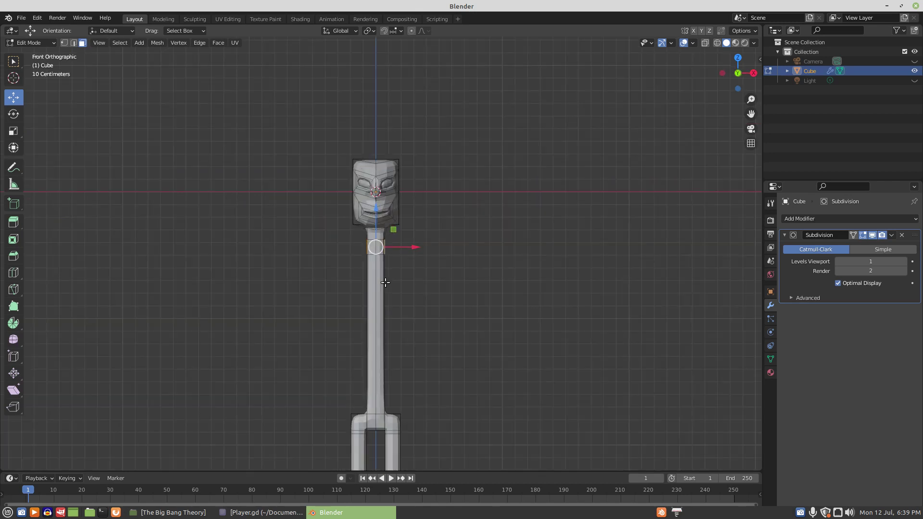
{"action": "key", "text": "s"}
{"action": "key", "text": "x"}
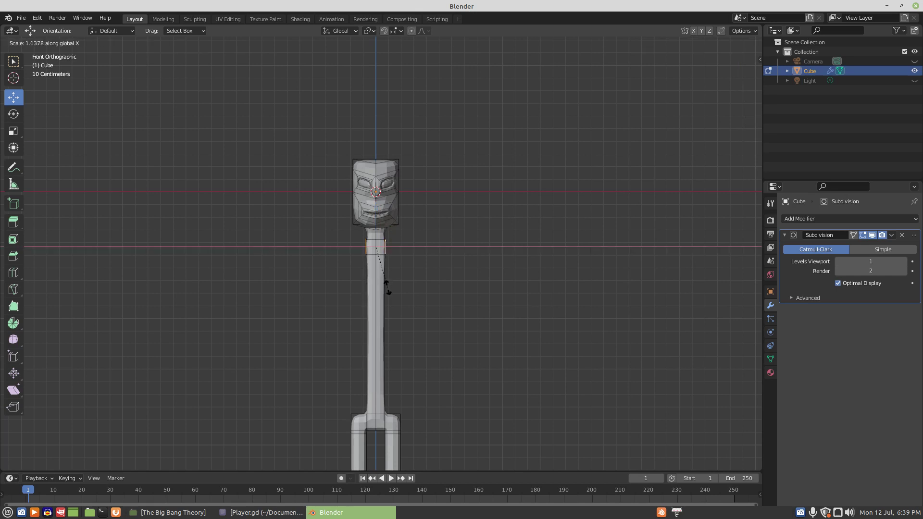
{"action": "key", "text": "Escape"}
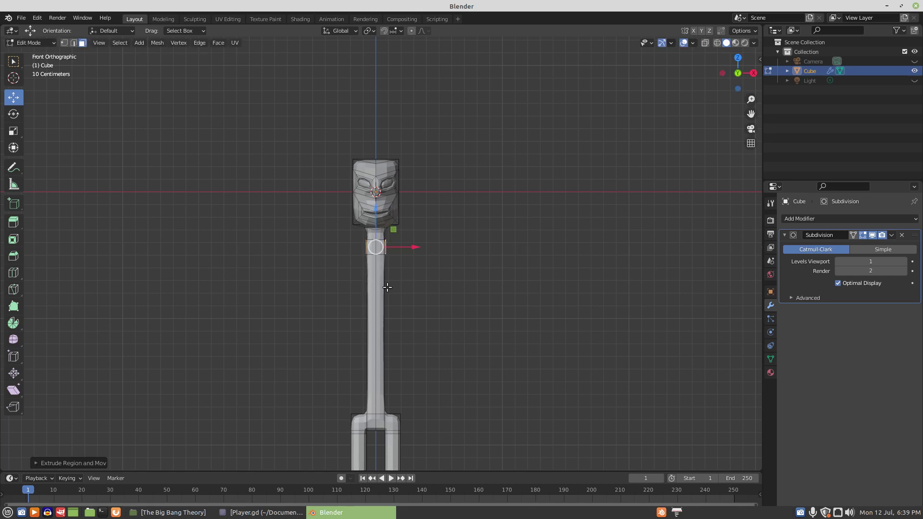
Extrude the shoulder end faces outward in two more segments, widening them along X and scaling the second to about 1.5.
{"action": "key", "text": "s"}
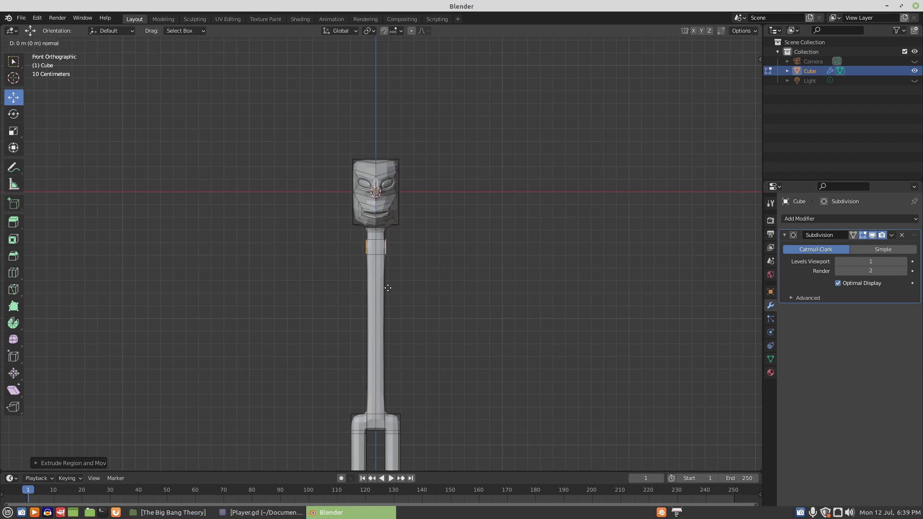
{"action": "key", "text": "x"}
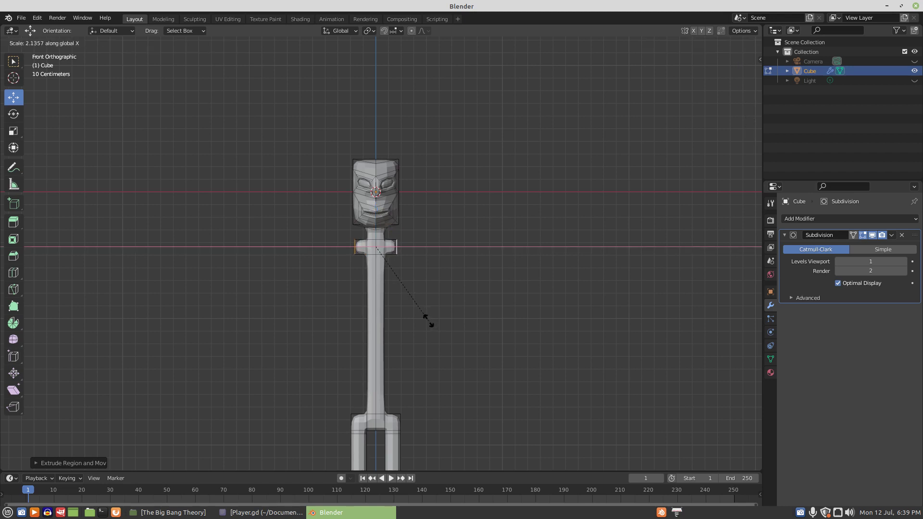
{"action": "left_click", "coordinate": [452, 332]}
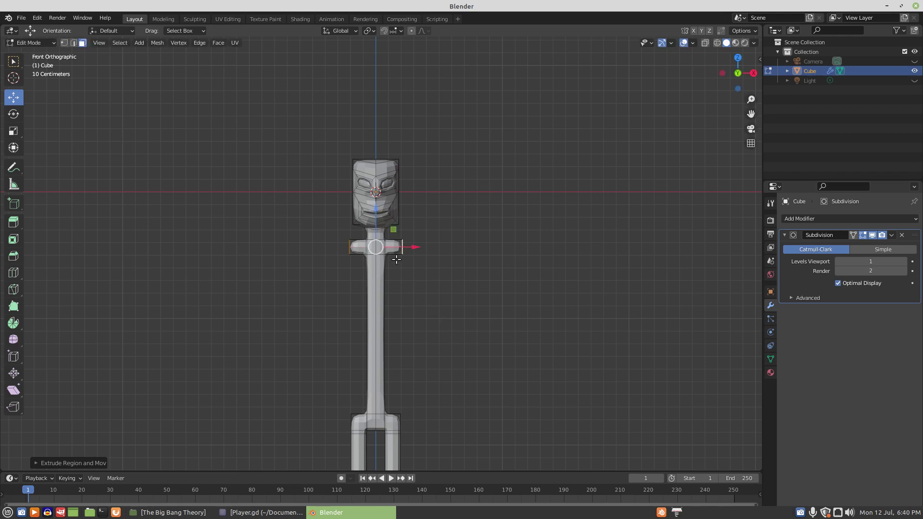
{"action": "key", "text": "s"}
{"action": "key", "text": "x"}
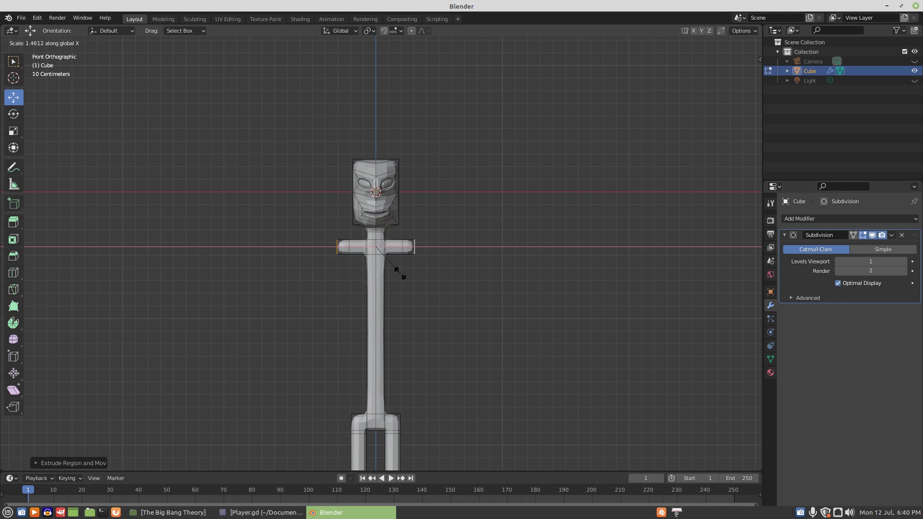
{"action": "left_click", "coordinate": [402, 266]}
Extrude the underside faces of both outermost shoulder segments about 0.8 m downward as upper arms.
{"action": "middle_click_drag", "start_coordinate": [354, 257], "coordinate": [351, 238]}
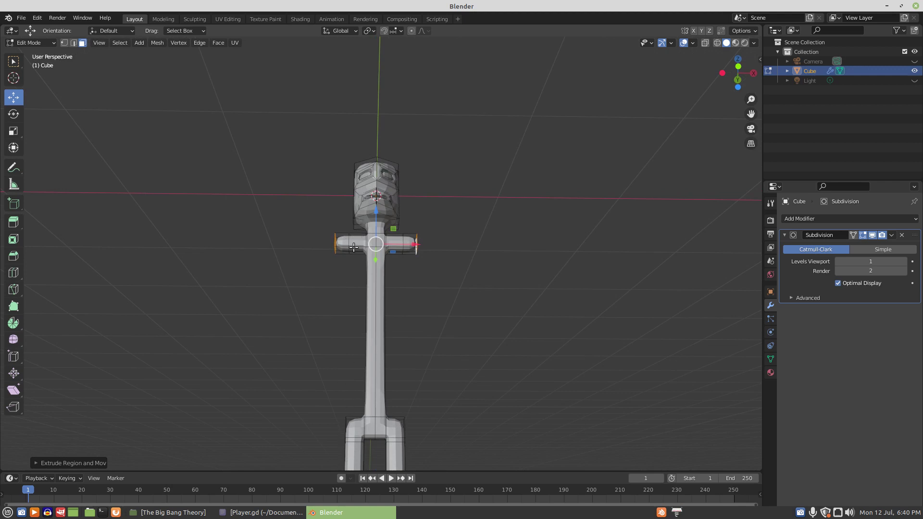
{"action": "scroll", "coordinate": [354, 247], "scroll_direction": "up", "scroll_amount": 2}
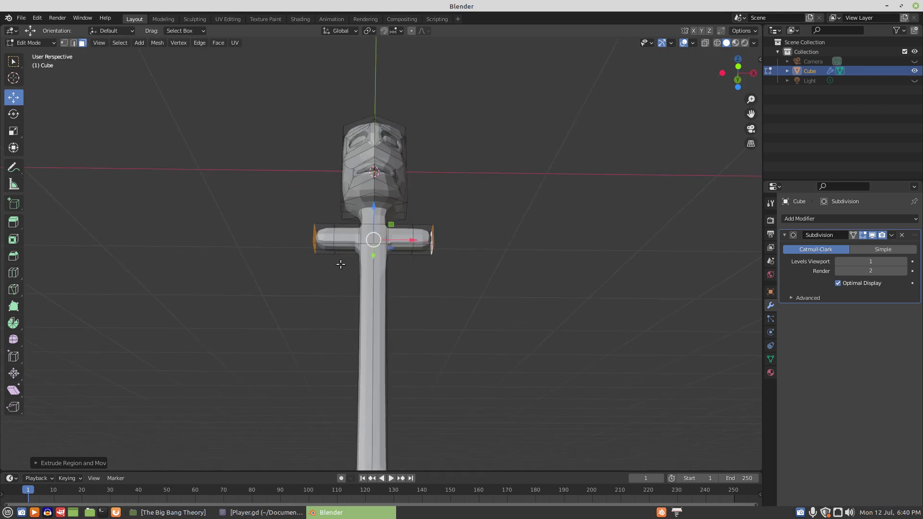
{"action": "middle_click_drag", "start_coordinate": [341, 263], "coordinate": [360, 246]}
{"action": "scroll", "coordinate": [336, 255], "scroll_direction": "up", "scroll_amount": 2}
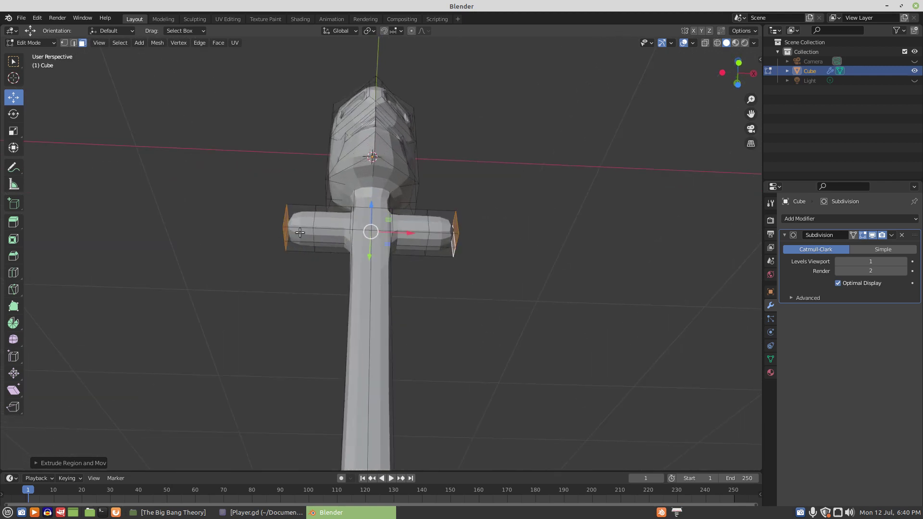
{"action": "left_click", "coordinate": [299, 233]}
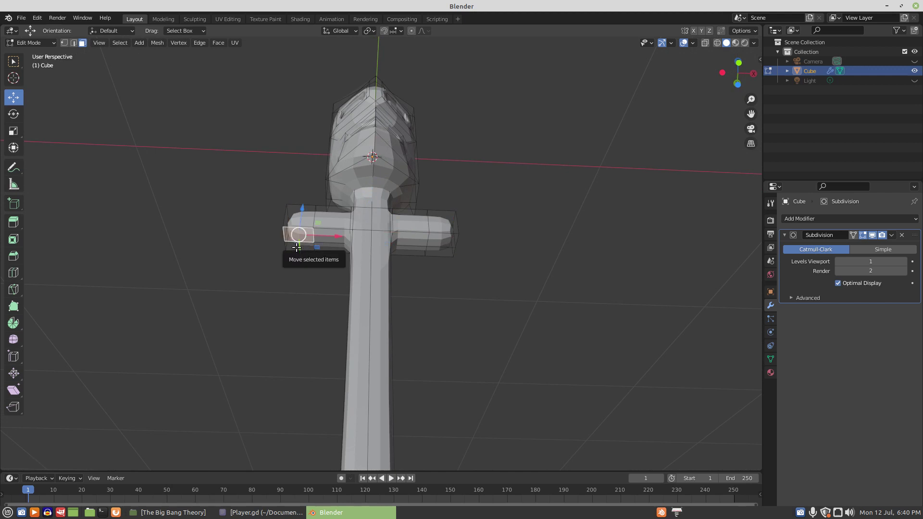
{"action": "left_click", "coordinate": [443, 245], "text": "shift"}
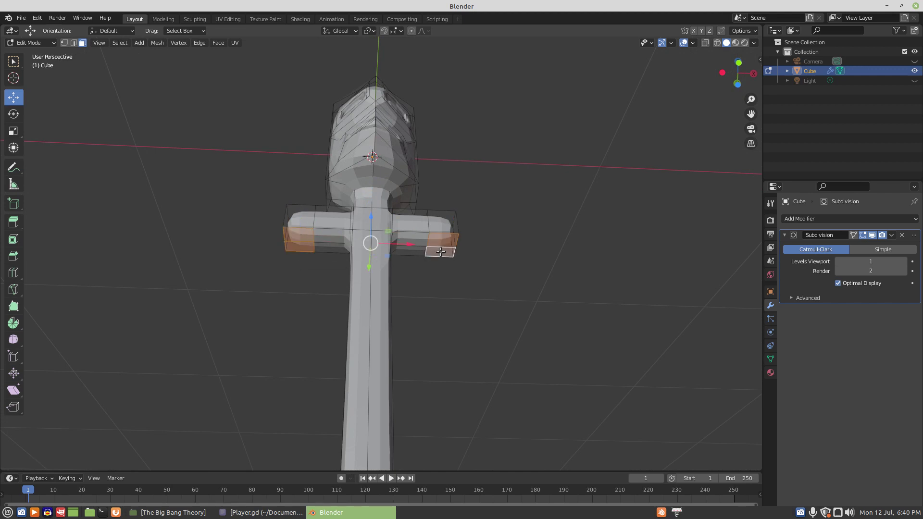
{"action": "key", "text": "KP_1"}
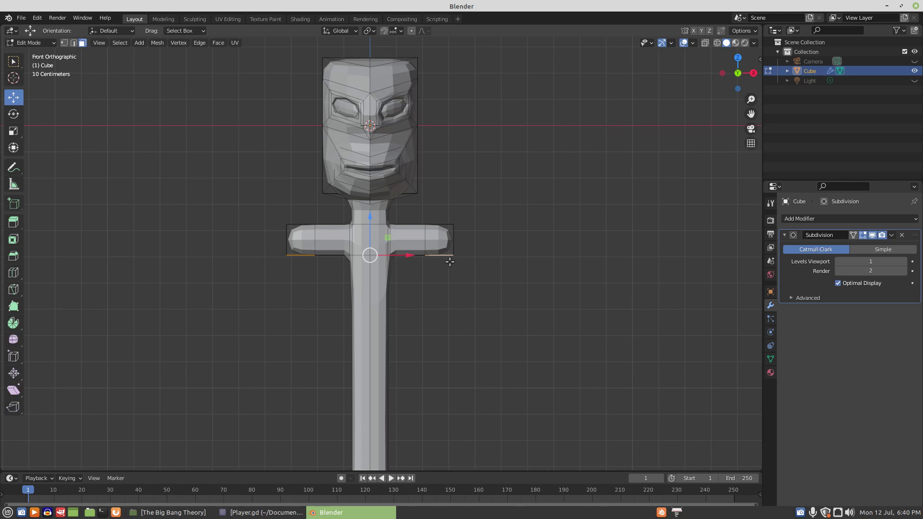
{"action": "key", "text": "e"}
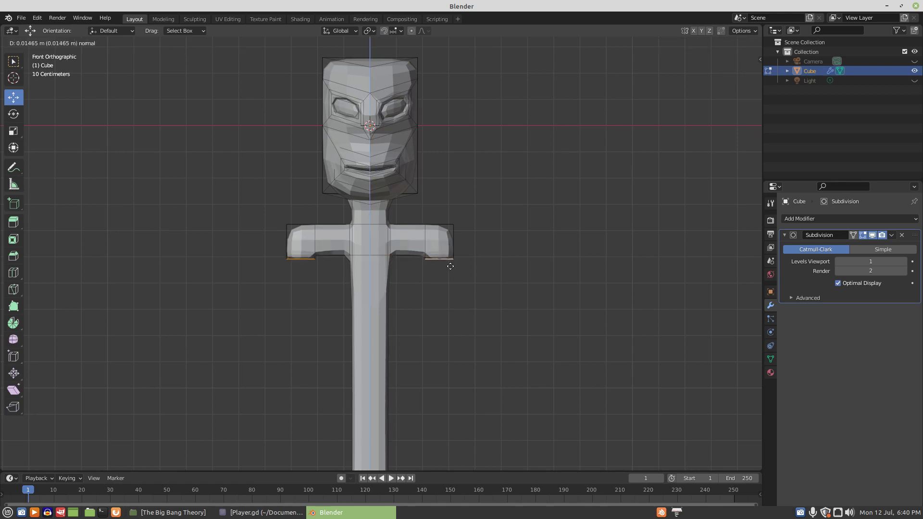
{"action": "right_click", "coordinate": [449, 266]}
{"action": "scroll", "coordinate": [439, 295], "scroll_direction": "down", "scroll_amount": 6}
{"action": "key", "text": "e"}
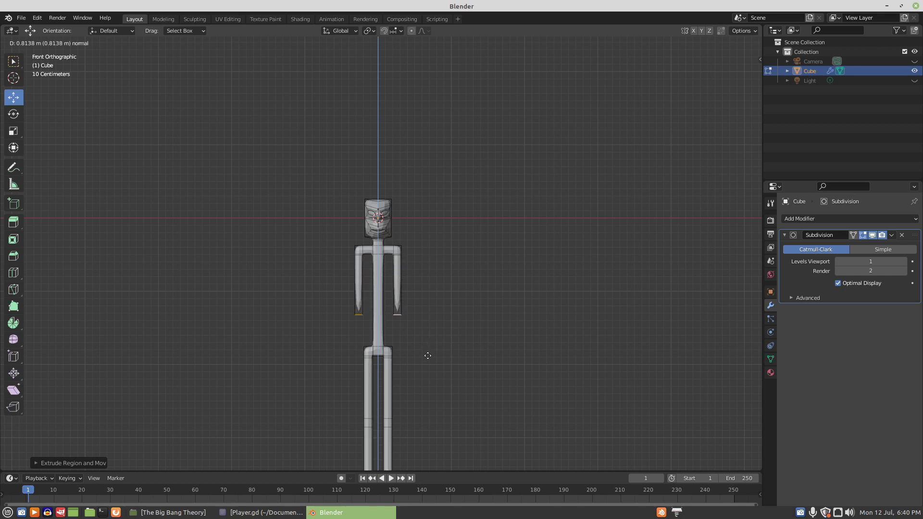
{"action": "left_click", "coordinate": [428, 353]}
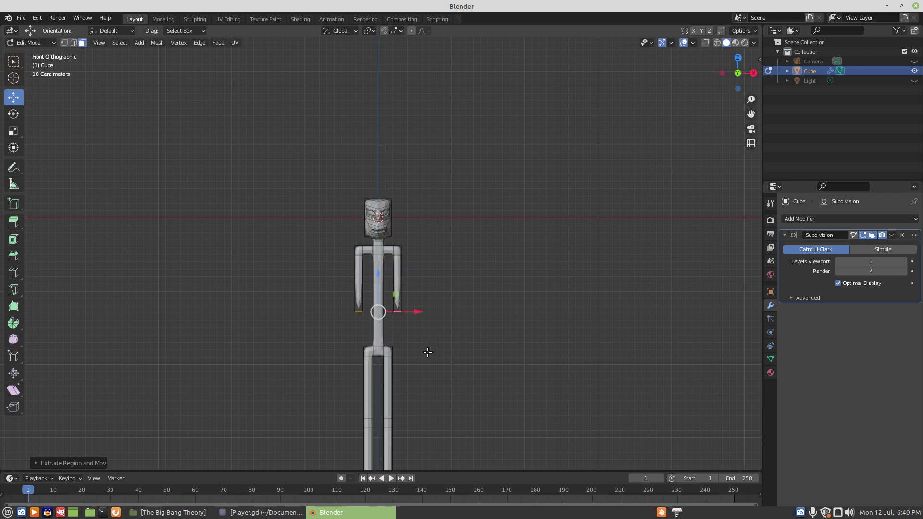
Extend both arms downward with a short elbow segment, a forearm about 0.7 m long and a short wrist segment.
{"action": "key", "text": "e"}
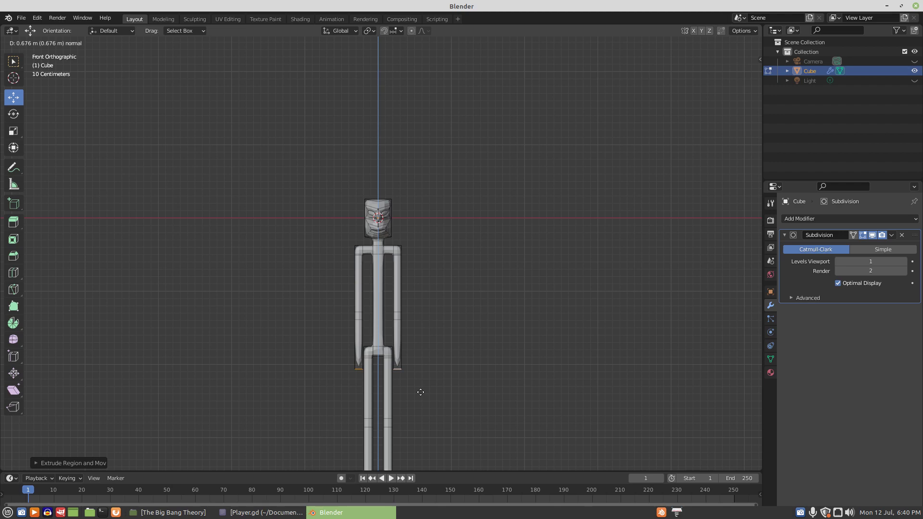
{"action": "left_click", "coordinate": [421, 396]}
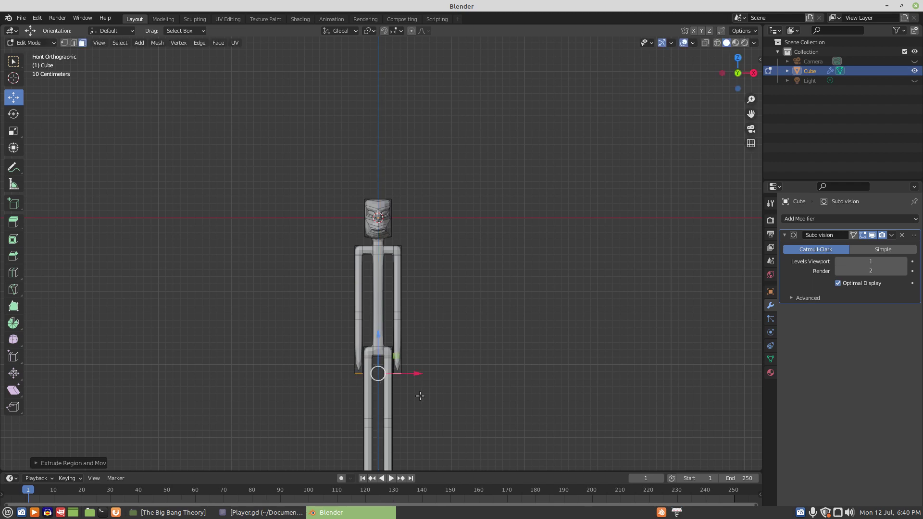
{"action": "key", "text": "e"}
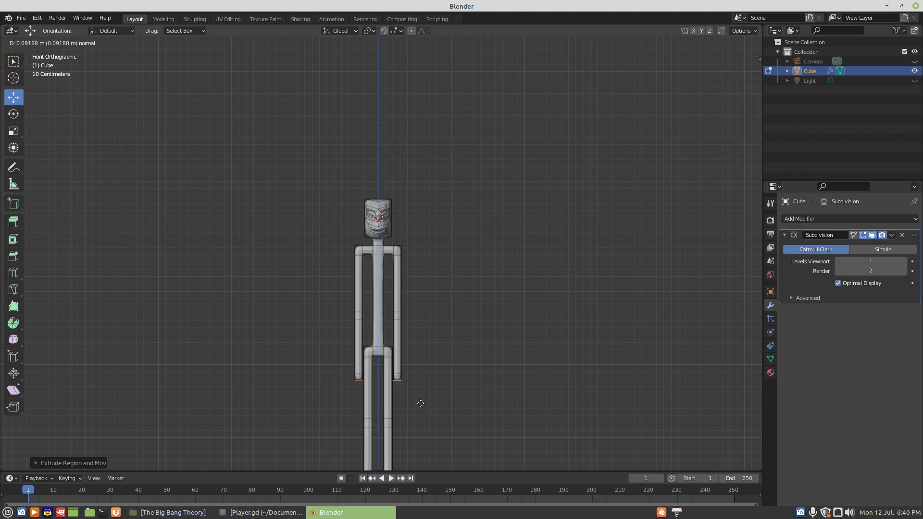
{"action": "left_click", "coordinate": [421, 401]}
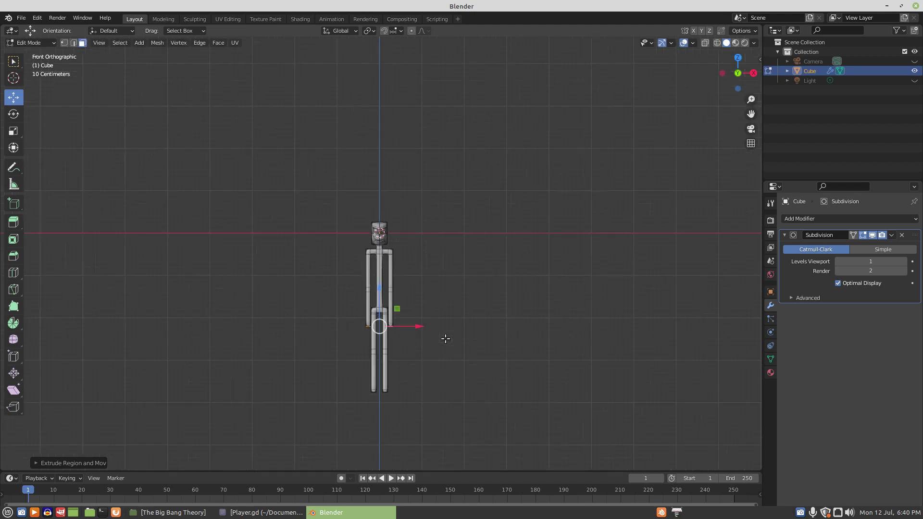
{"action": "scroll", "coordinate": [447, 338], "scroll_direction": "down", "scroll_amount": 4}
{"action": "mouse_move", "coordinate": [449, 347]}
{"action": "middle_mouse_down"}
{"action": "mouse_move", "coordinate": [360, 346]}
{"action": "mouse_move", "coordinate": [450, 359]}
{"action": "middle_mouse_up"}
{"action": "scroll", "coordinate": [450, 359], "scroll_direction": "up", "scroll_amount": 2}
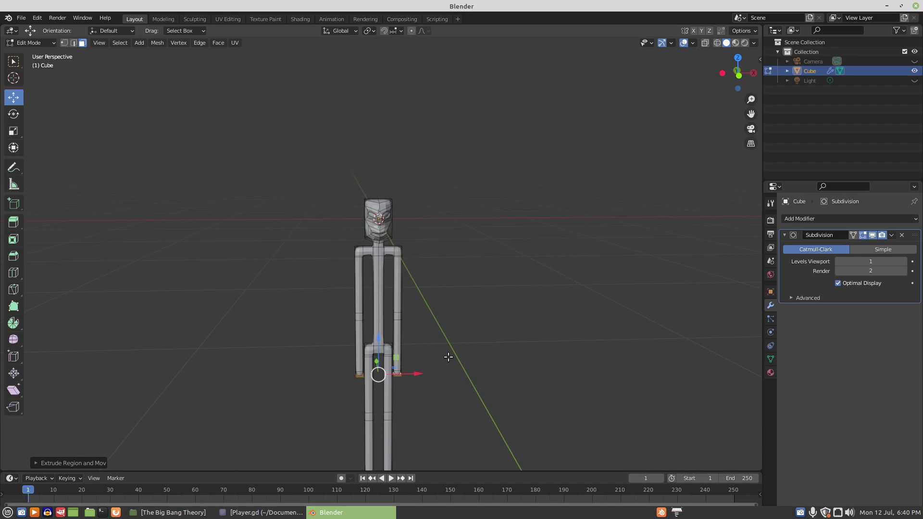
{"action": "scroll", "coordinate": [449, 358], "scroll_direction": "down", "scroll_amount": 1}
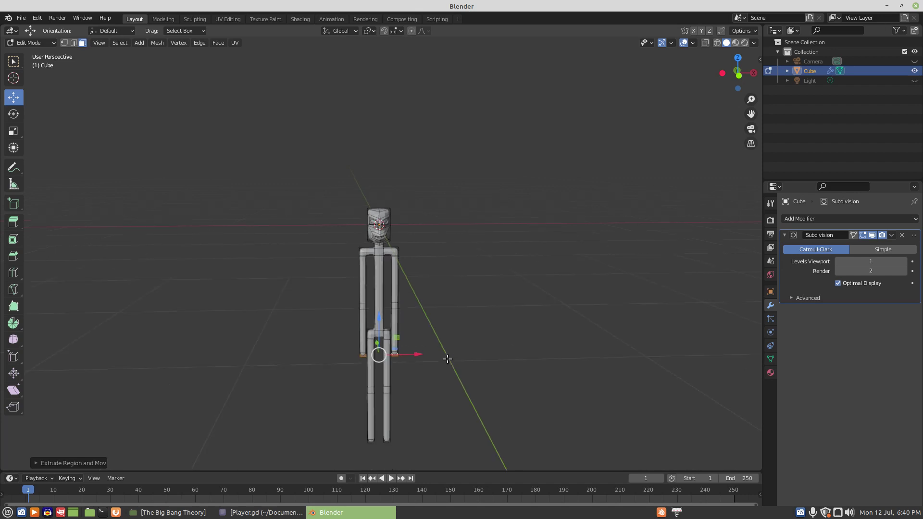
In wireframe vertex mode, move the elbows, forearms, hips and legs together about 0.17 m upward along Z.
{"action": "key", "text": "KP_1"}
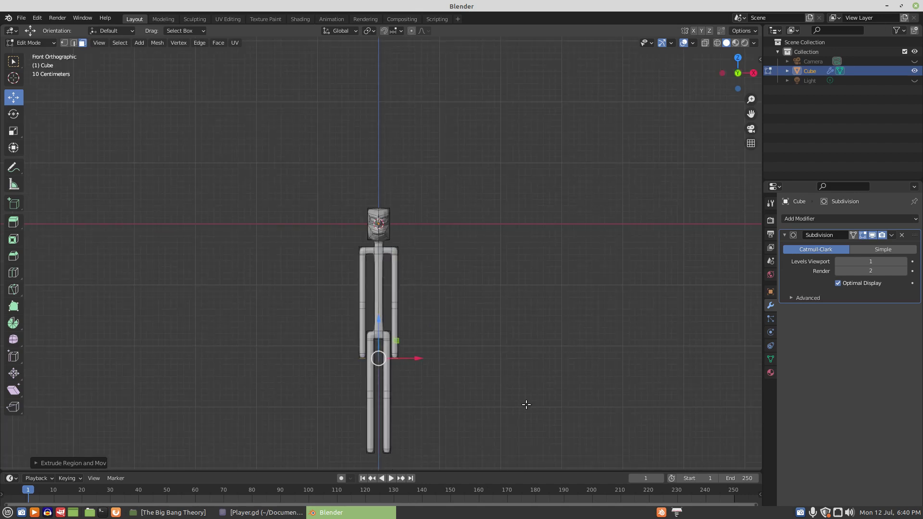
{"action": "left_click", "coordinate": [799, 513]}
{"action": "left_click", "coordinate": [800, 512]}
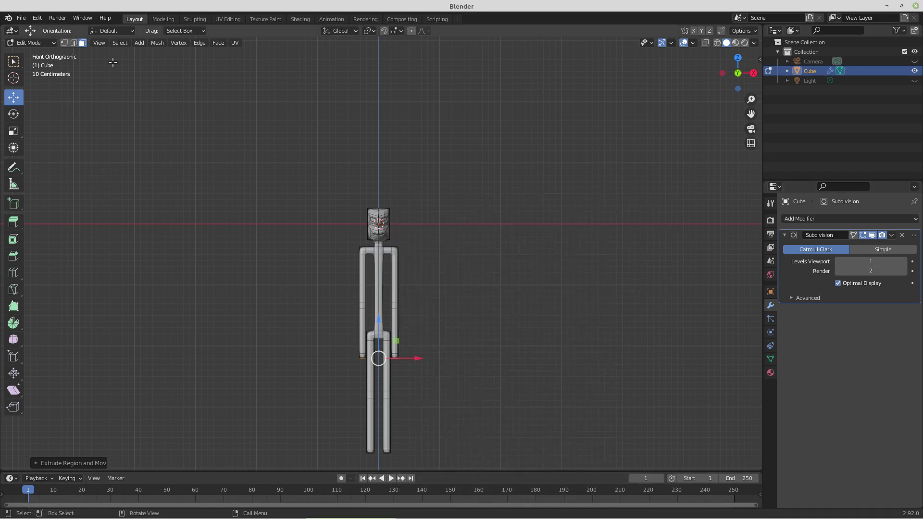
{"action": "left_click", "coordinate": [64, 44]}
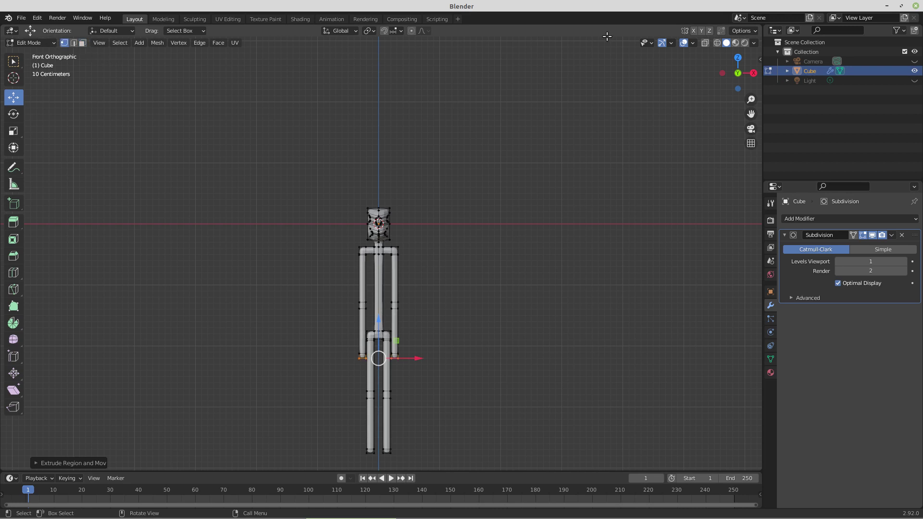
{"action": "left_click", "coordinate": [717, 43]}
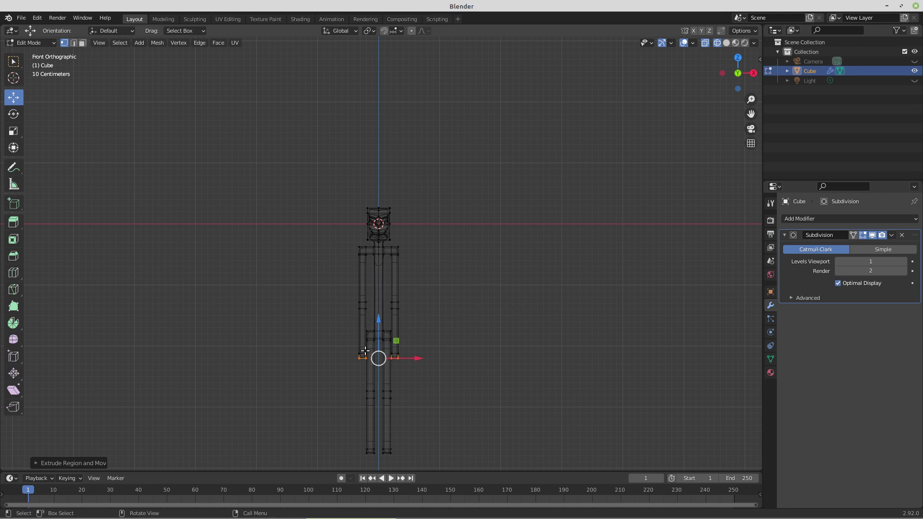
{"action": "left_click_drag", "start_coordinate": [338, 293], "coordinate": [439, 461]}
{"action": "left_click_drag", "start_coordinate": [378, 326], "coordinate": [384, 314]}
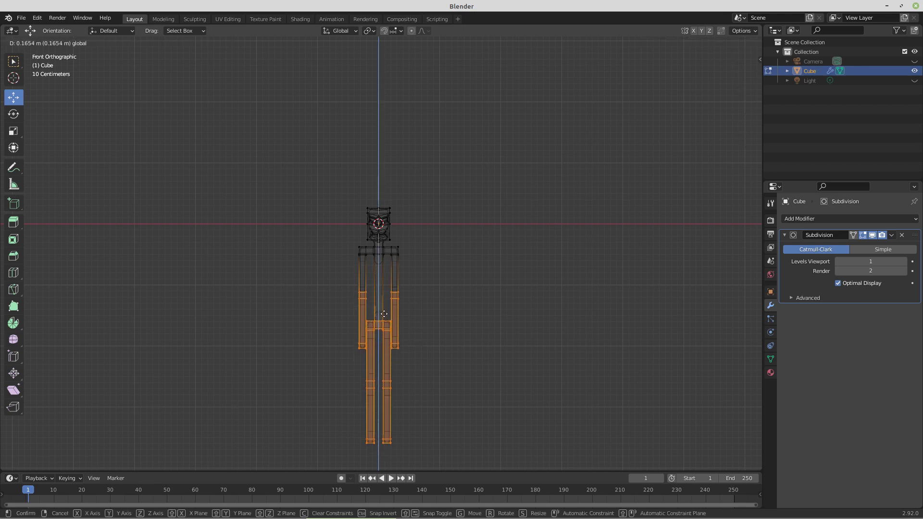
{"action": "left_click_drag", "start_coordinate": [383, 314], "coordinate": [384, 313]}
Select both arms from the elbows down, leaving out the shoulder vertices, and move them slightly upward along Z.
{"action": "left_click_drag", "start_coordinate": [329, 270], "coordinate": [418, 307]}
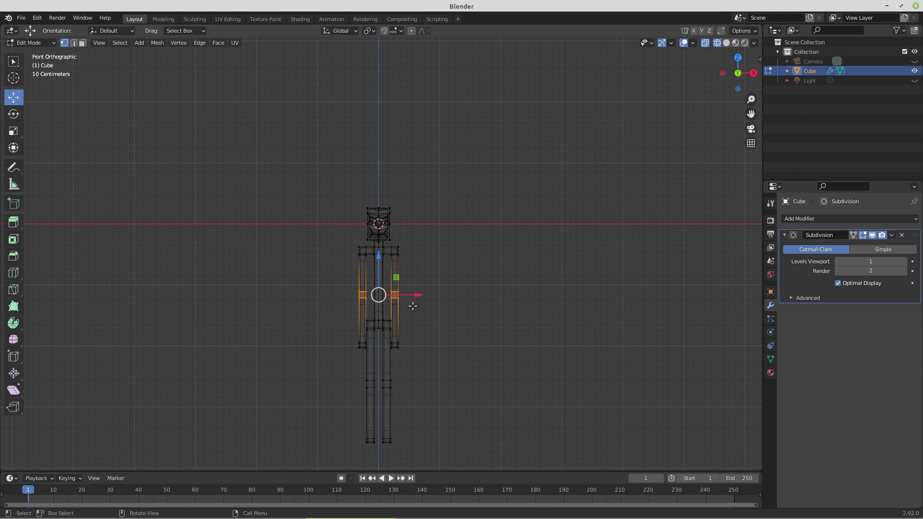
{"action": "key", "text": "ctrl+KP_Add"}
{"action": "key", "text": "ctrl+KP_Add"}
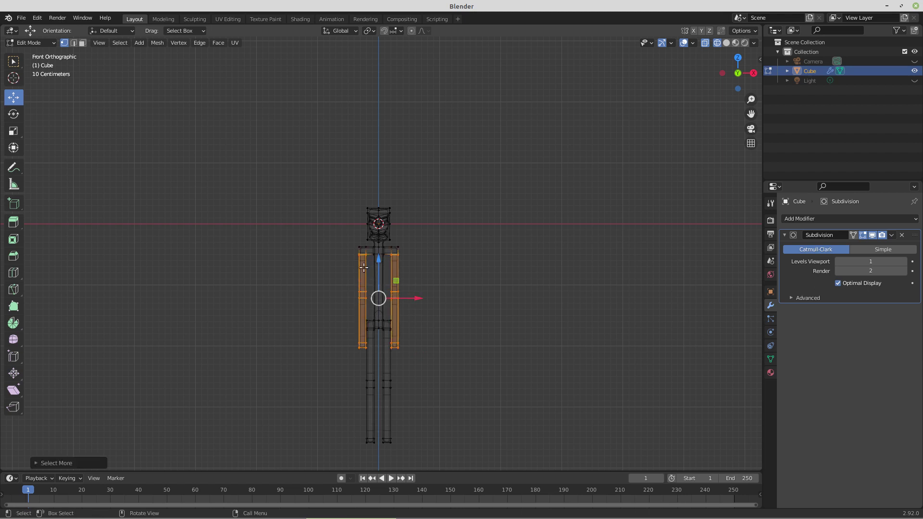
{"action": "key", "text": "c"}
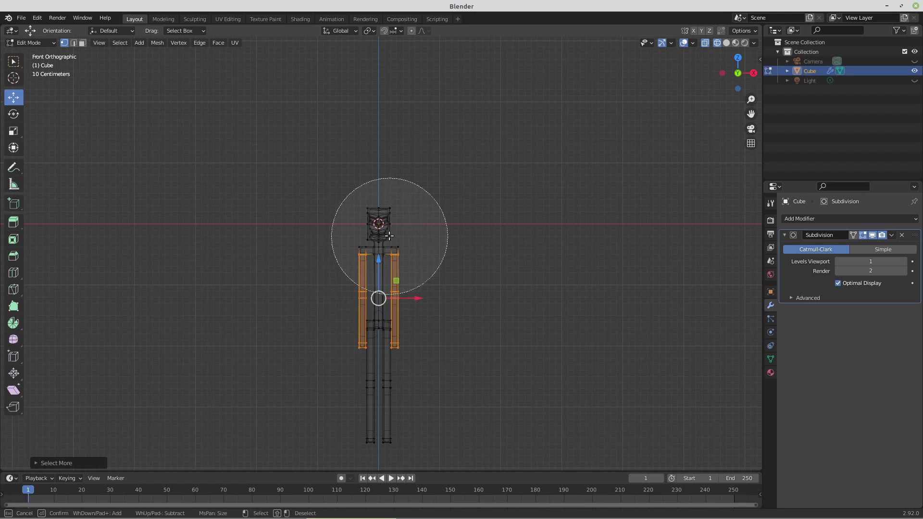
{"action": "middle_click", "coordinate": [389, 227]}
{"action": "key", "text": "Escape"}
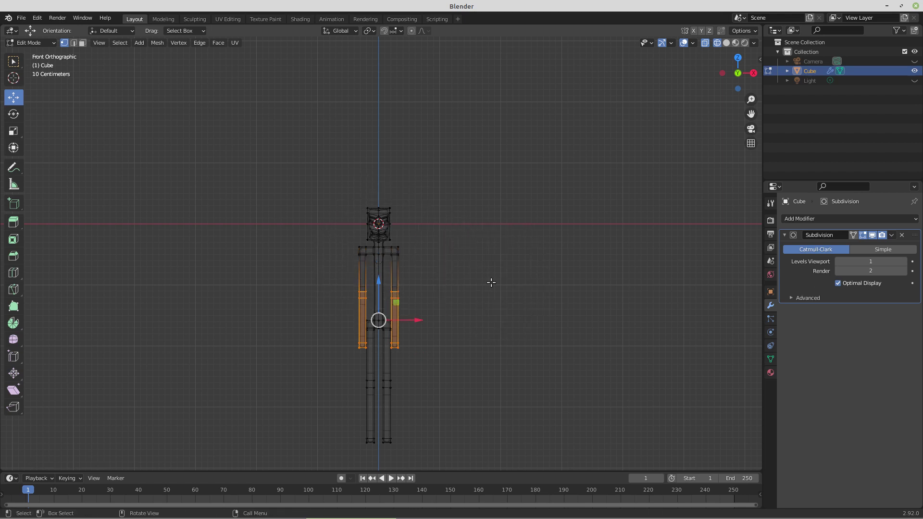
{"action": "left_click_drag", "start_coordinate": [379, 282], "coordinate": [380, 278]}
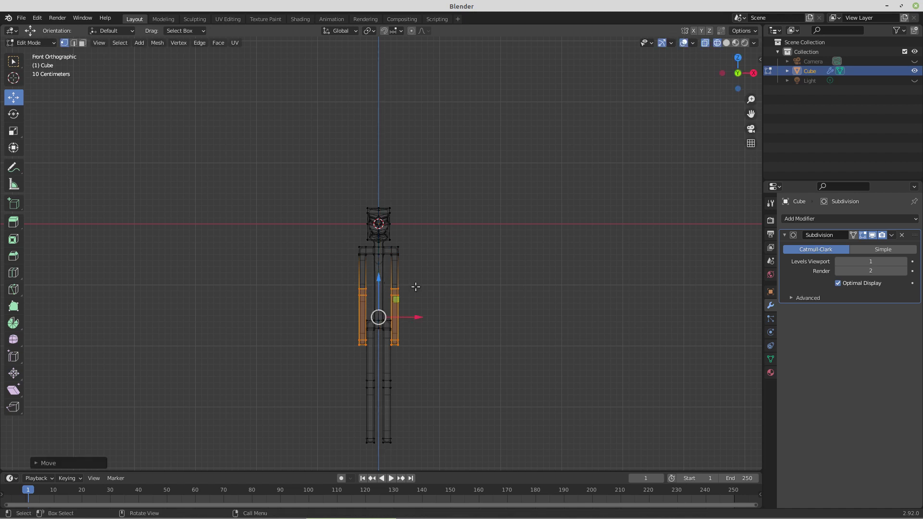
Reduce the selection to the wrist segments and move them upward along Z to shorten the forearms.
{"action": "key", "text": "ctrl"}
{"action": "key", "text": "ctrl+KP_Subtract"}
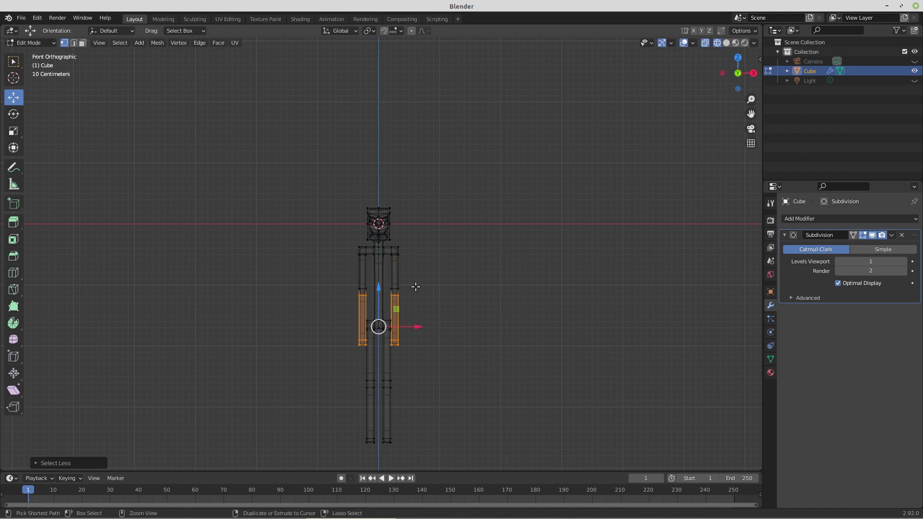
{"action": "key", "text": "ctrl+KP_Subtract"}
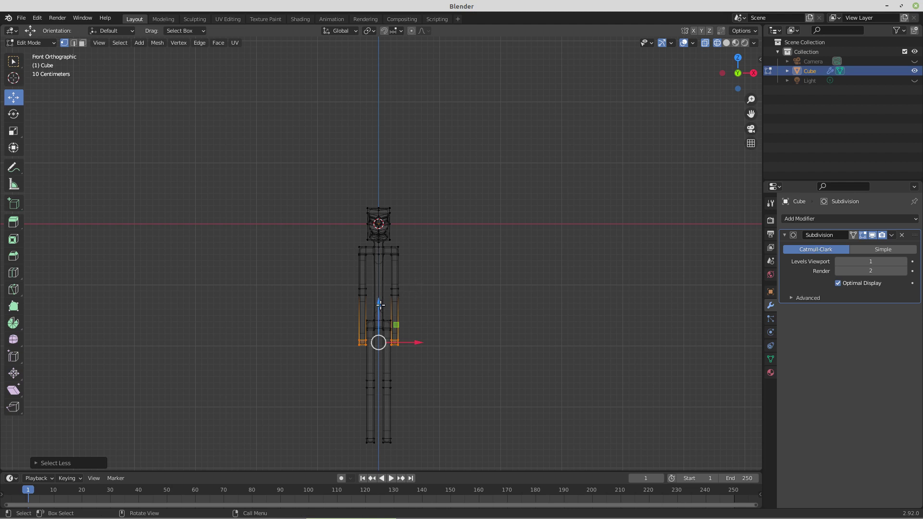
{"action": "left_click_drag", "start_coordinate": [380, 304], "coordinate": [383, 292]}
Select the elbow vertices of both arms and, in the right side view, move them slightly backward along Y.
{"action": "mouse_move", "coordinate": [506, 339]}
{"action": "middle_mouse_down"}
{"action": "mouse_move", "coordinate": [330, 336]}
{"action": "mouse_move", "coordinate": [409, 347]}
{"action": "mouse_move", "coordinate": [496, 334]}
{"action": "middle_mouse_up"}
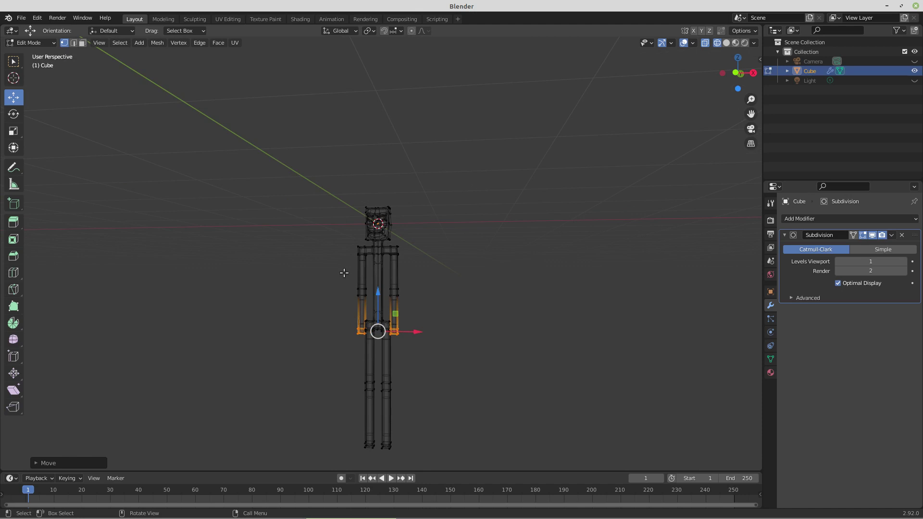
{"action": "left_click_drag", "start_coordinate": [344, 278], "coordinate": [413, 306]}
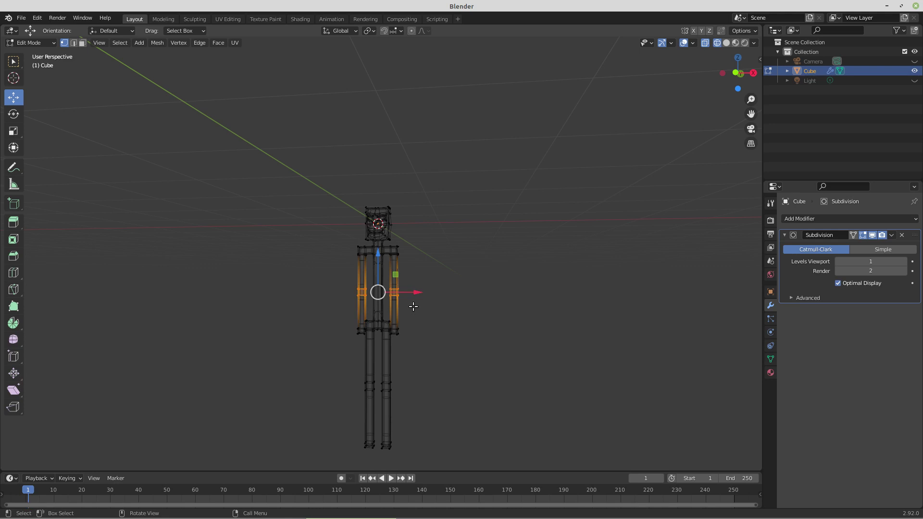
{"action": "key", "text": "KP_3"}
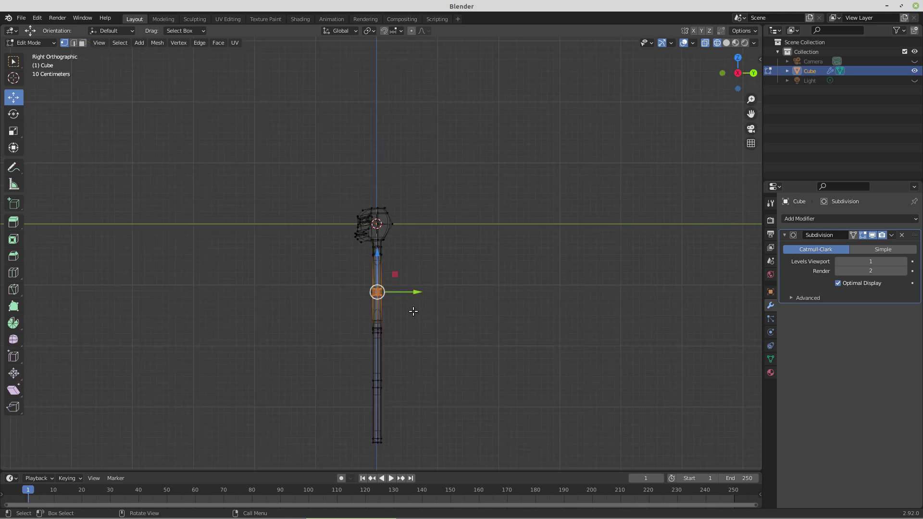
{"action": "scroll", "coordinate": [413, 312], "scroll_direction": "up", "scroll_amount": 1}
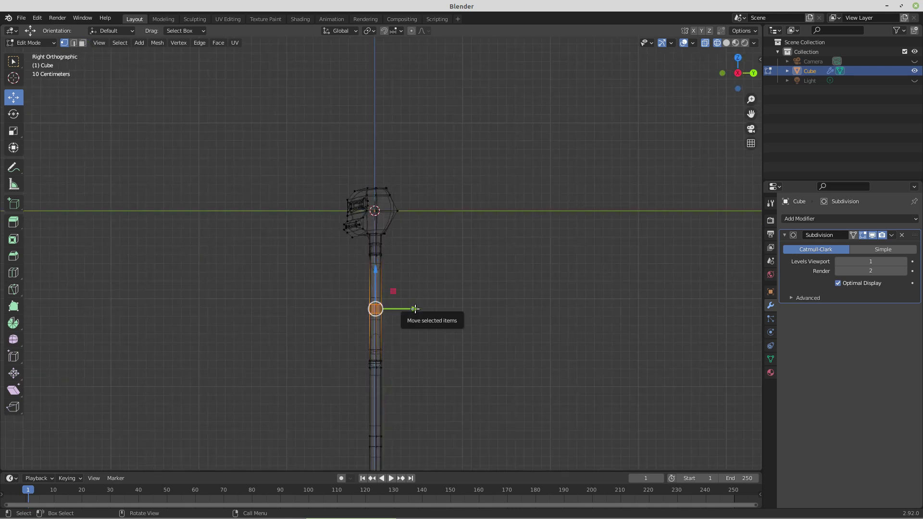
{"action": "left_click_drag", "start_coordinate": [417, 308], "coordinate": [423, 308]}
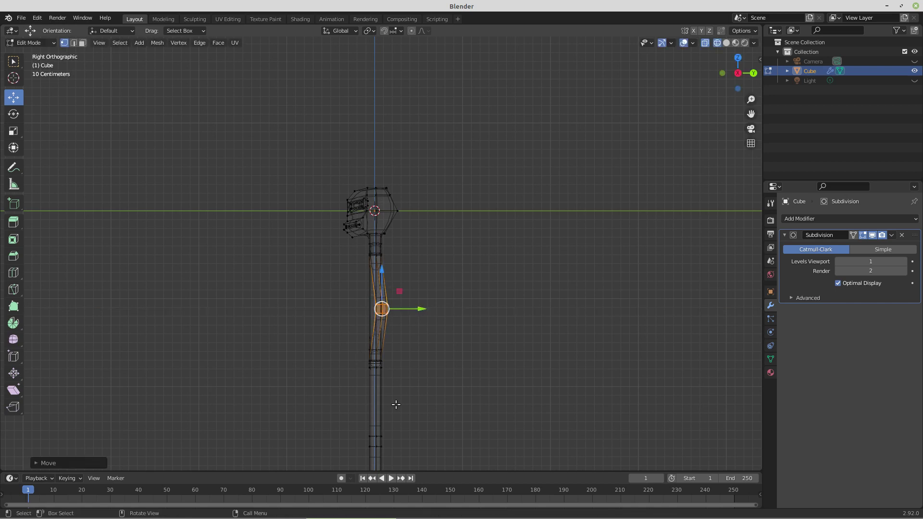
Select the knee vertices of both legs and move them slightly forward along Y.
{"action": "scroll", "coordinate": [393, 405], "scroll_direction": "down", "scroll_amount": 1}
{"action": "left_click_drag", "start_coordinate": [357, 391], "coordinate": [410, 410]}
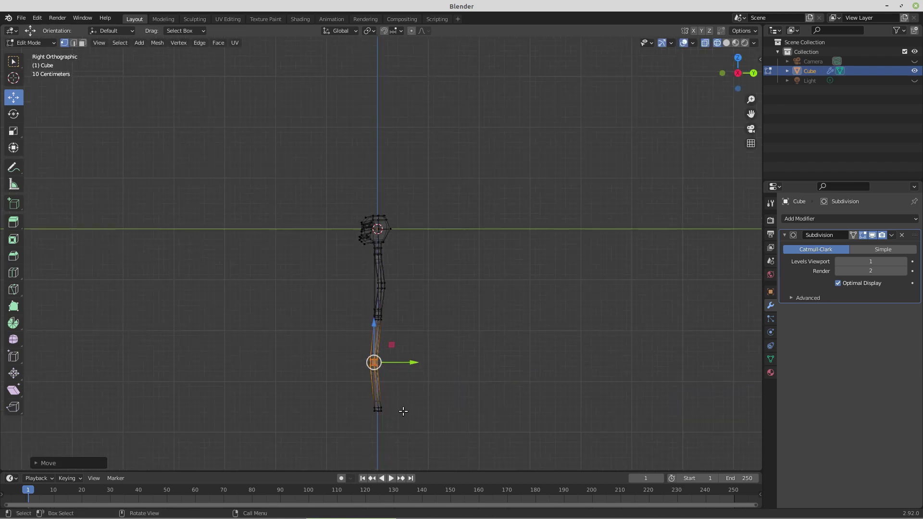
Set the Subdivision modifier's viewport levels to 2 and show the character in Object Mode with Material Preview shading.
{"action": "middle_click_drag", "start_coordinate": [294, 304], "coordinate": [416, 317]}
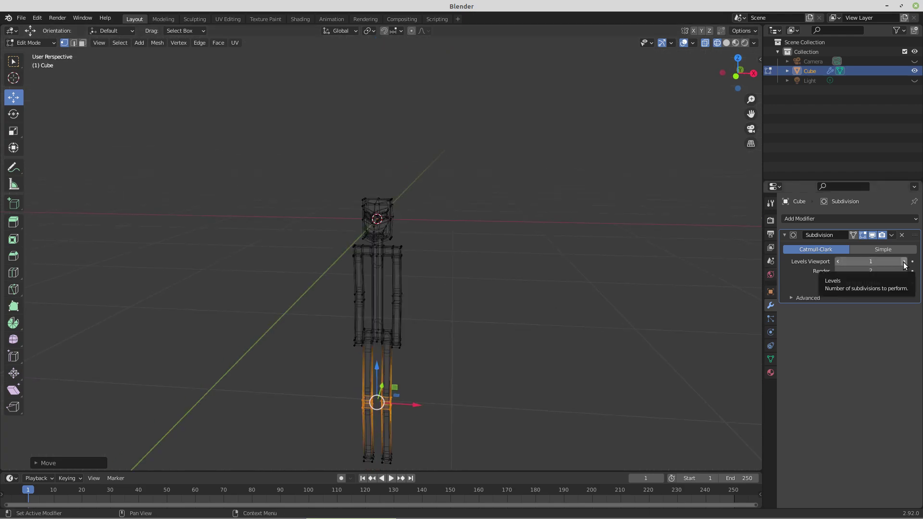
{"action": "left_click", "coordinate": [903, 261]}
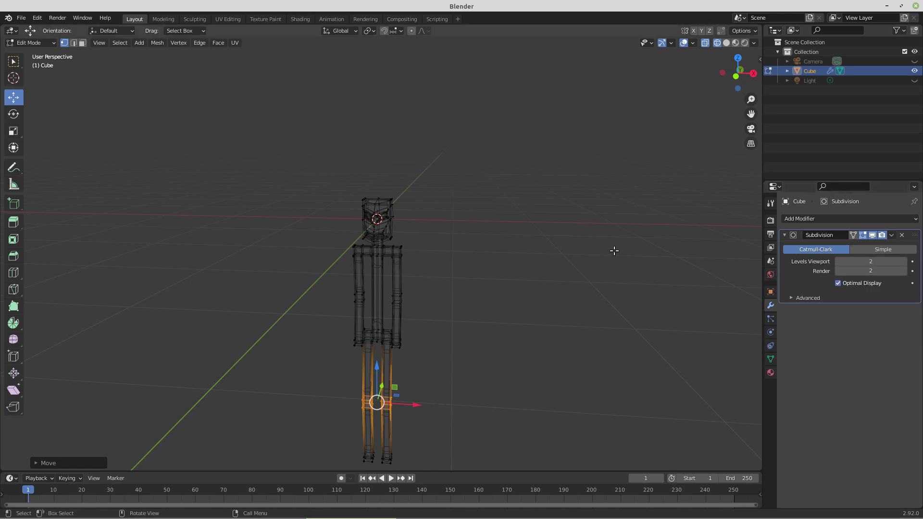
{"action": "key", "text": "Tab"}
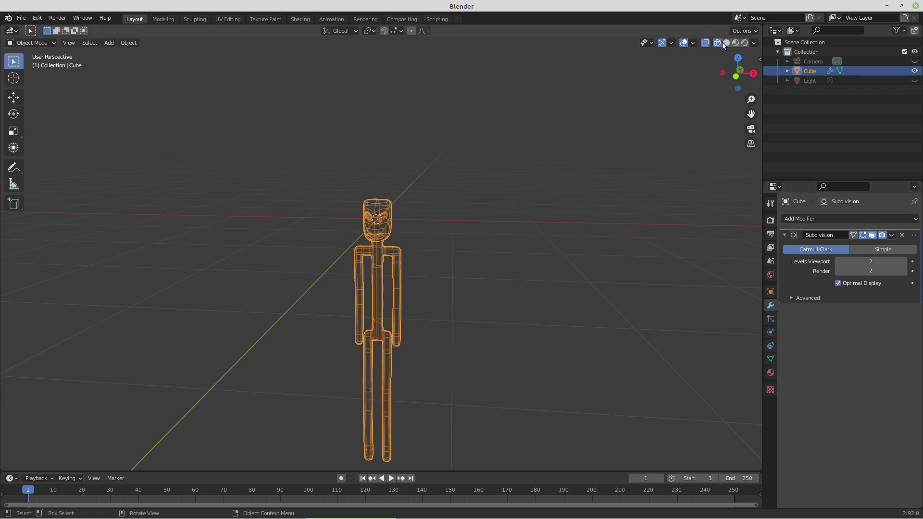
{"action": "left_click", "coordinate": [735, 43]}
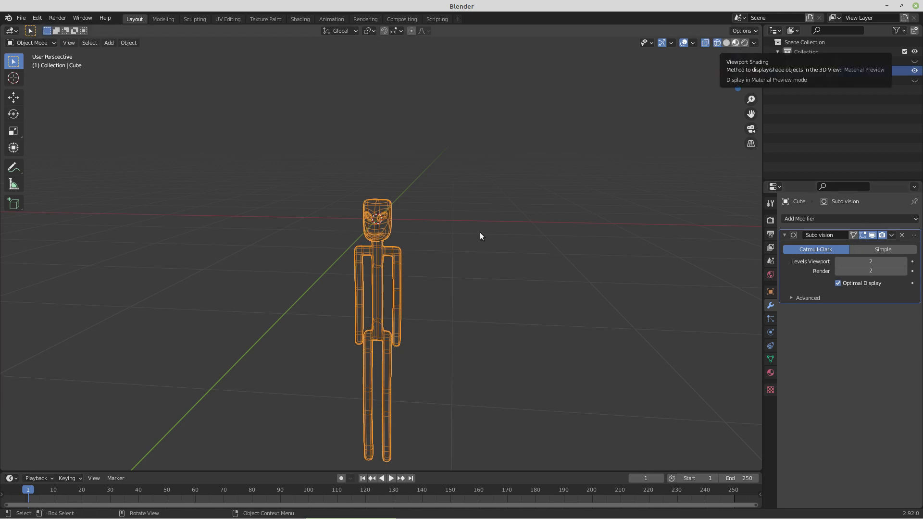
{"action": "scroll", "coordinate": [464, 248], "scroll_direction": "up", "scroll_amount": 3}
{"action": "middle_click_drag", "start_coordinate": [463, 250], "coordinate": [427, 245]}
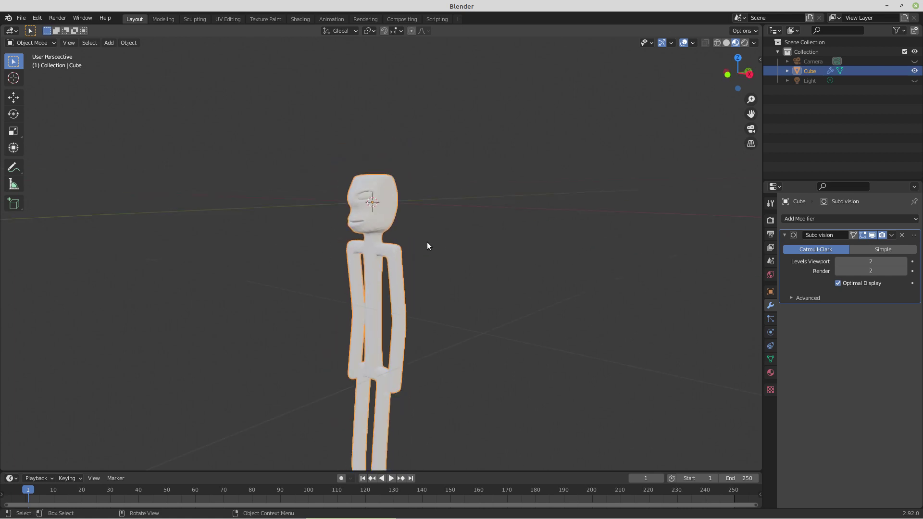
Shade the character smooth and apply its Subdivision modifier.
{"action": "left_click", "coordinate": [128, 42]}
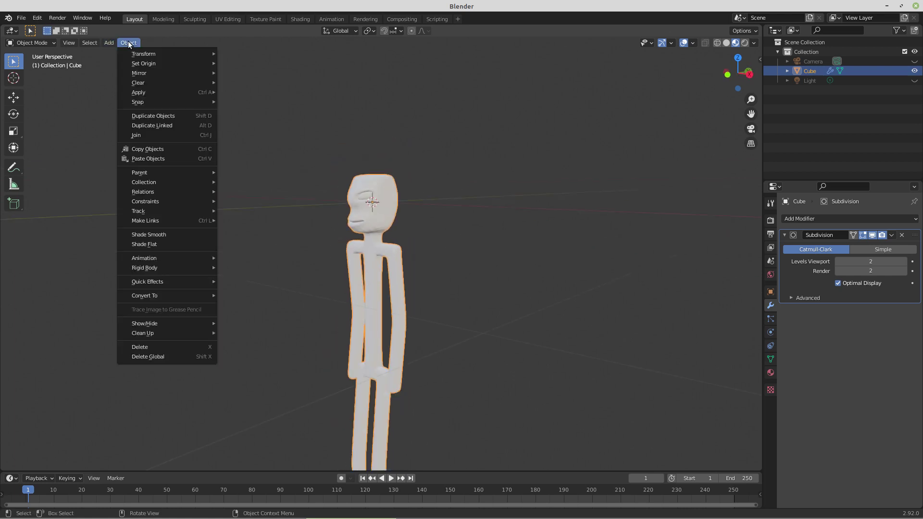
{"action": "left_click", "coordinate": [142, 235]}
{"action": "scroll", "coordinate": [432, 238], "scroll_direction": "up", "scroll_amount": 4}
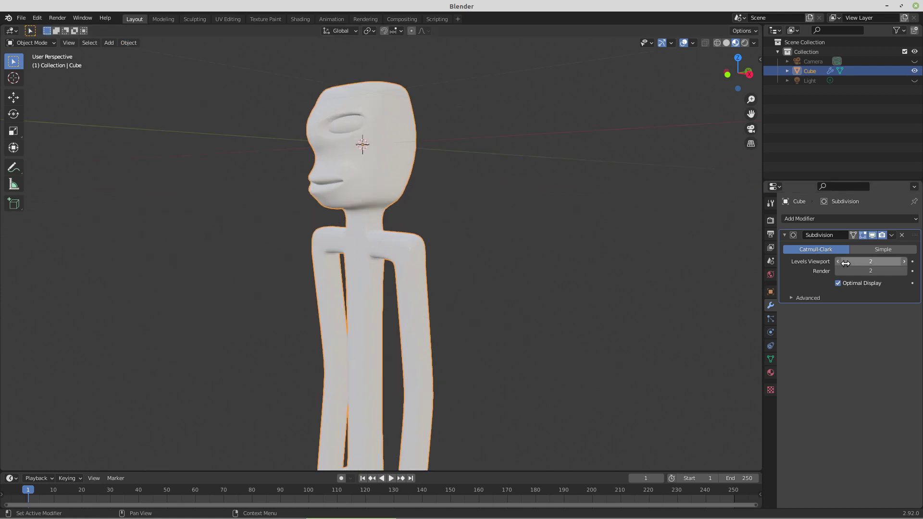
{"action": "left_click", "coordinate": [891, 235]}
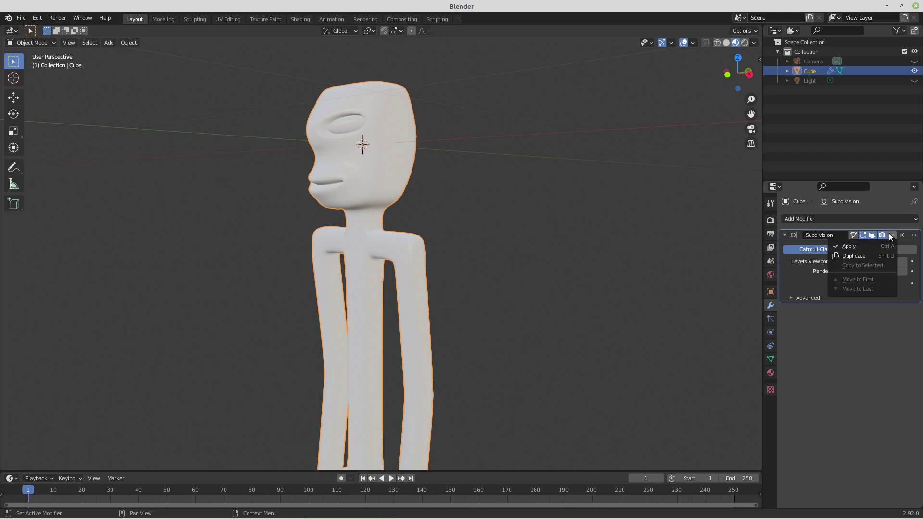
{"action": "left_click", "coordinate": [849, 246]}
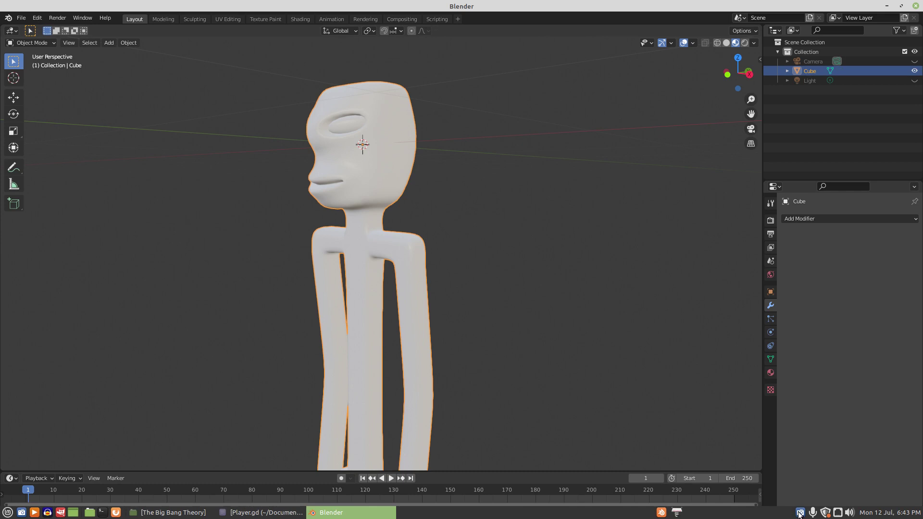
{"action": "left_click", "coordinate": [800, 513]}
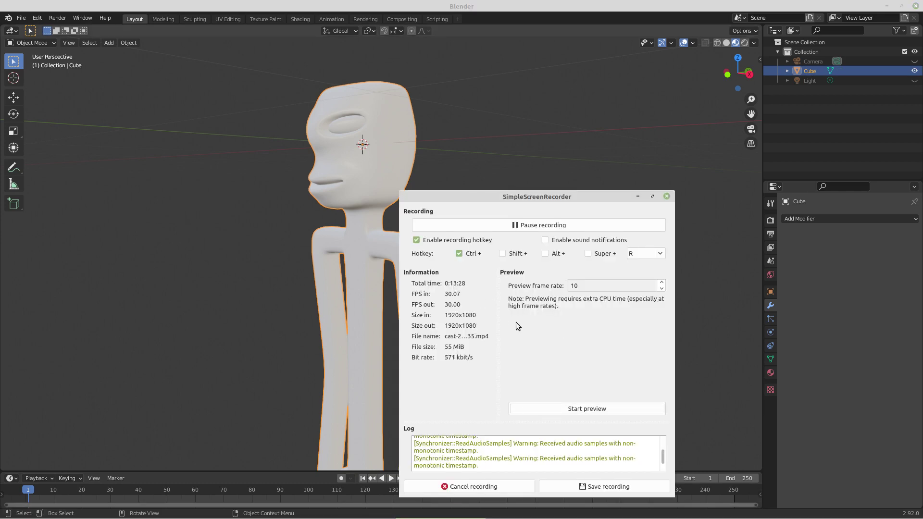
{"action": "mouse_move", "coordinate": [793, 515]}
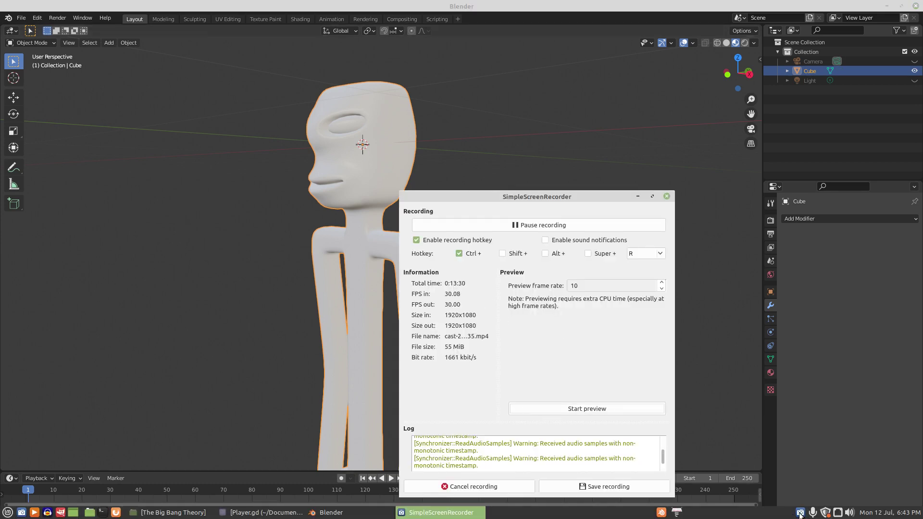
{"action": "left_click", "coordinate": [800, 512]}
{"action": "scroll", "coordinate": [553, 325], "scroll_direction": "down", "scroll_amount": 5}
{"action": "middle_click_drag", "start_coordinate": [553, 330], "coordinate": [529, 350]}
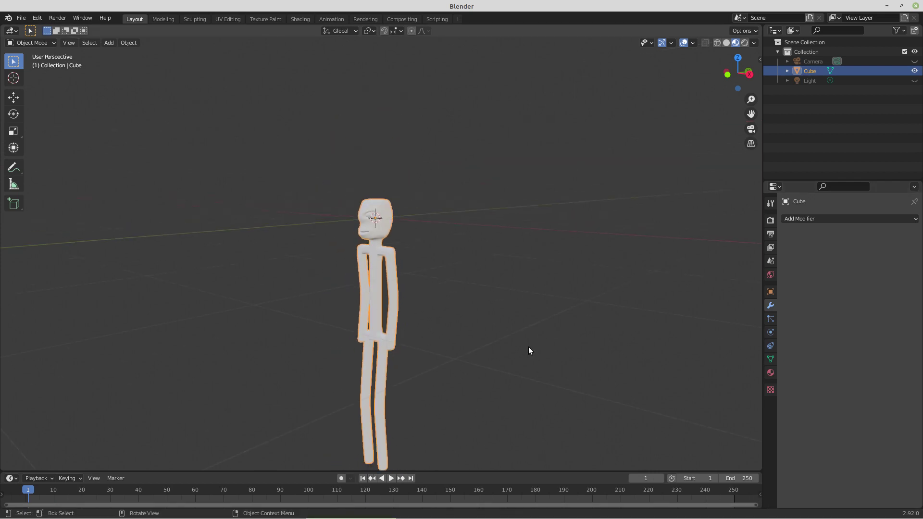
{"action": "middle_click_drag", "start_coordinate": [465, 332], "coordinate": [521, 346]}
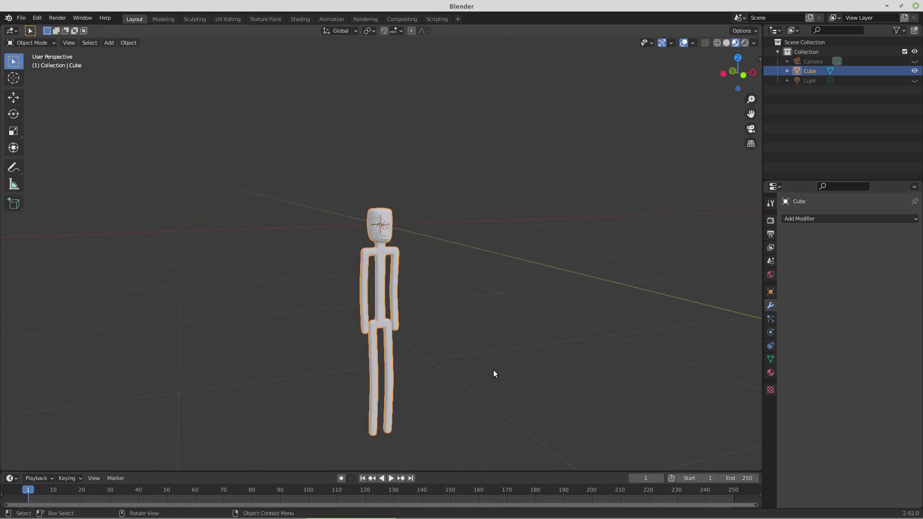